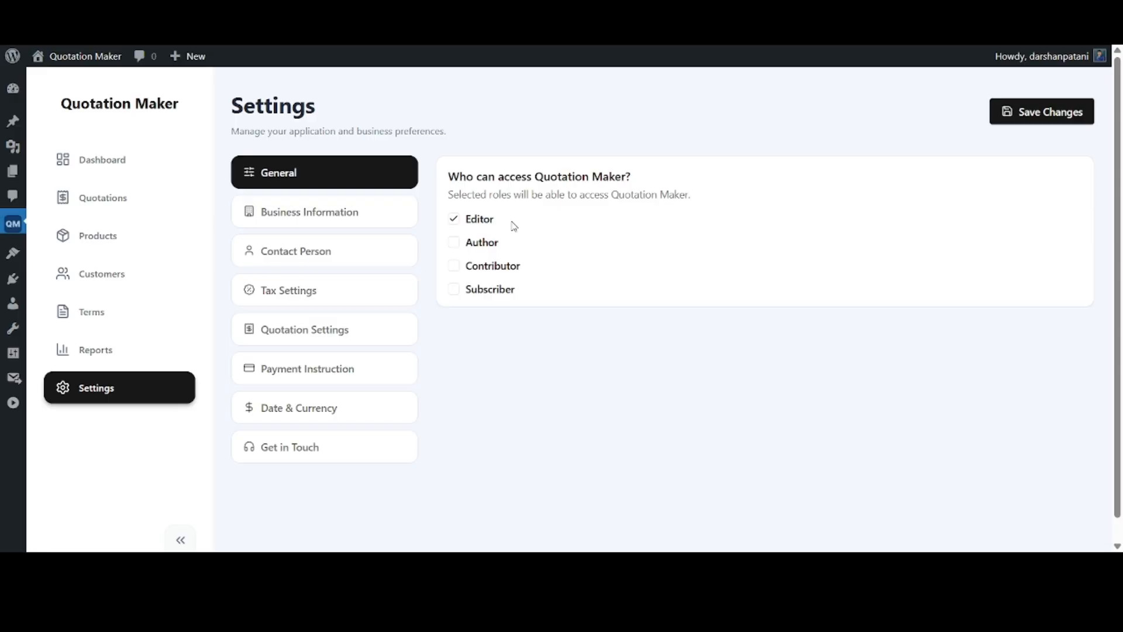
In the business information settings, upload logo.jpg as the business logo and enter the business name "Quick Quotation Maker"
left_click(380, 213)
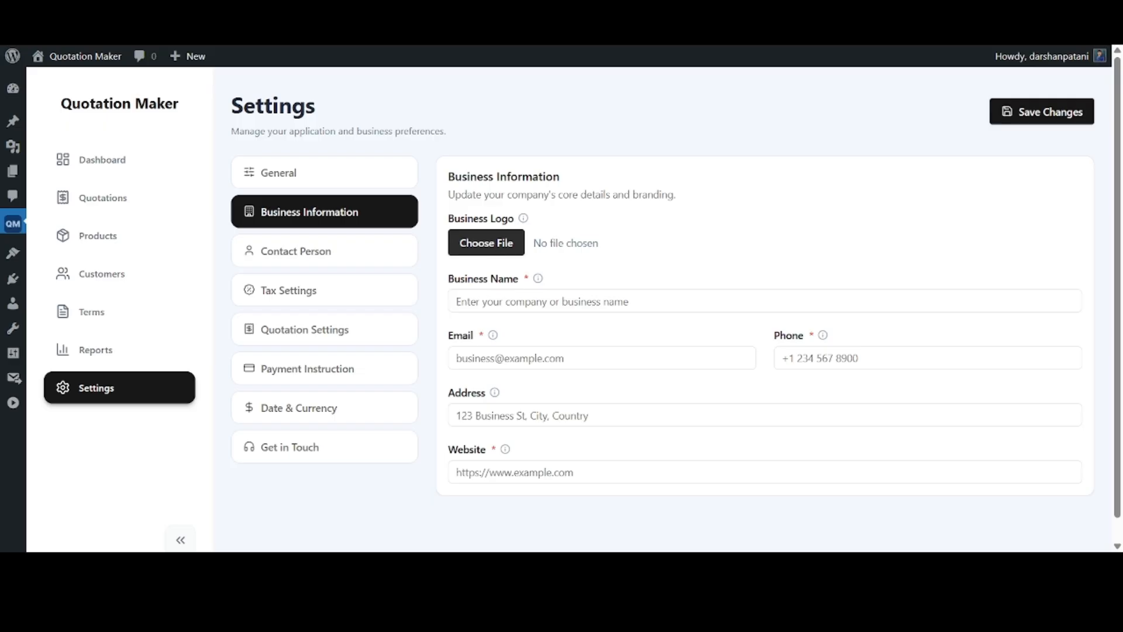
scroll(652, 266, "down", 2)
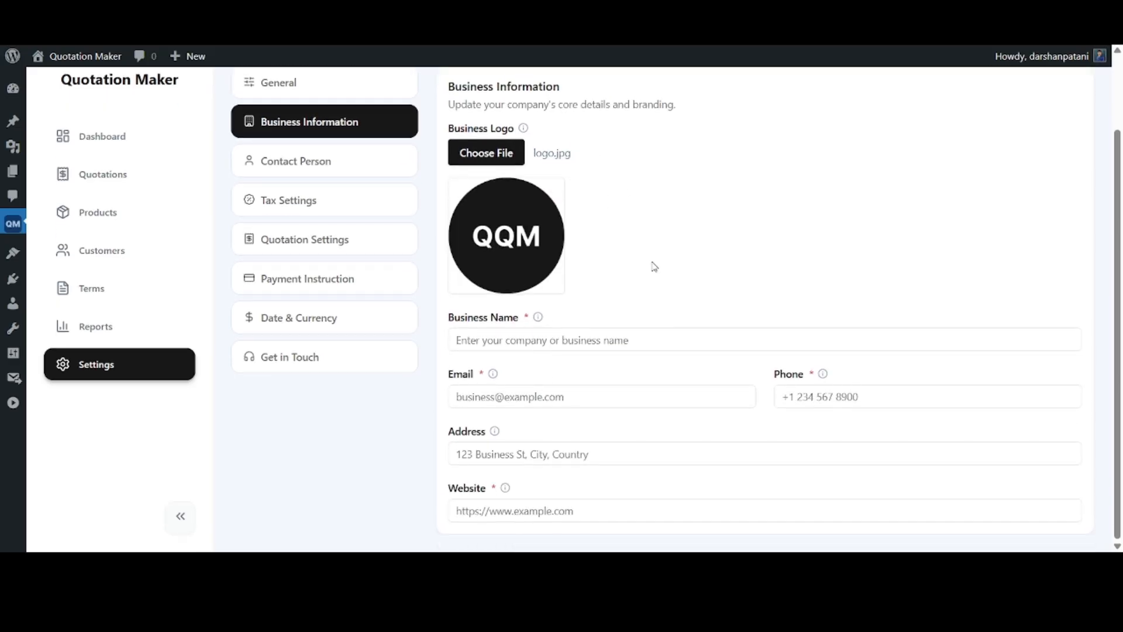
left_click(597, 339)
type("Quick Quotation Maker")
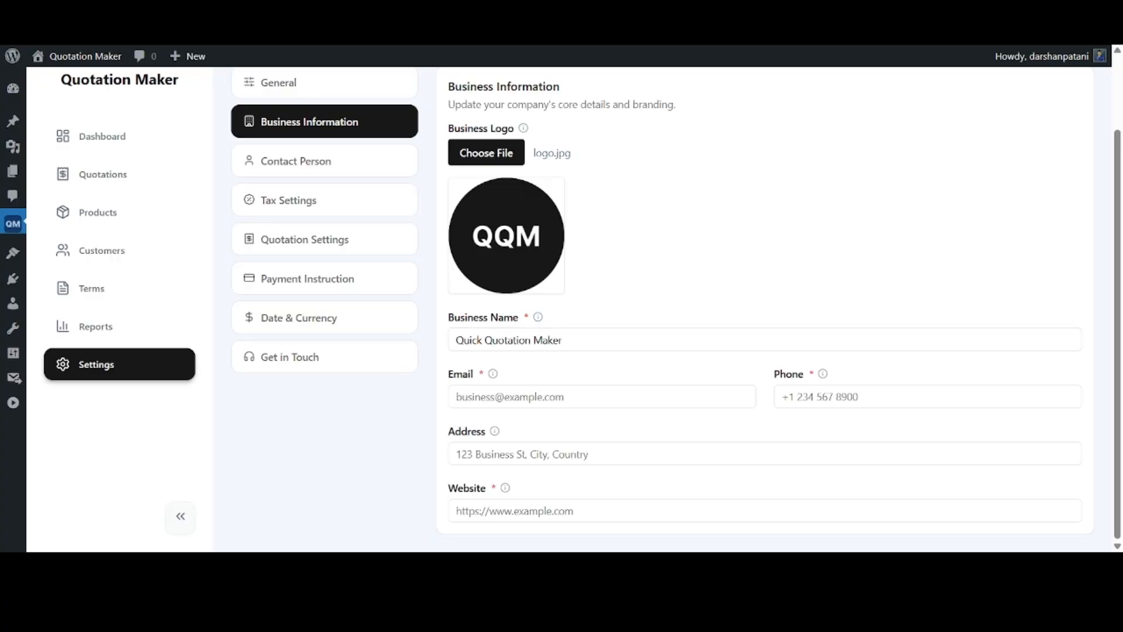
Fill in the business e-mail address and the business phone number
left_click(521, 384)
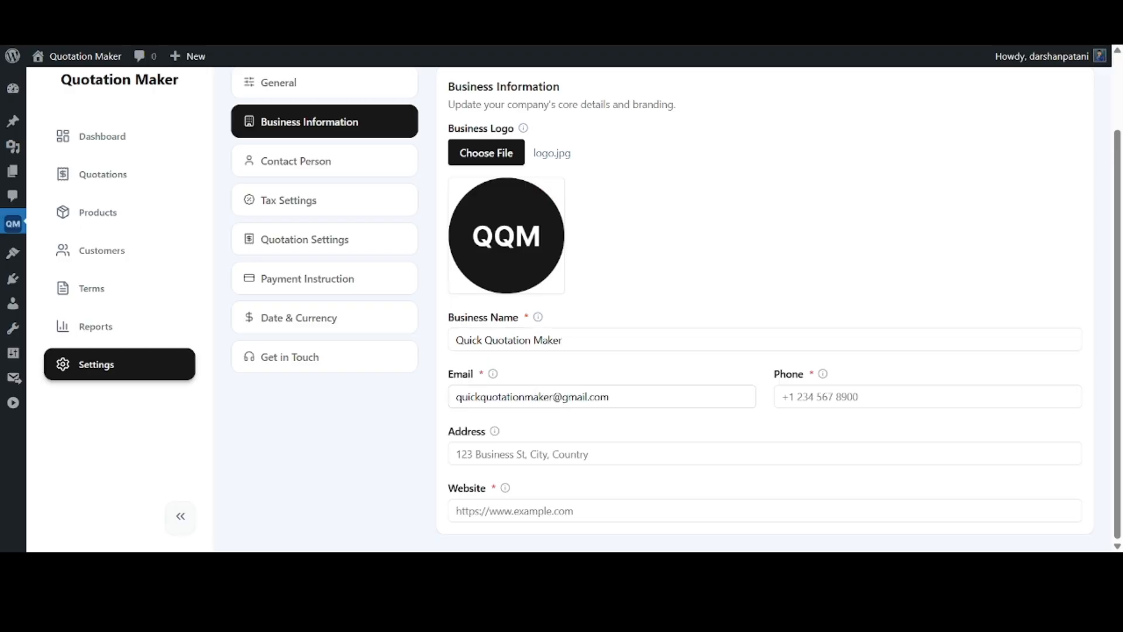
key("alt+Tab")
key("Tab")
key("ctrl+v")
key("alt+Tab")
key("alt+Tab")
key("Tab")
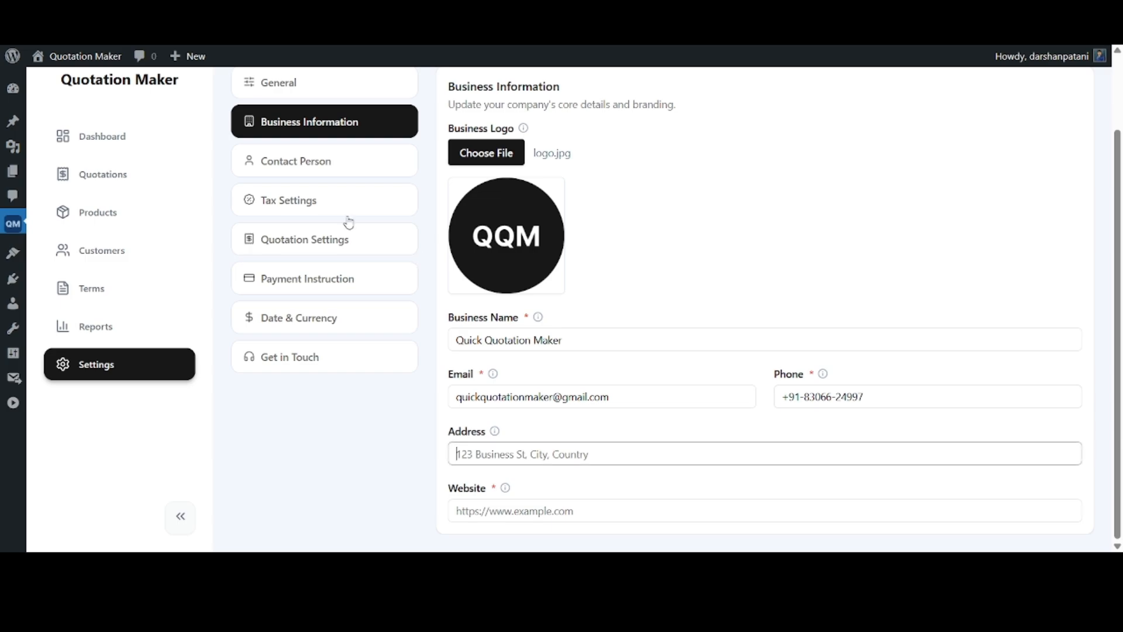
key("alt+Tab")
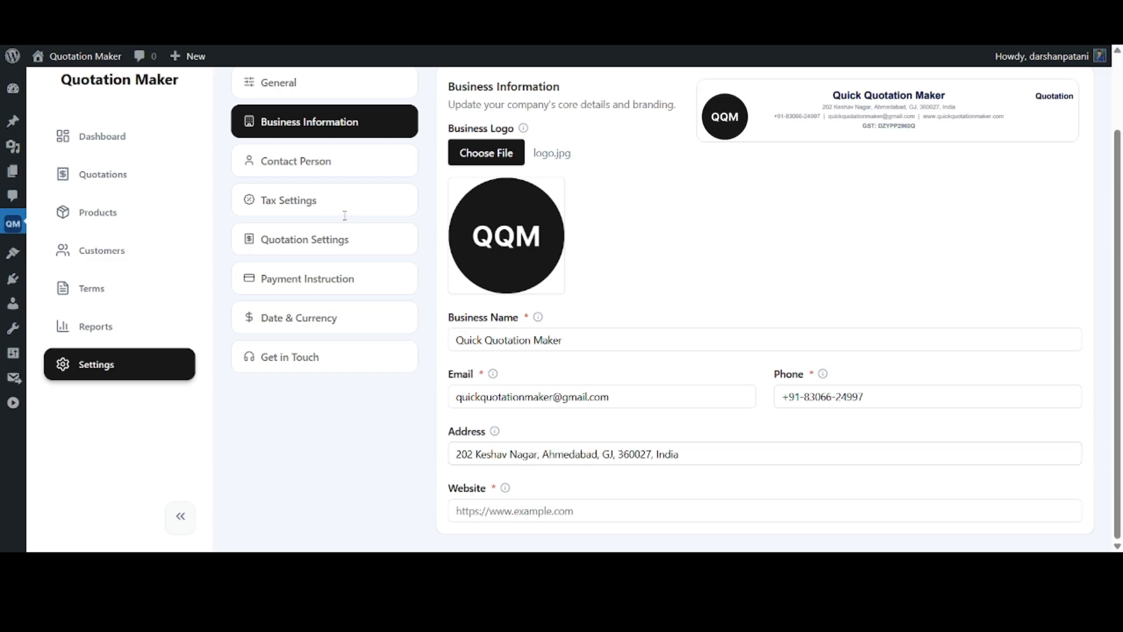
key("alt+Tab")
key("Tab")
type("www.quickquotationmaker.com")
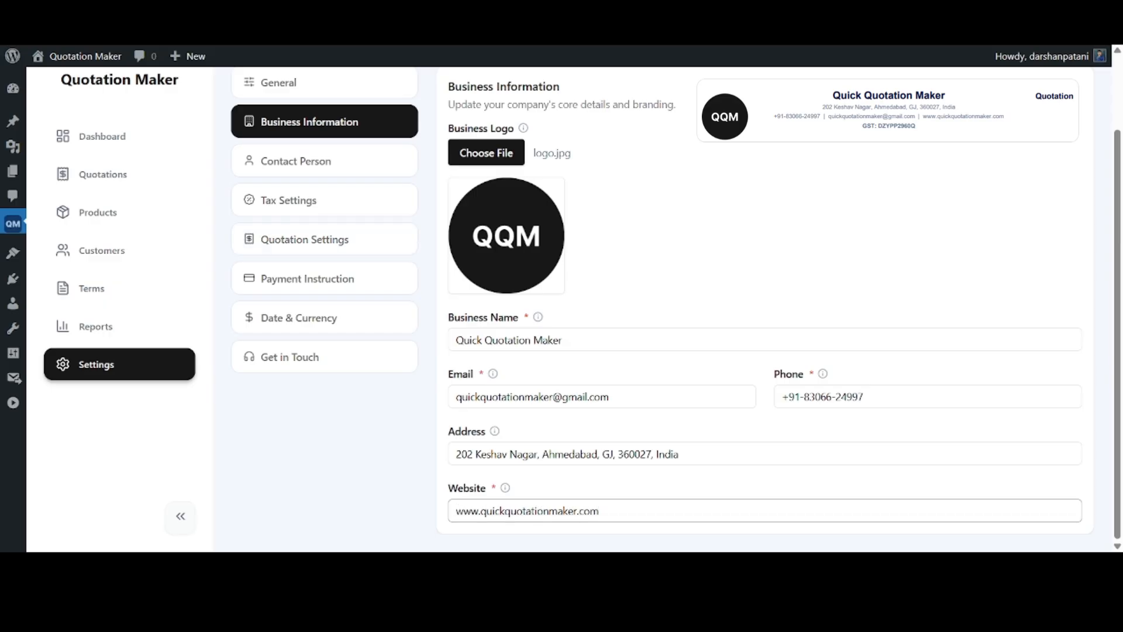
Open the contact person settings and enter the contact's full name
left_click(334, 164)
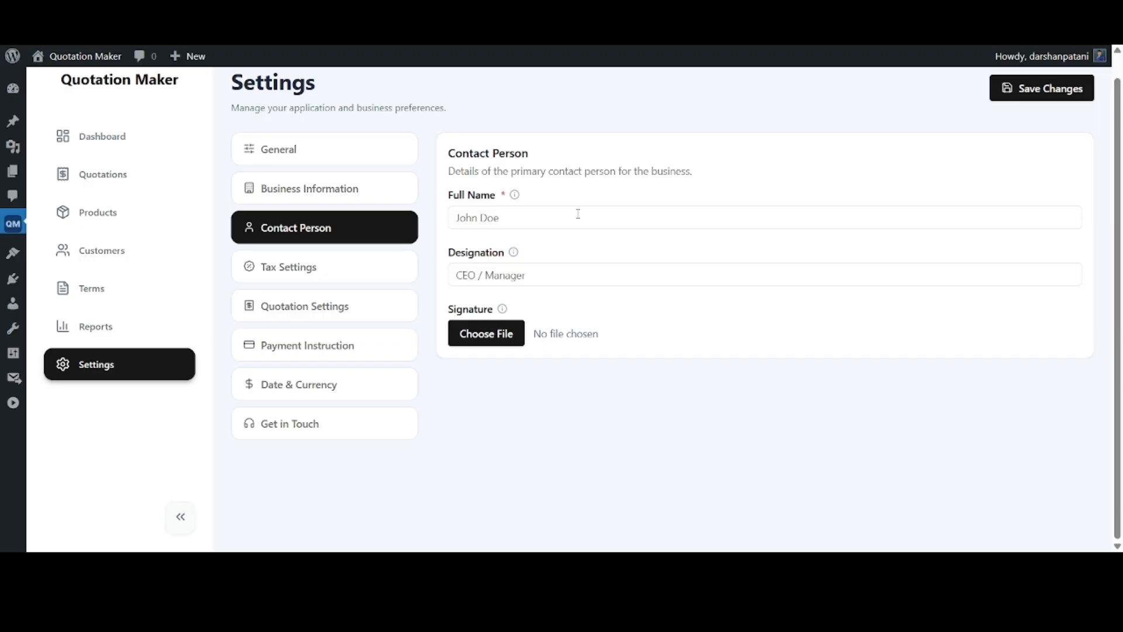
left_click(530, 212)
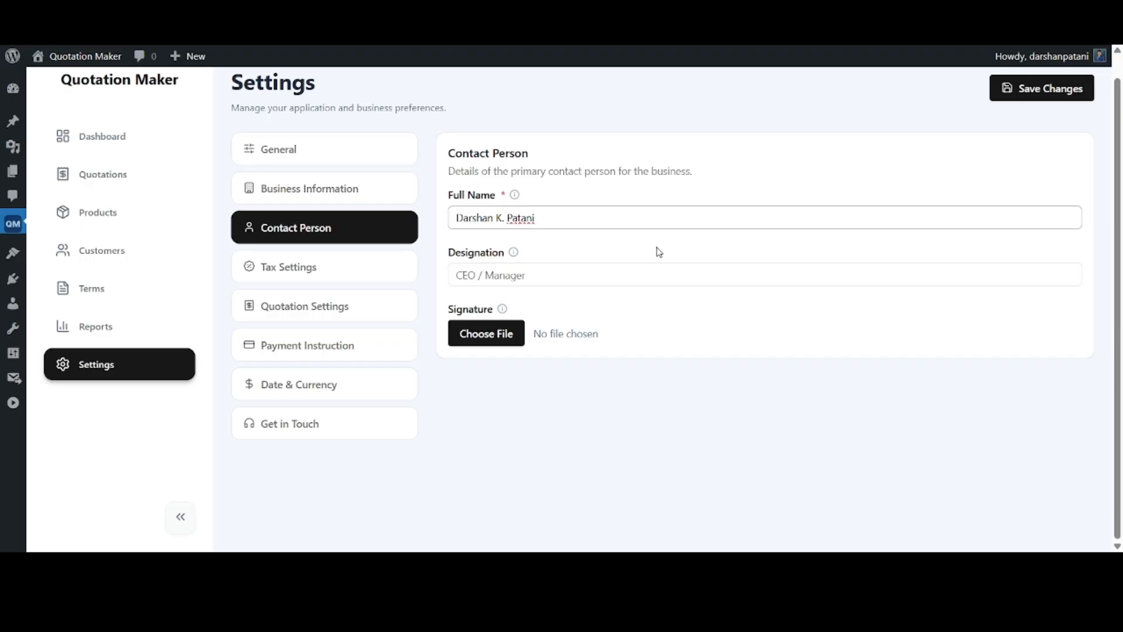
left_click(659, 245)
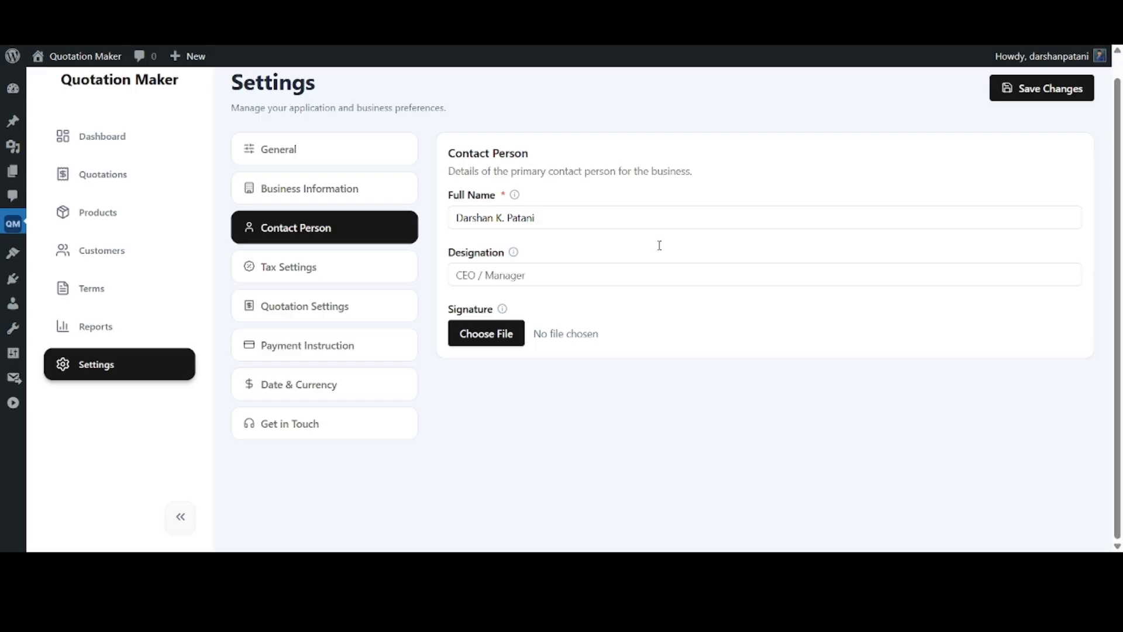
Set the contact person's designation to Manager and upload signature.jpg as the signature
key("alt+Tab")
left_click(534, 277)
type("Manager")
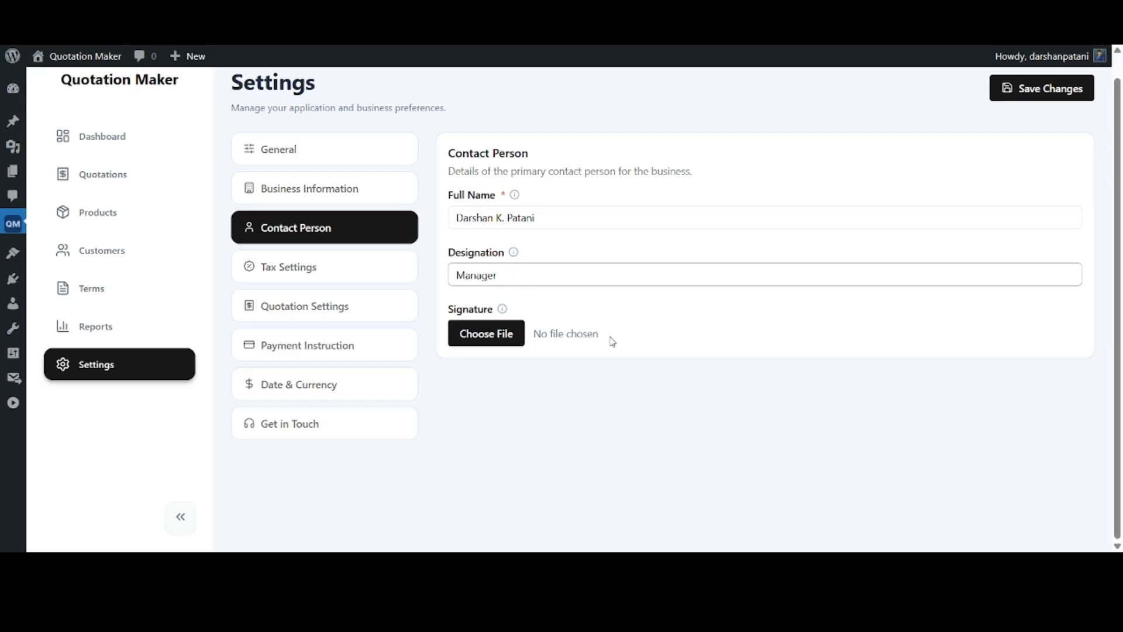
left_click(484, 345)
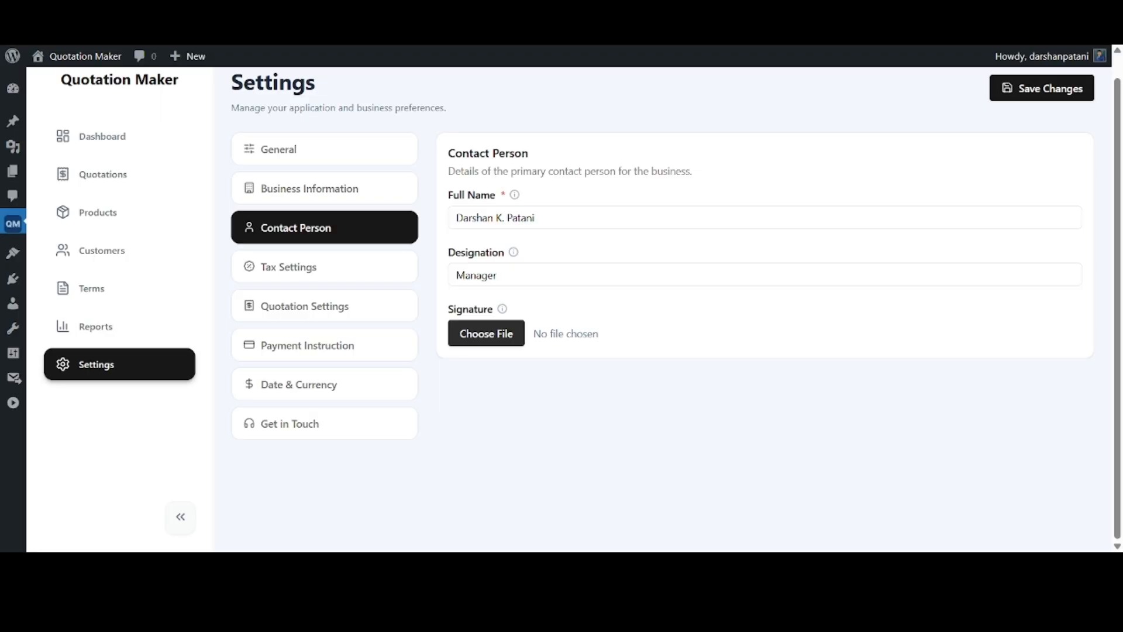
left_click(692, 393)
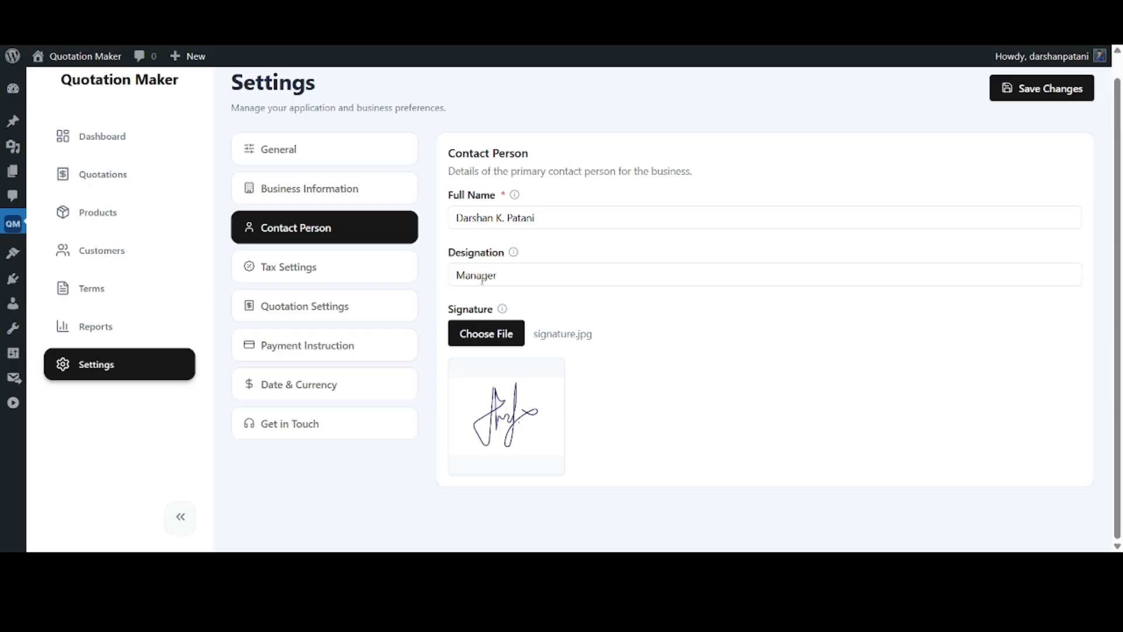
In the tax settings, set the tax label to GST and enter the business tax number
left_click(392, 272)
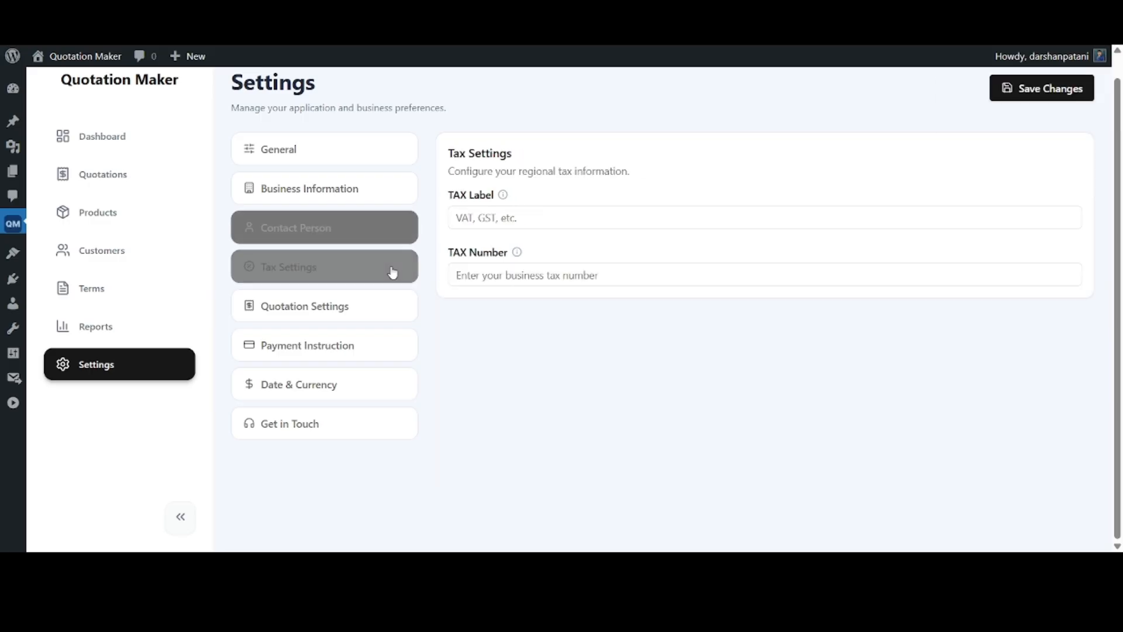
left_click(554, 219)
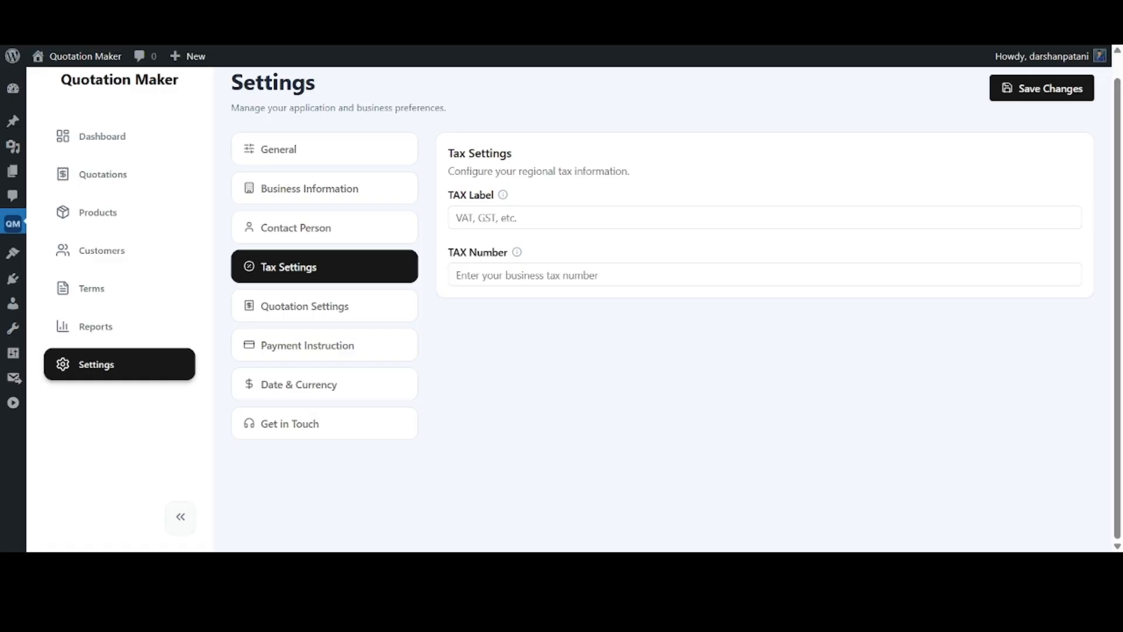
left_click(515, 226)
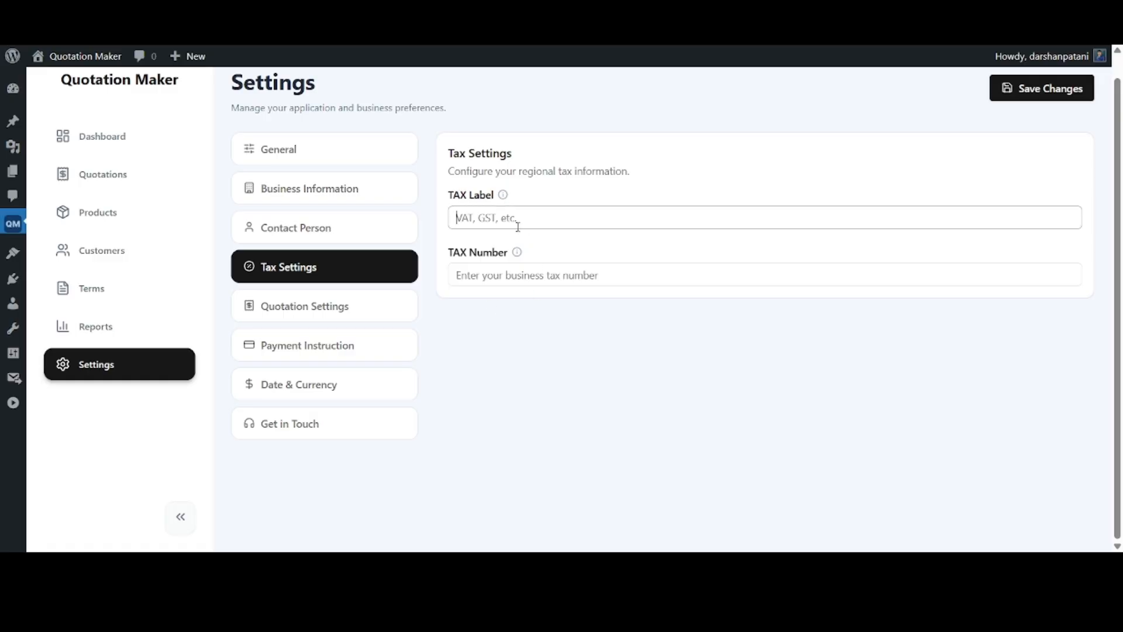
type("GST")
left_click(544, 275)
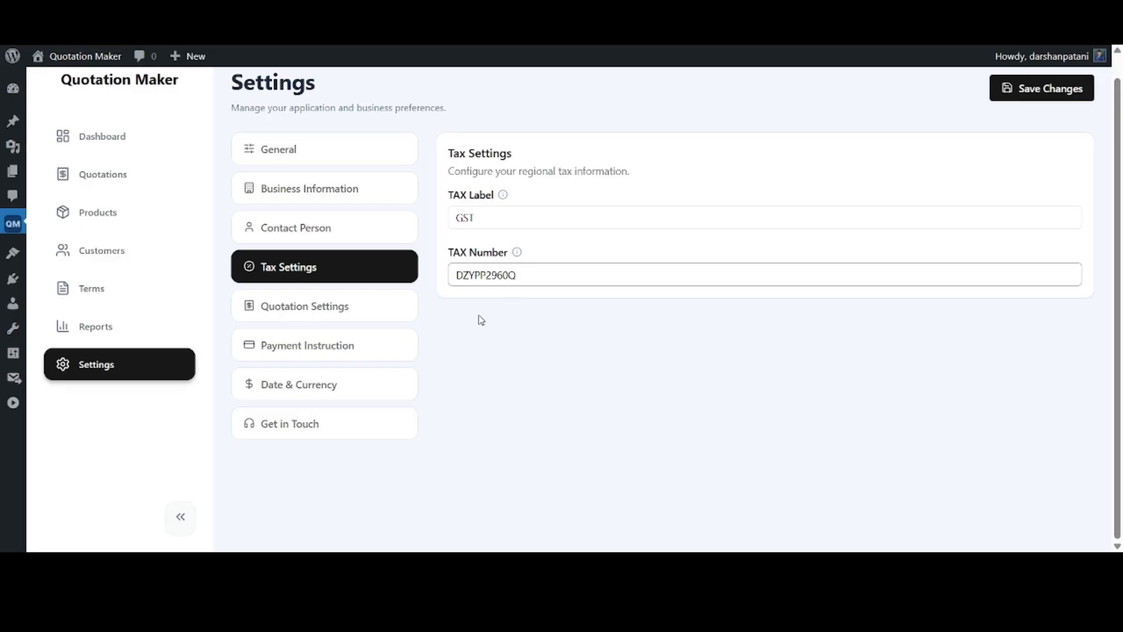
In the quotation settings, build the number prefix QT-{YEAR}-{MONTH}- using the year and month placeholders
left_click(399, 309)
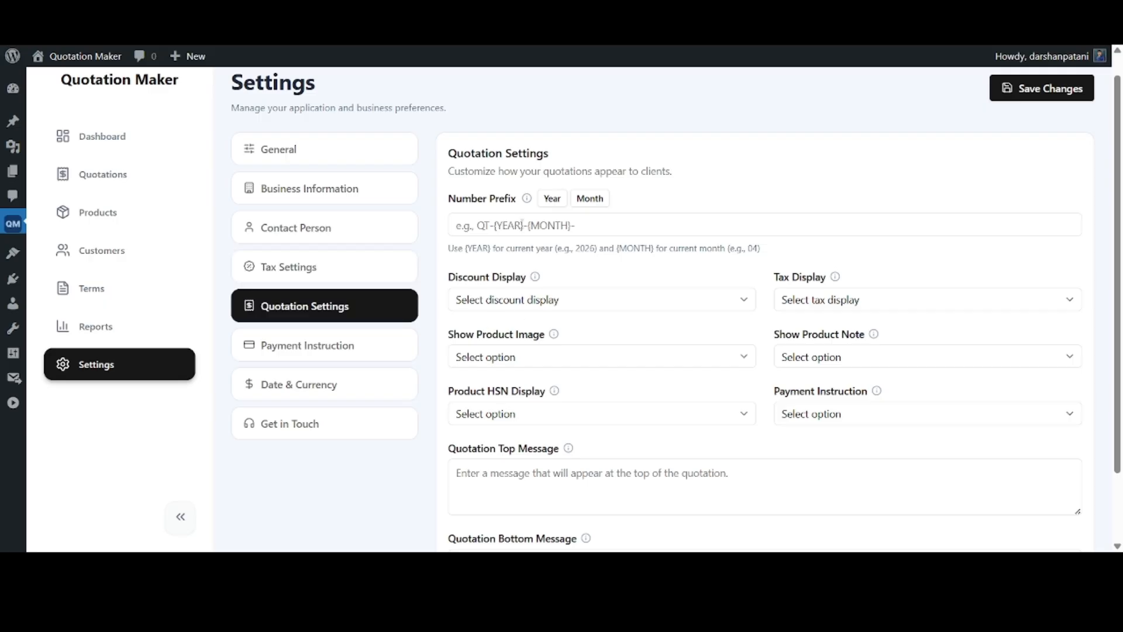
mouse_move(528, 199)
left_click(561, 226)
type("QT")
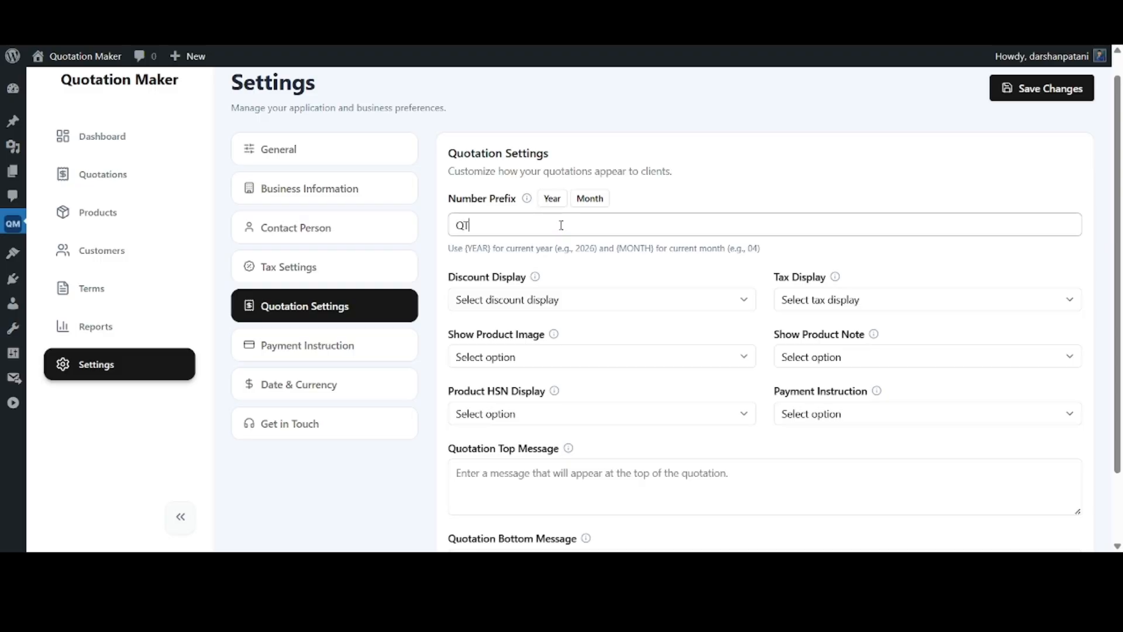
type("-")
left_click(552, 199)
type("-")
left_click(589, 198)
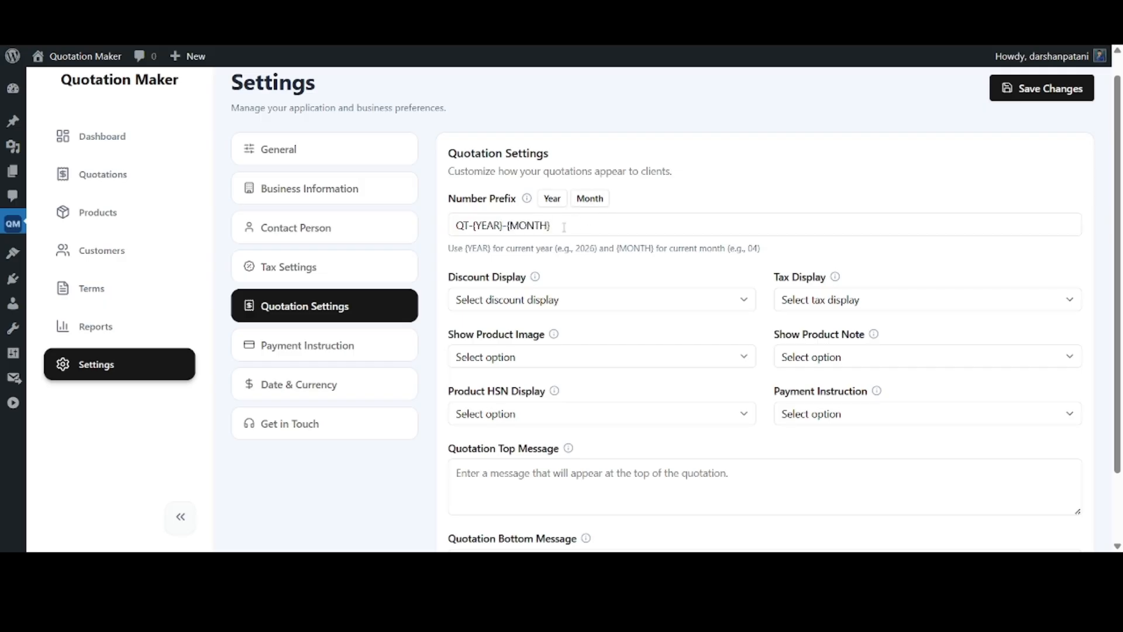
left_click(567, 225)
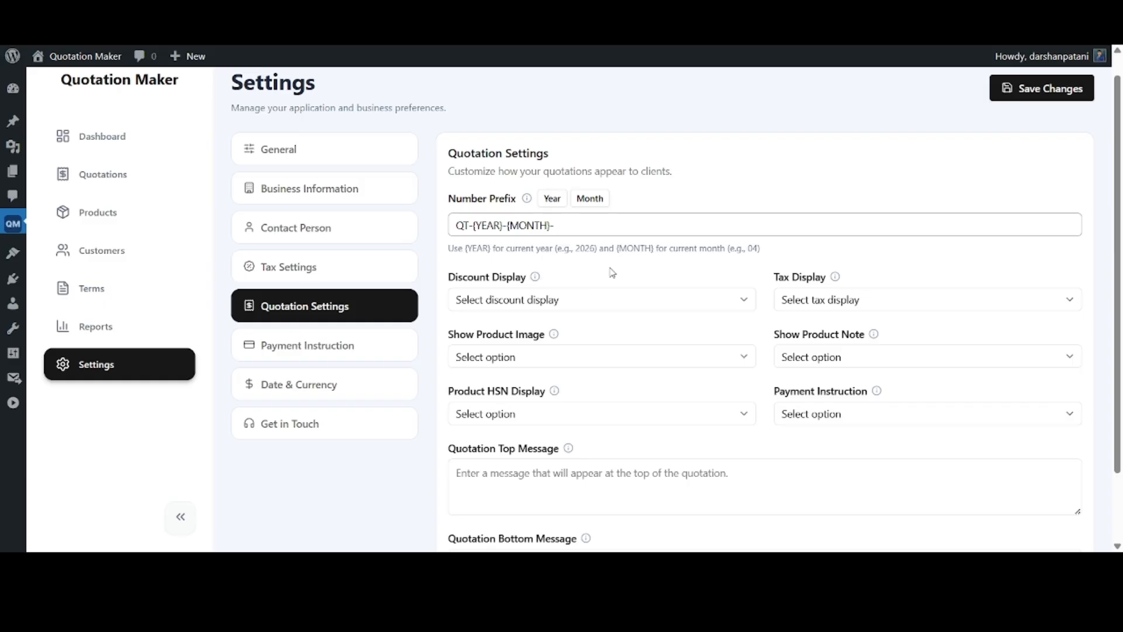
Set the quotation's discount display to On Total, after trying the Per Item option
left_click(550, 300)
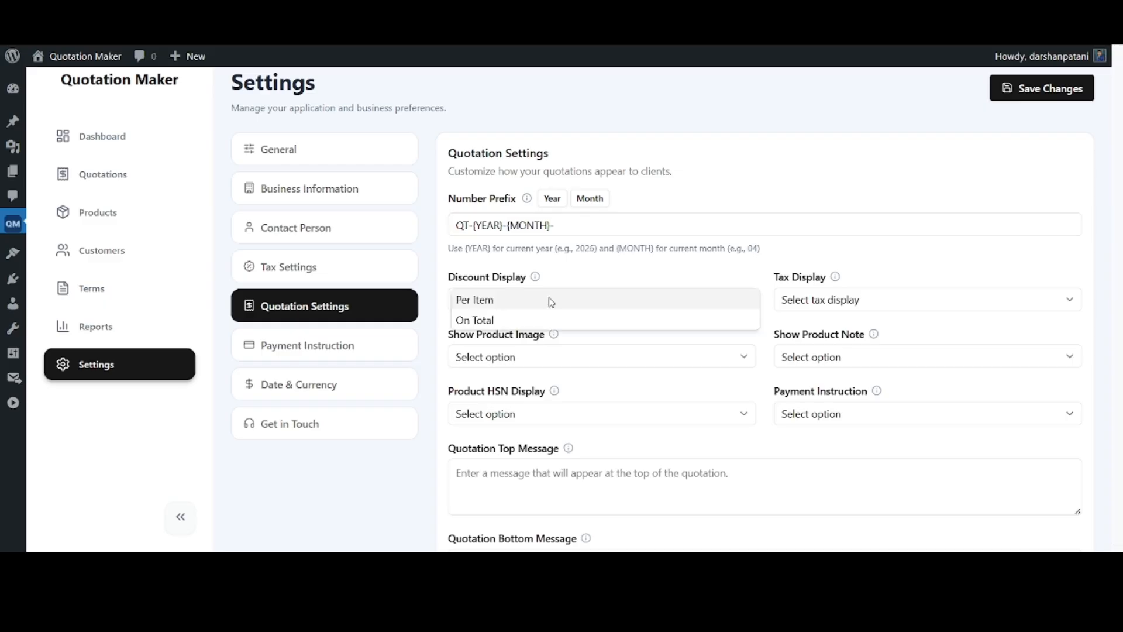
left_click(483, 301)
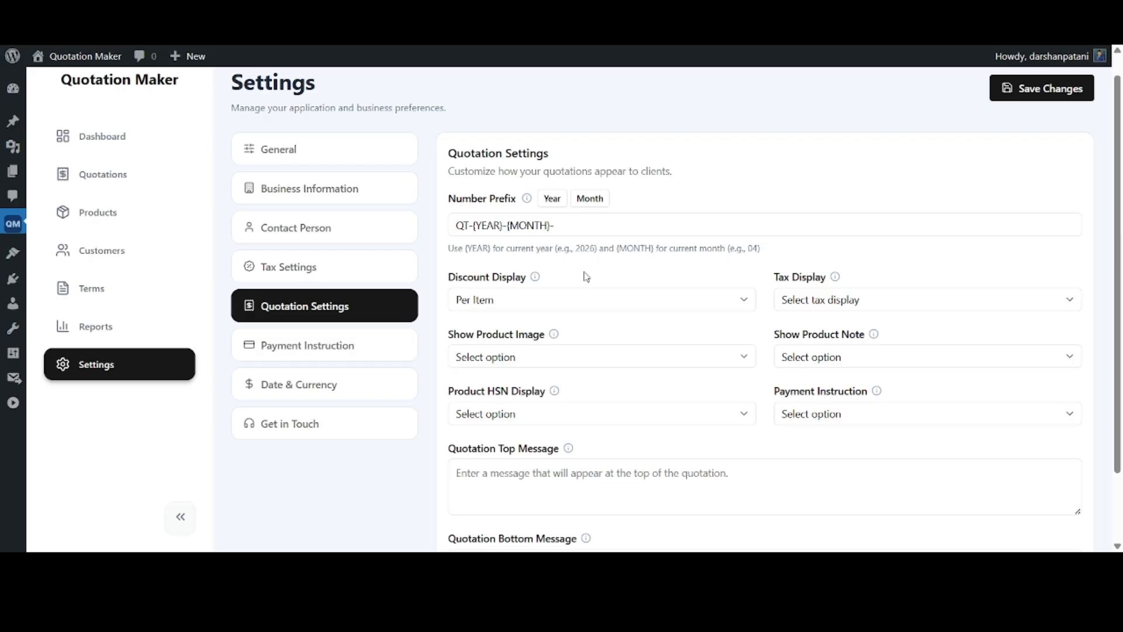
left_click(508, 305)
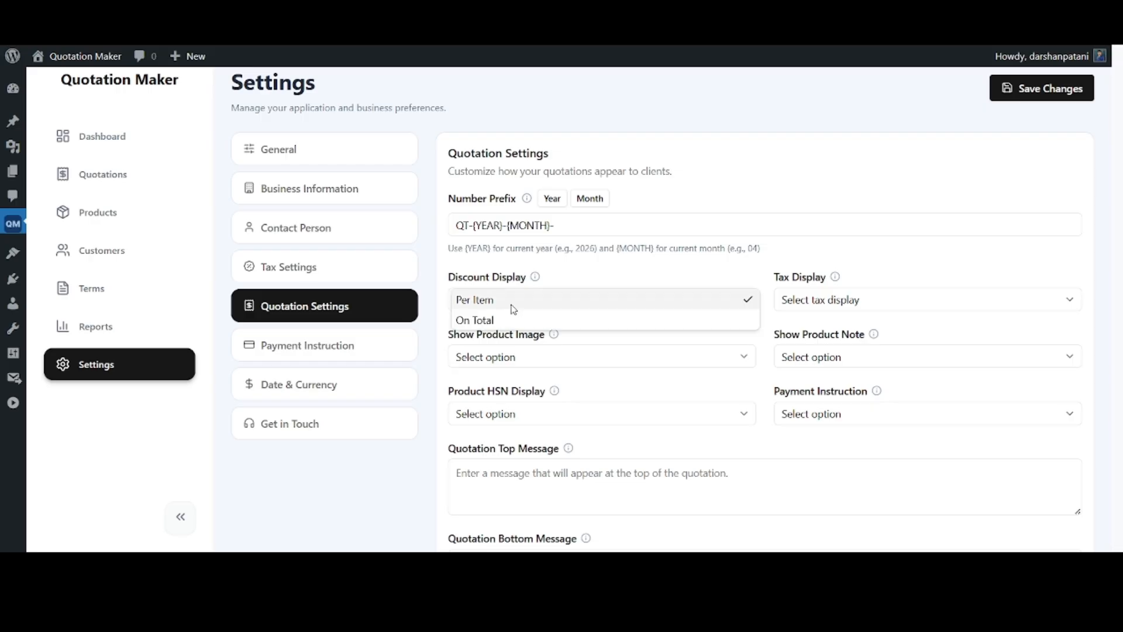
left_click(496, 318)
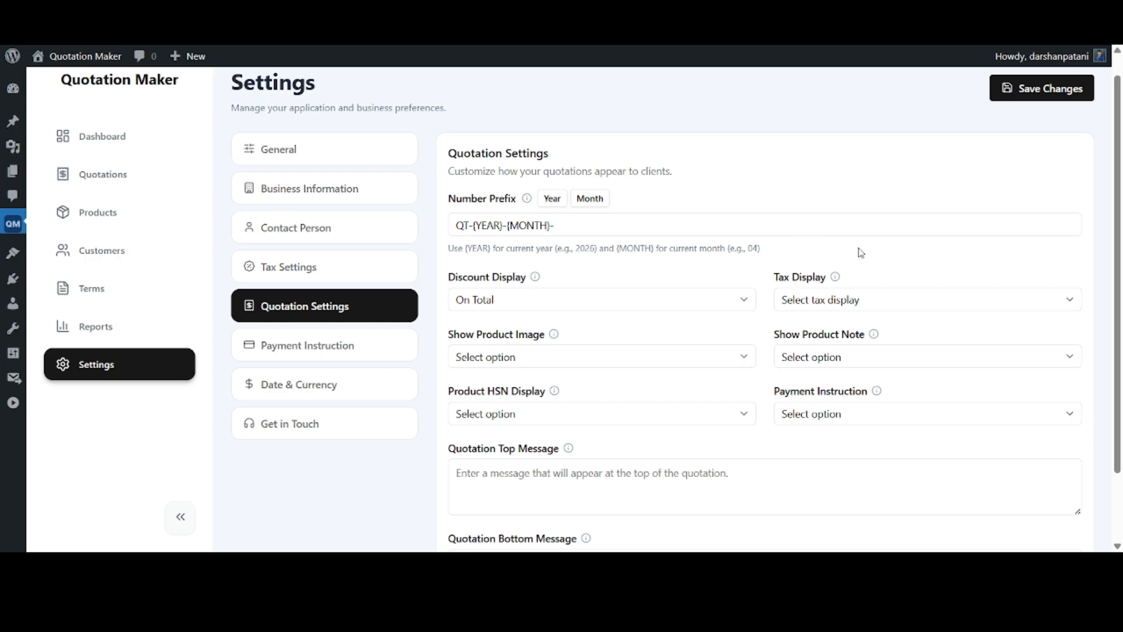
Set the quotation's tax display to On Total, after trying the Per Item option
left_click(866, 299)
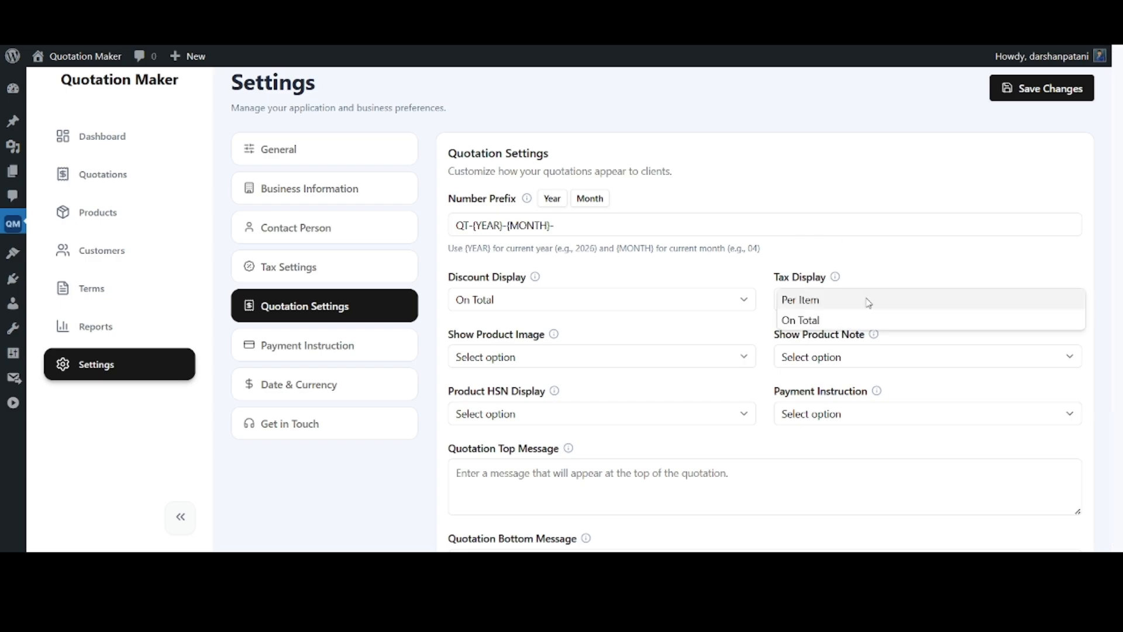
left_click(837, 301)
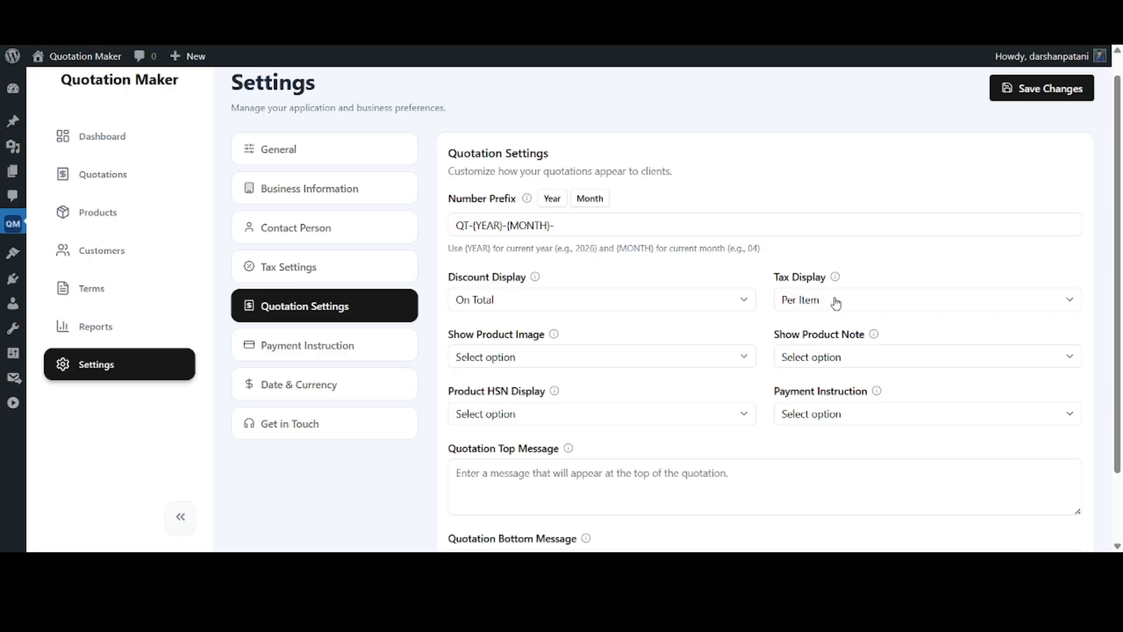
left_click(837, 302)
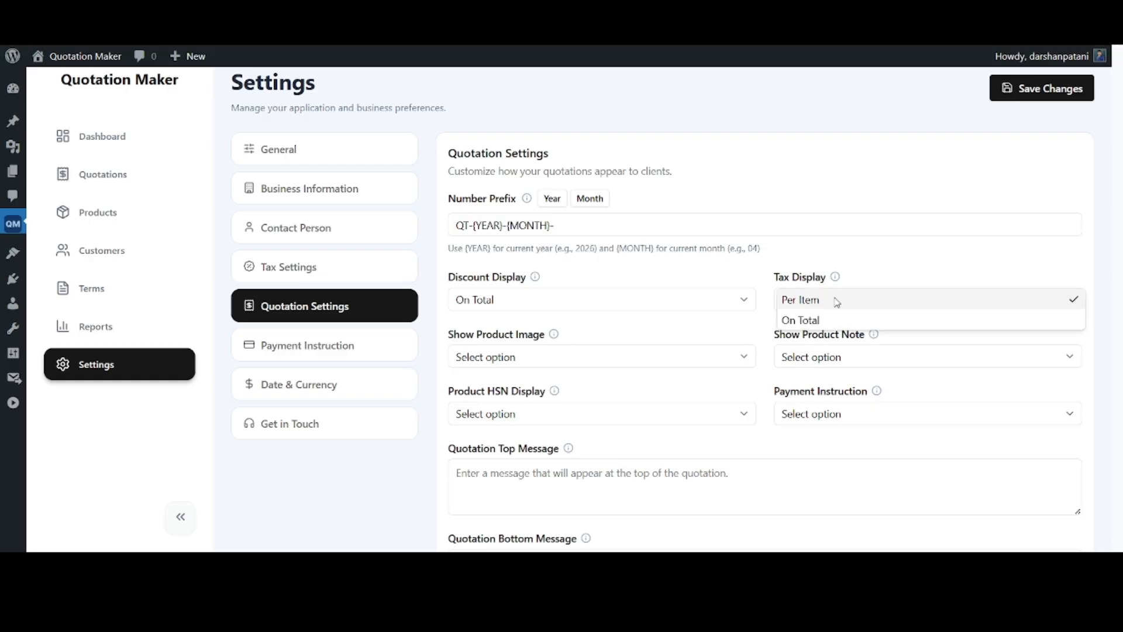
left_click(836, 300)
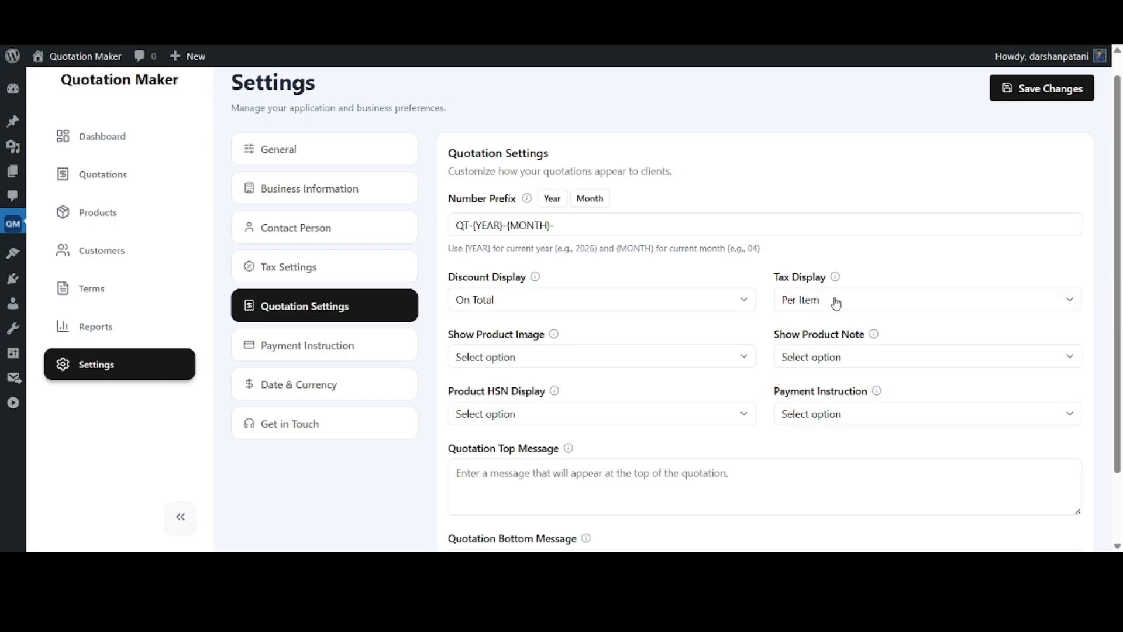
left_click(837, 302)
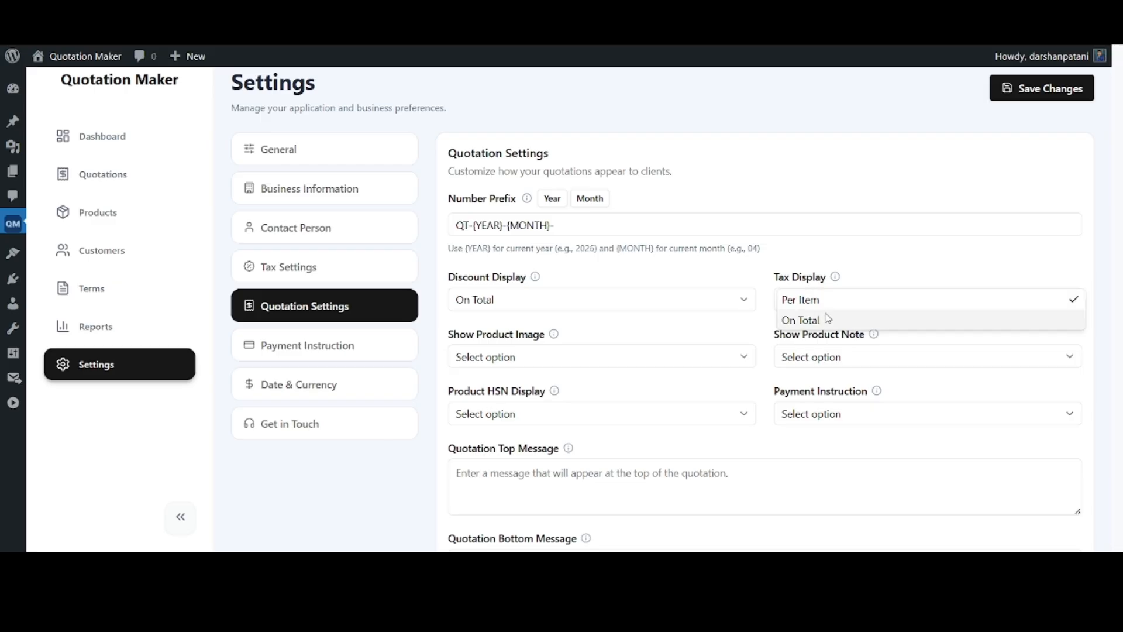
left_click(824, 321)
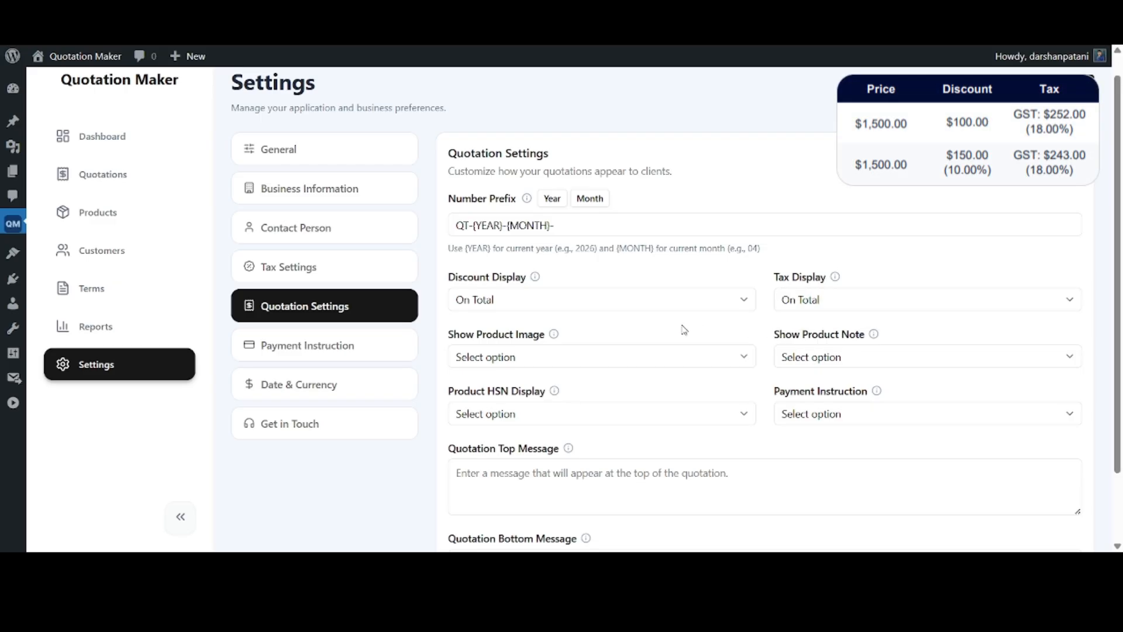
Set both the product image and the product note to be shown on quotations by choosing Yes
left_click(563, 357)
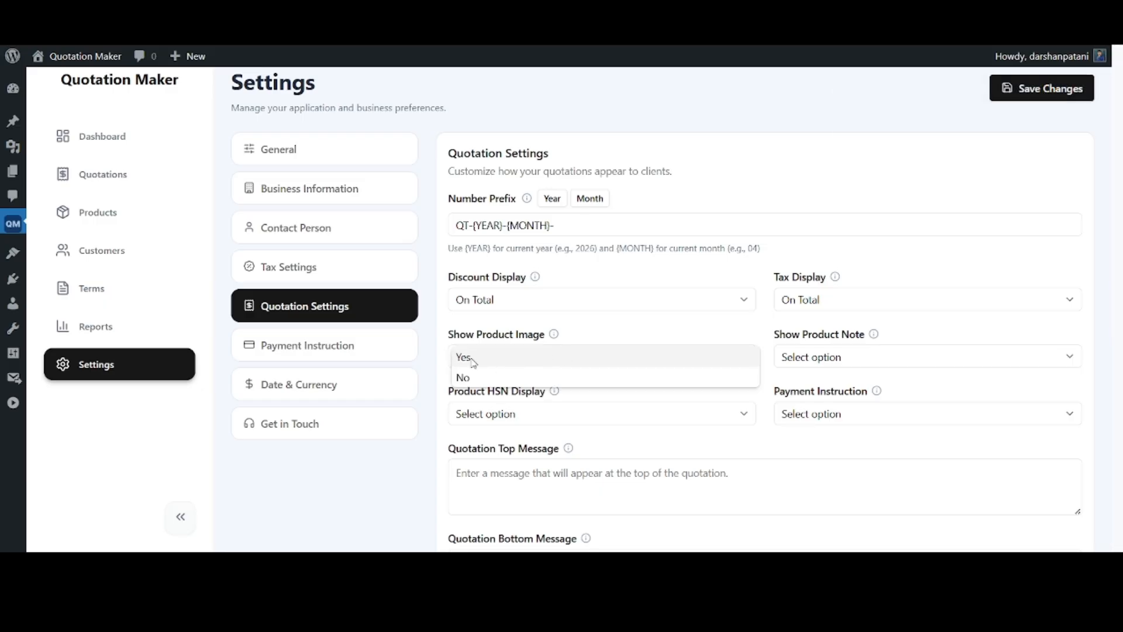
left_click(473, 362)
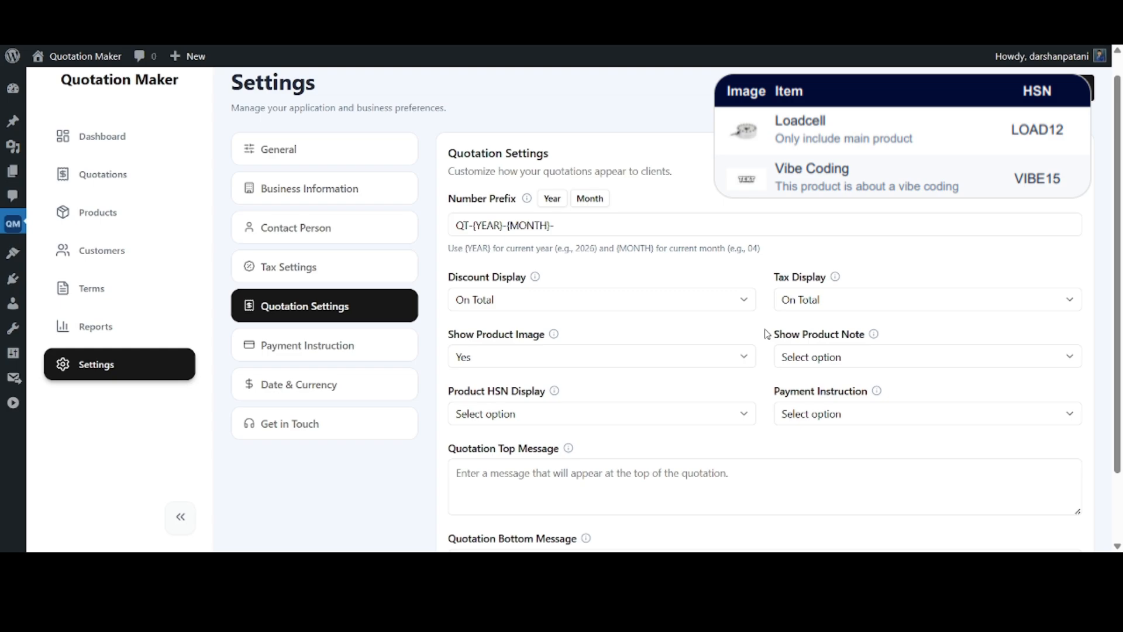
left_click(859, 358)
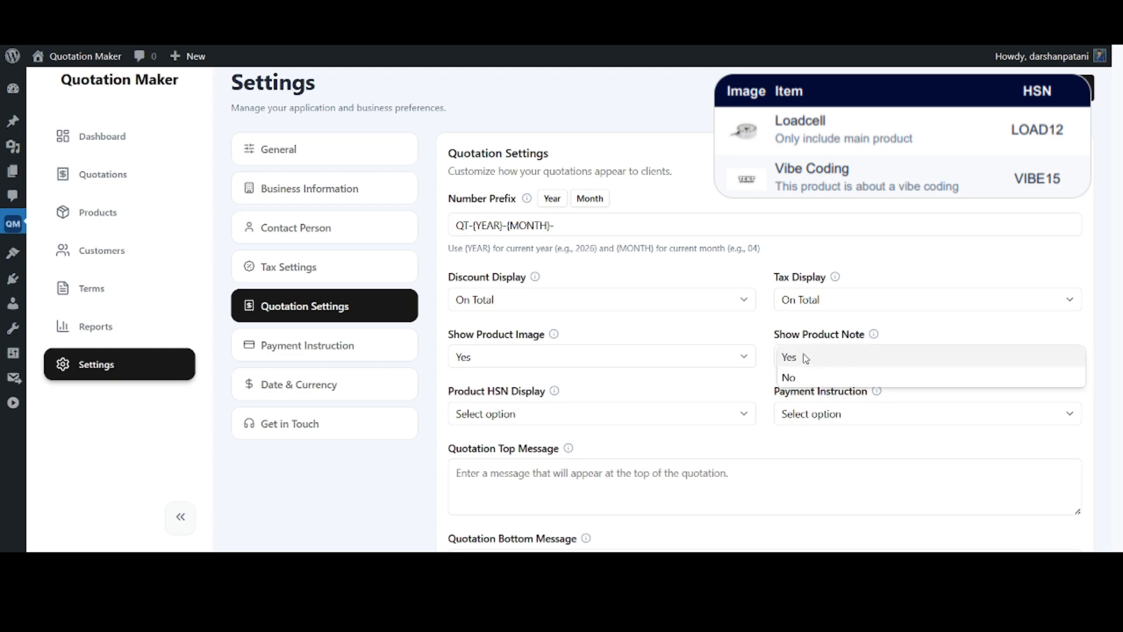
left_click(806, 358)
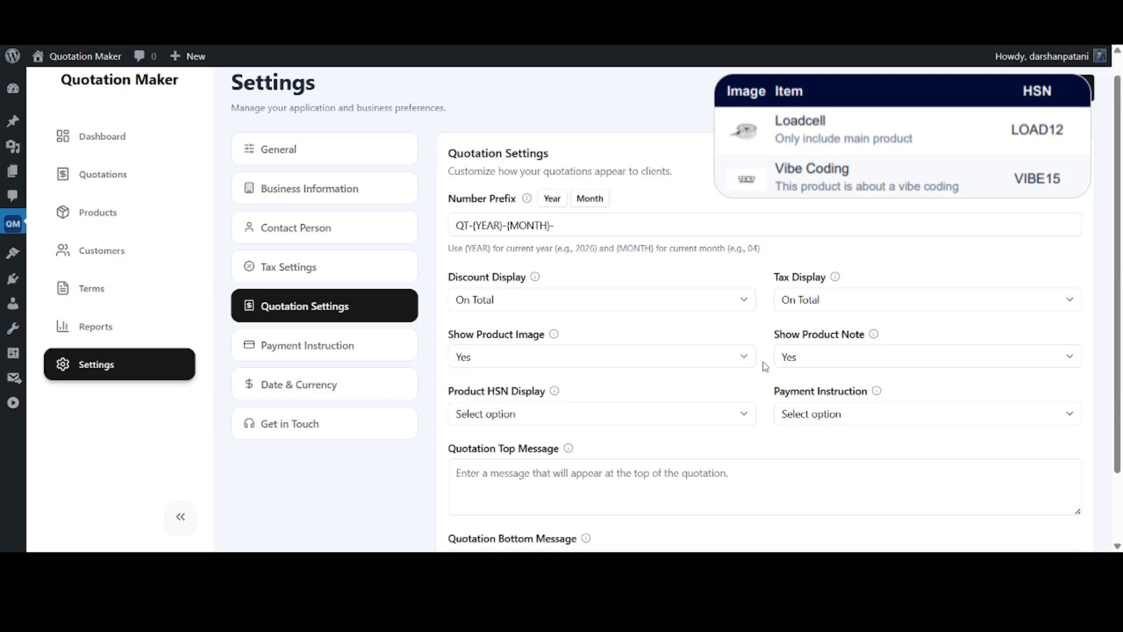
scroll(766, 367, "down", 2)
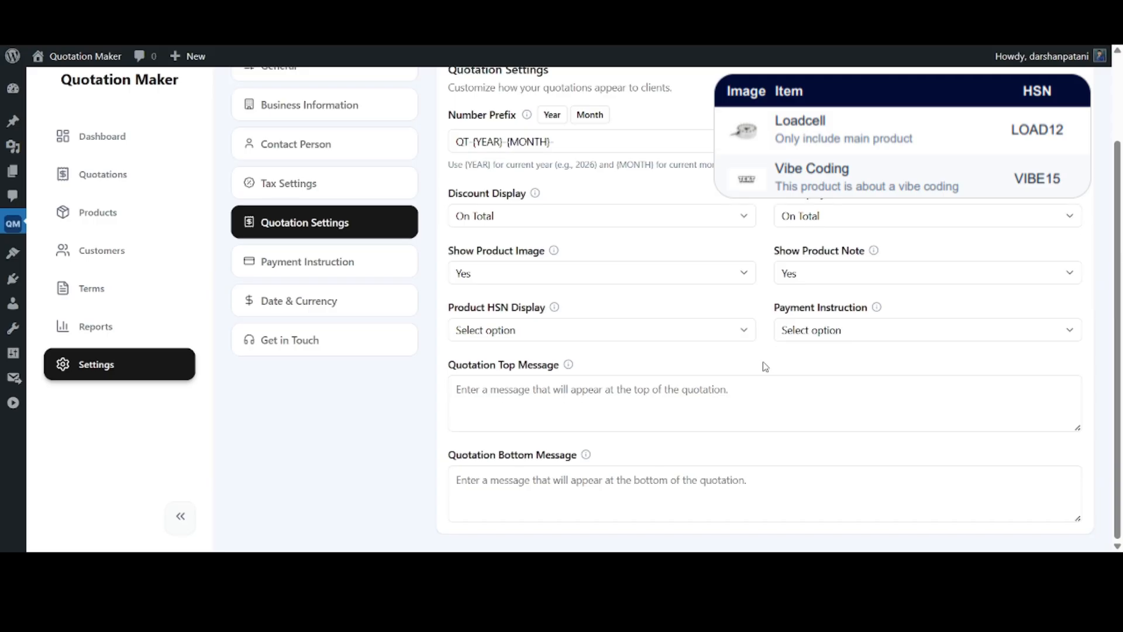
Set both the product HSN display and the payment instruction to Yes in the quotation settings
left_click(630, 334)
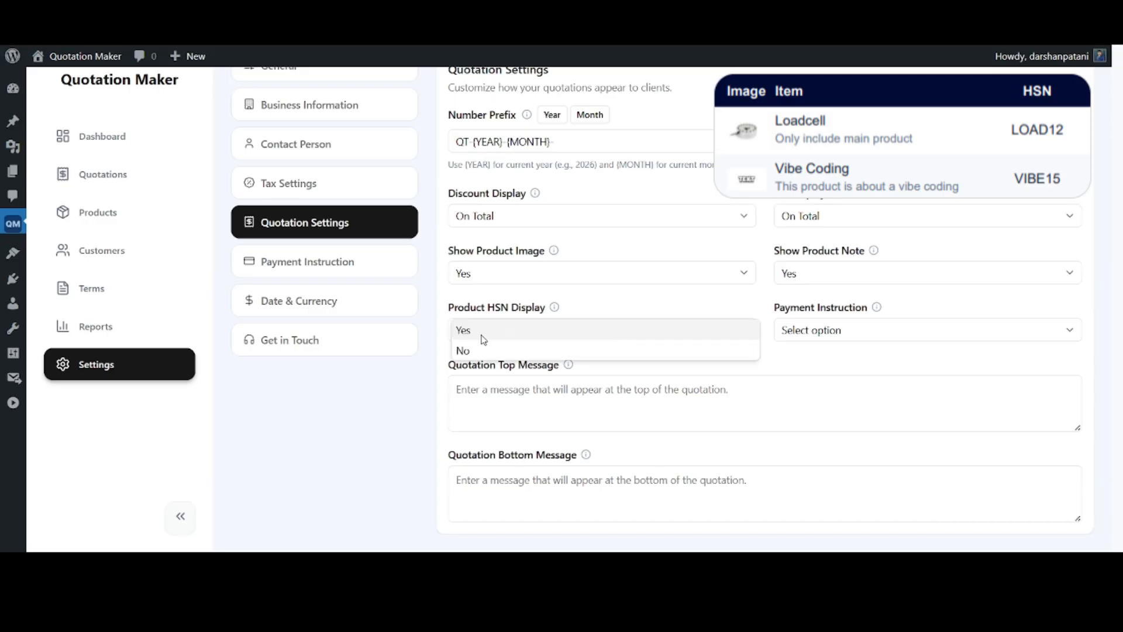
left_click(481, 333)
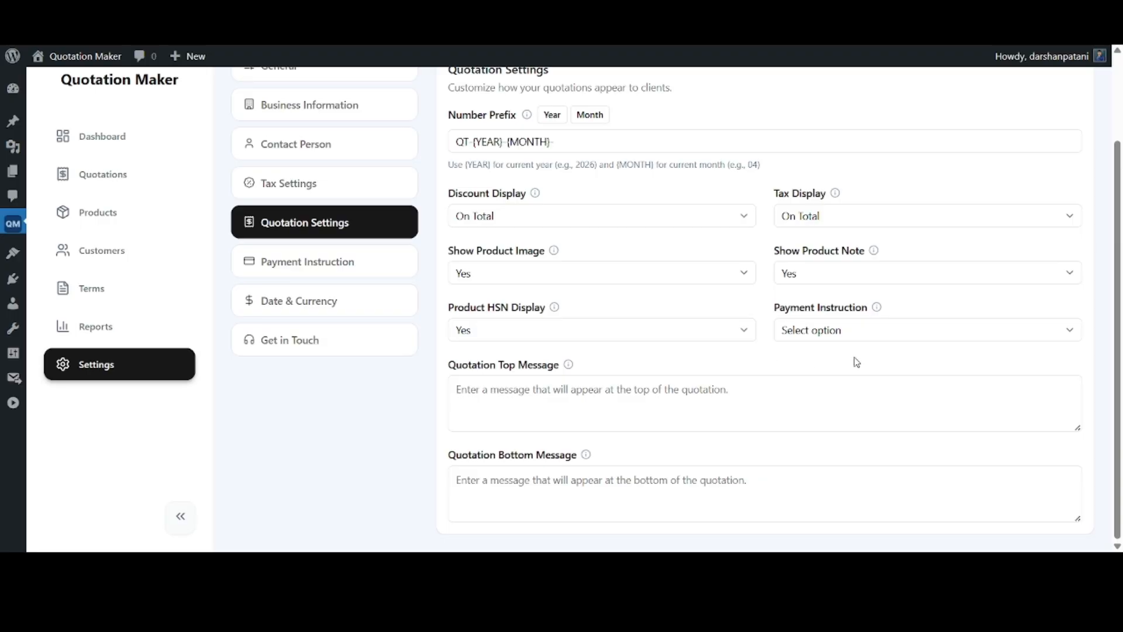
left_click(860, 331)
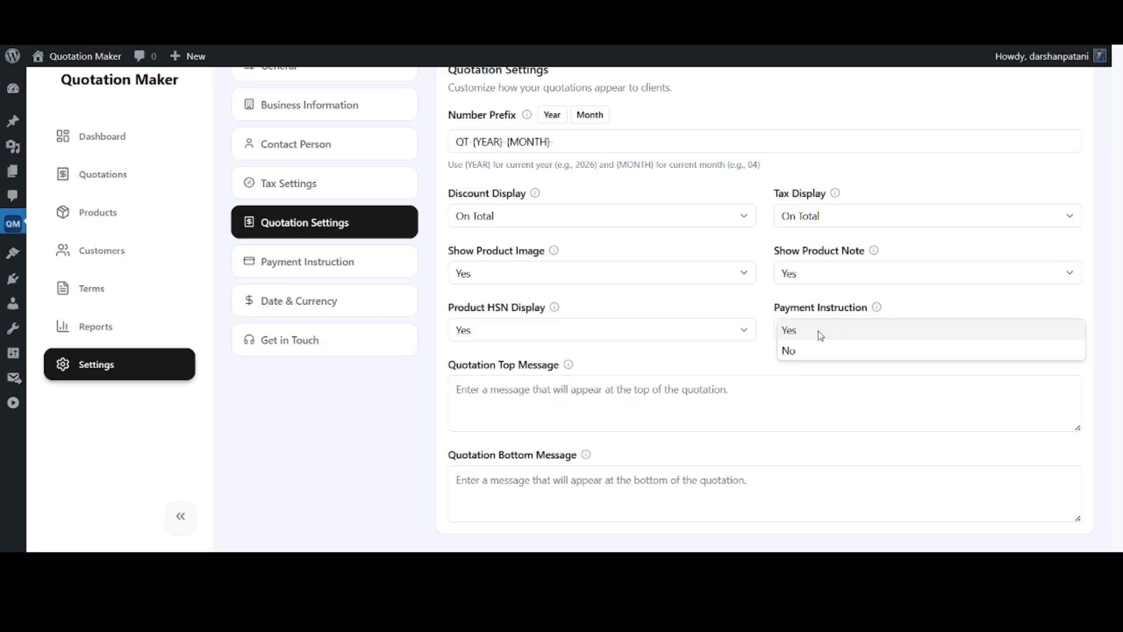
left_click(810, 329)
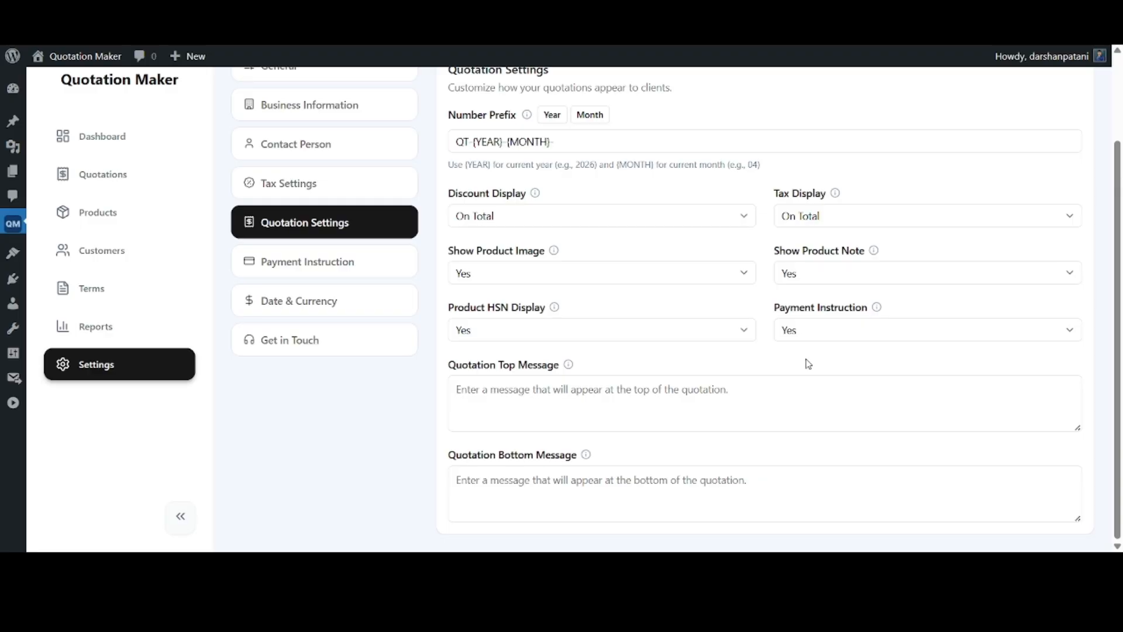
Enter the top message "Thank you for your interest. Please find our quotation below." and bottom message "This quotation is valid for 30 days from the date of issue."
mouse_move(568, 366)
left_click(602, 398)
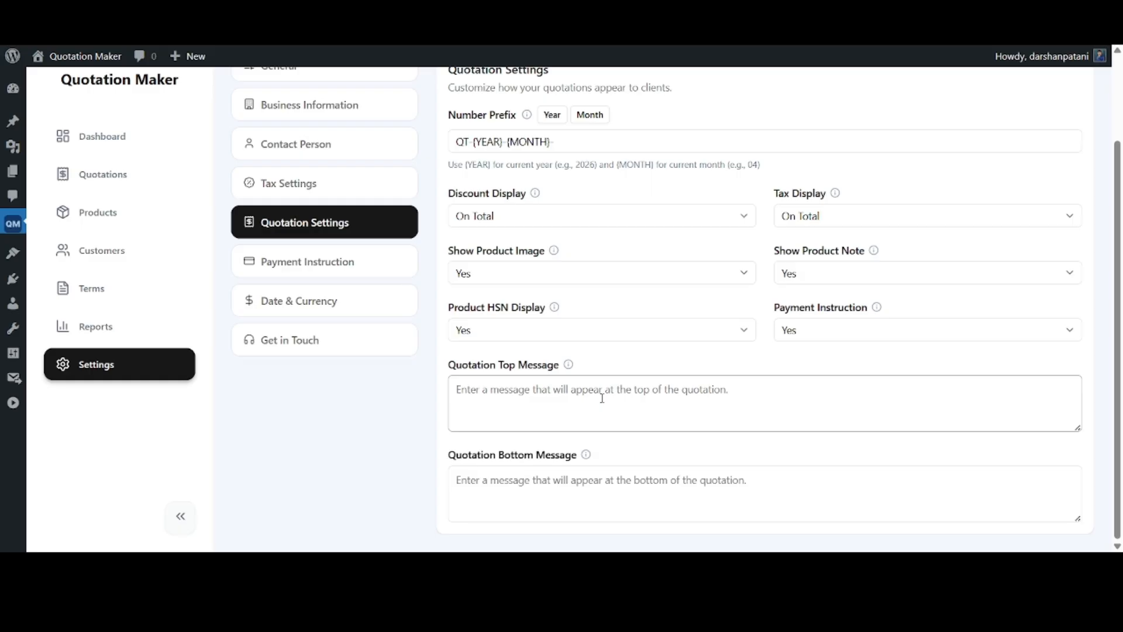
type("Thank you for your interest. Please find our quotation below.")
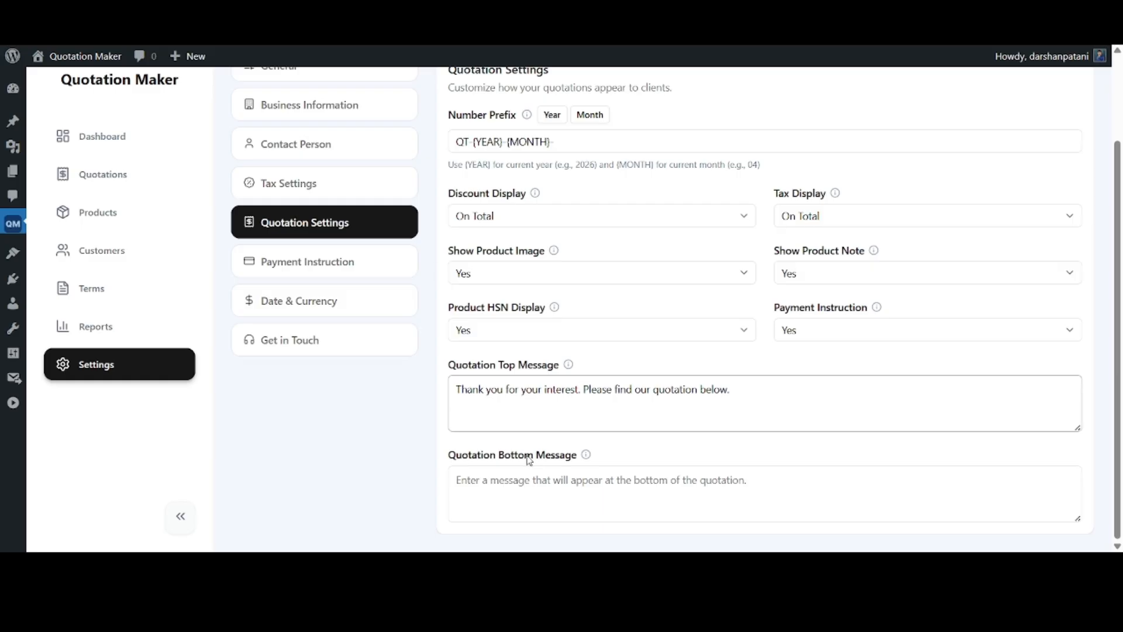
left_click(571, 488)
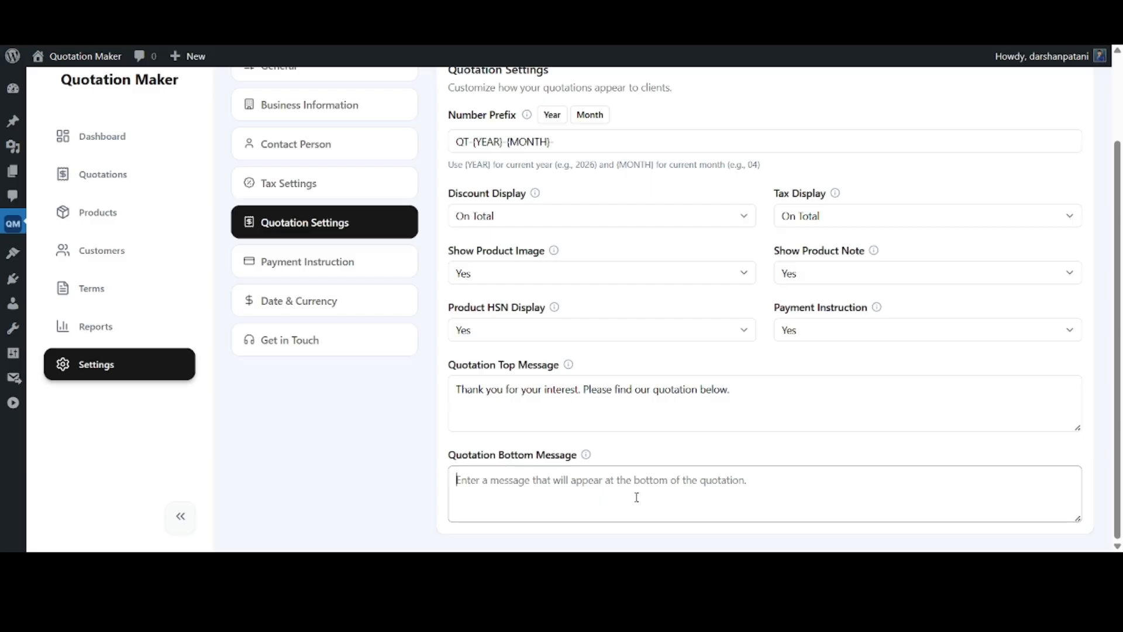
type("This quotation is valid for 30 days from the date of issue.")
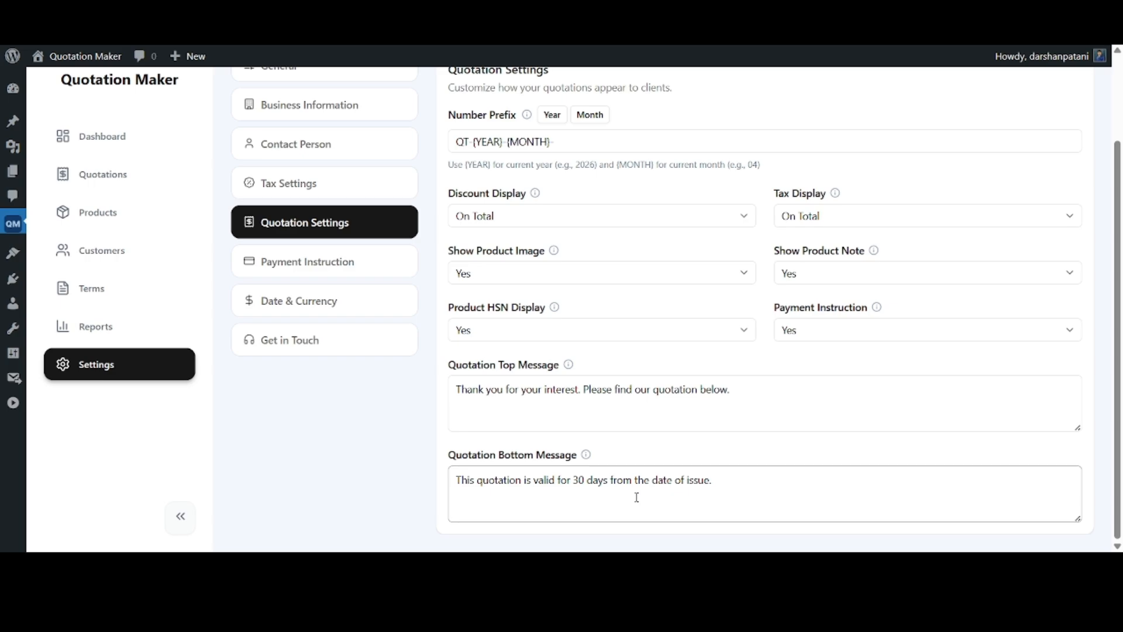
In the payment instruction settings, enter the account holder's name and the account number
left_click(371, 261)
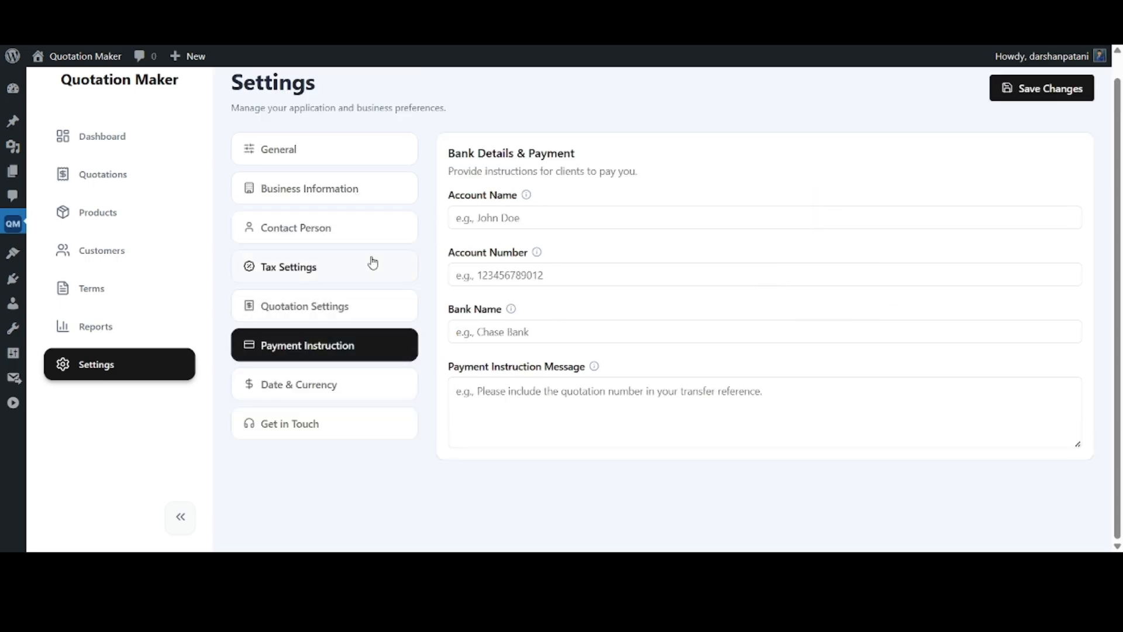
left_click(533, 227)
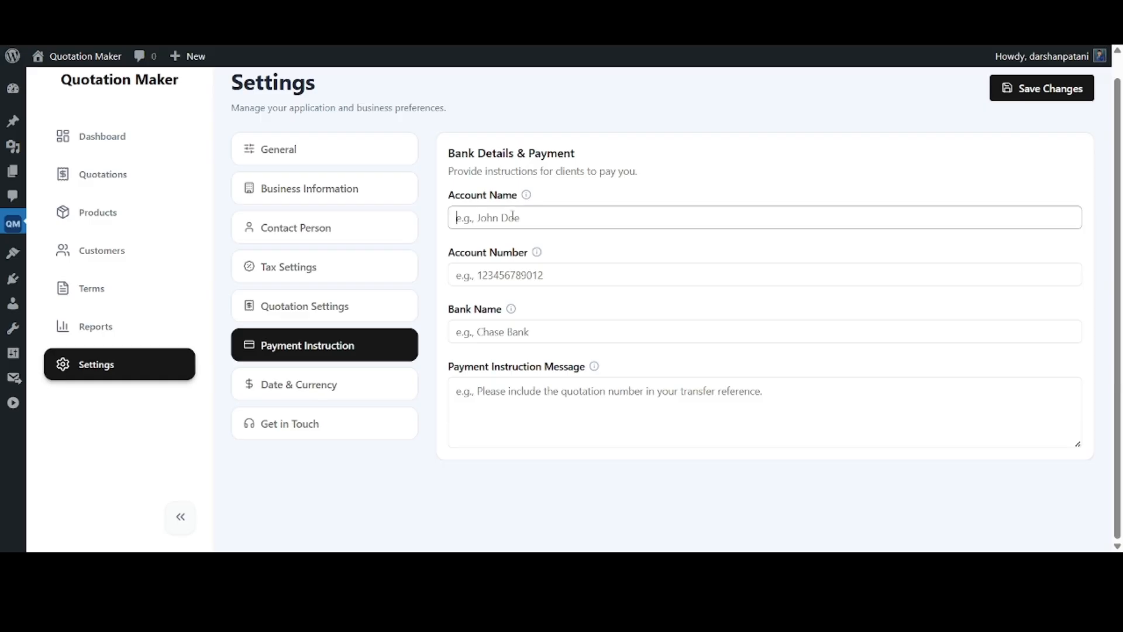
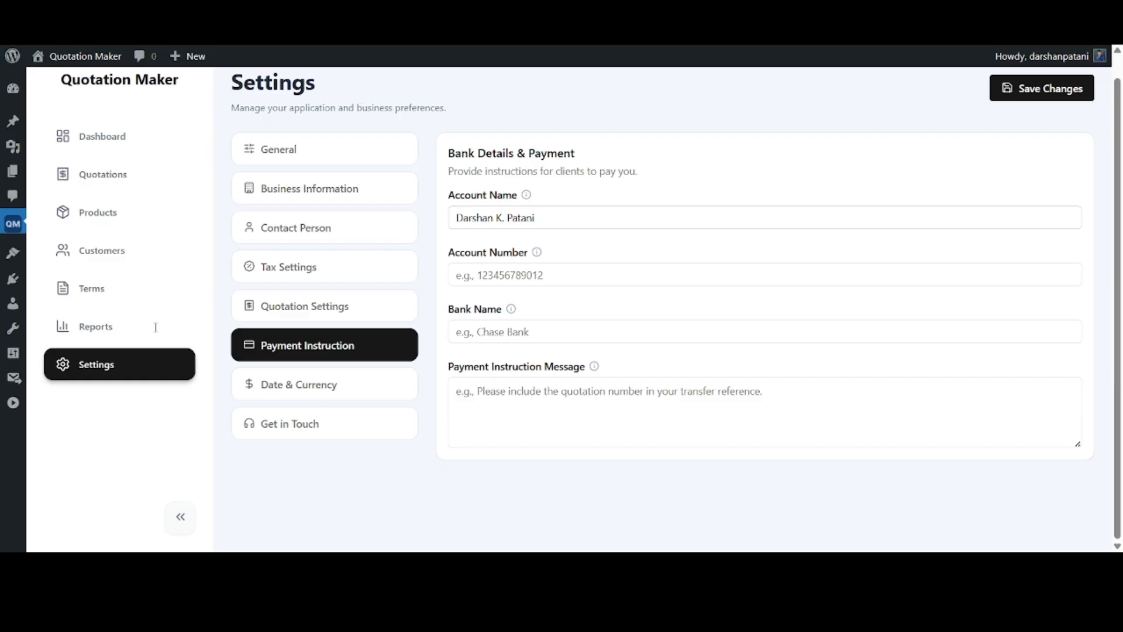
left_click(511, 276)
type("4242 4242 4242 4242")
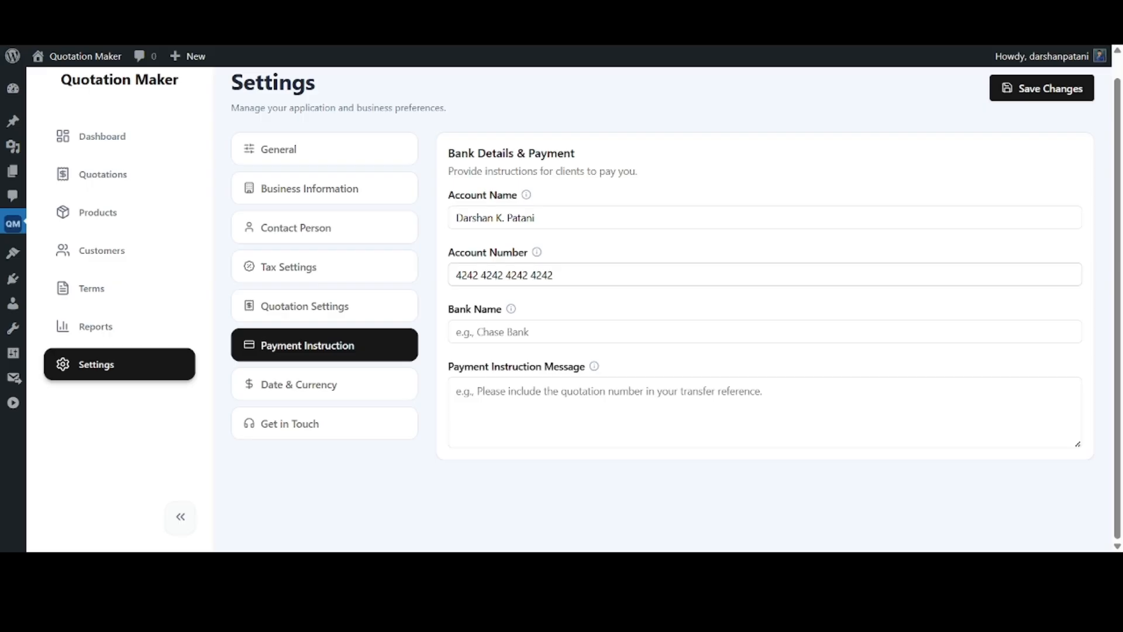
Set the bank name to Bank of America and the payment message to "A 50% advance is required to confirm the order."
left_click(543, 332)
type("Bank of America")
left_click(478, 421)
type("A 50% advance is required to confirm the order.")
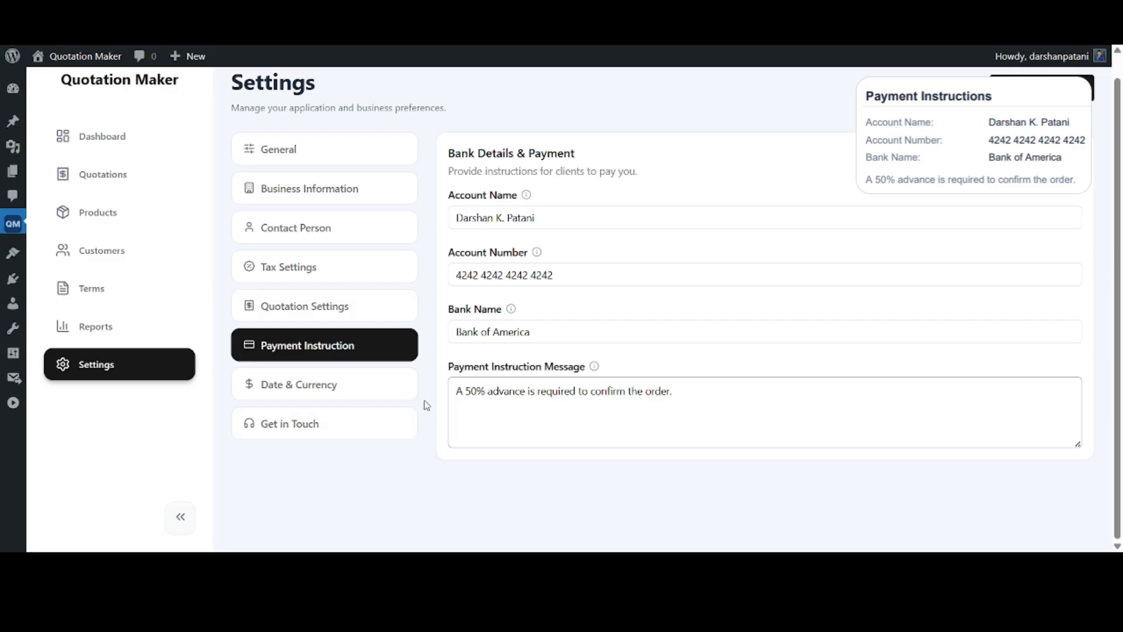
In the date and currency settings, choose the "3rd May 2026" date format and the $ symbol, and save the changes
left_click(386, 392)
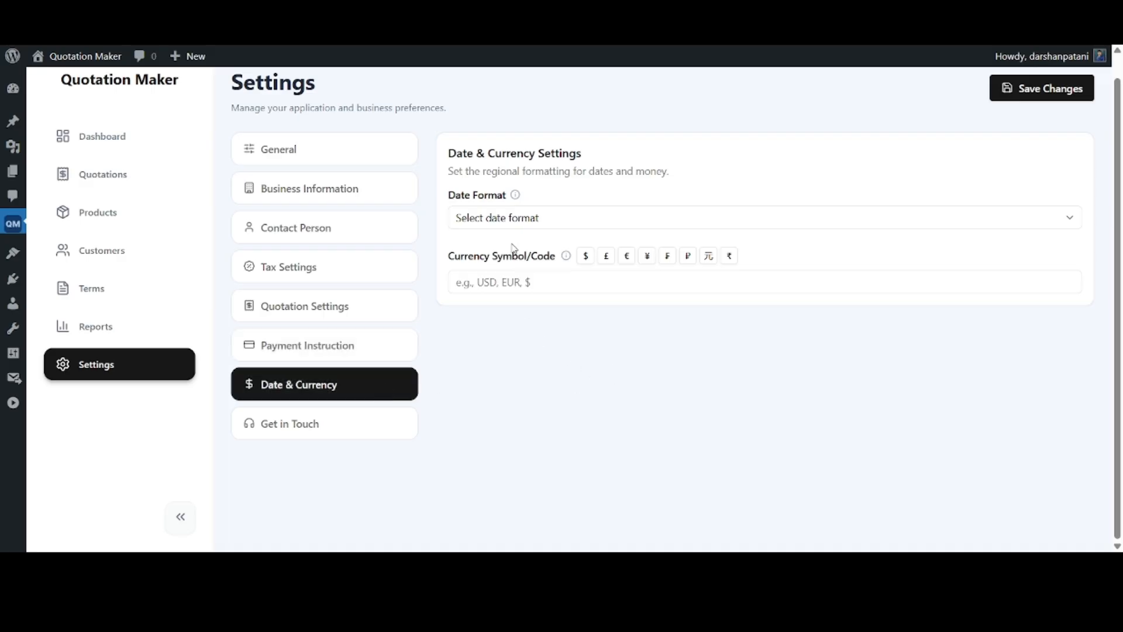
left_click(535, 227)
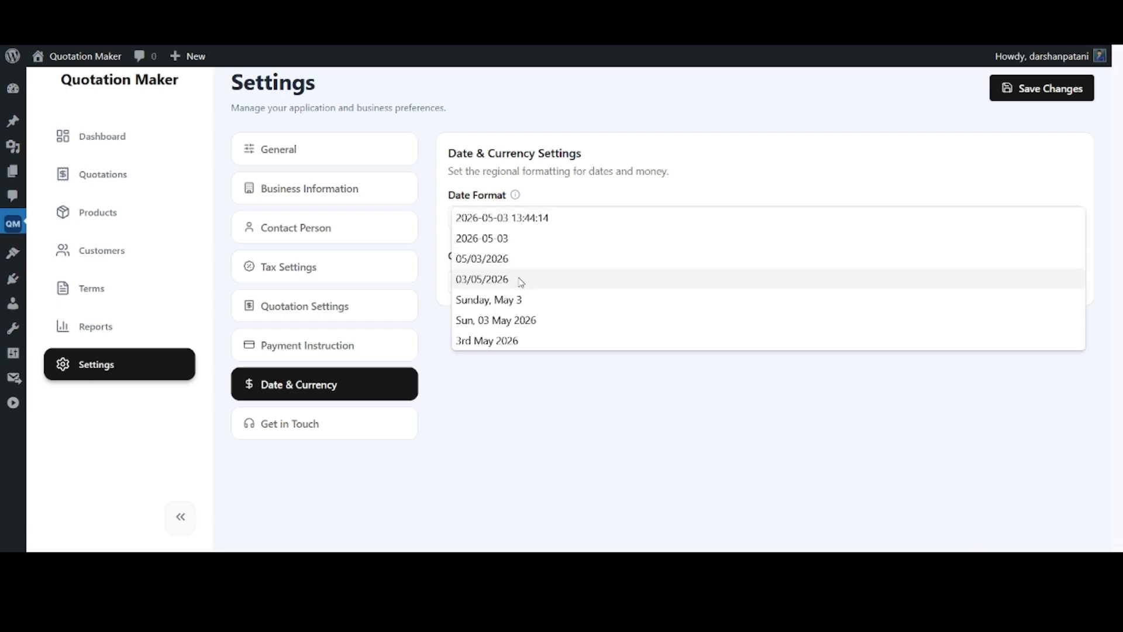
left_click(512, 344)
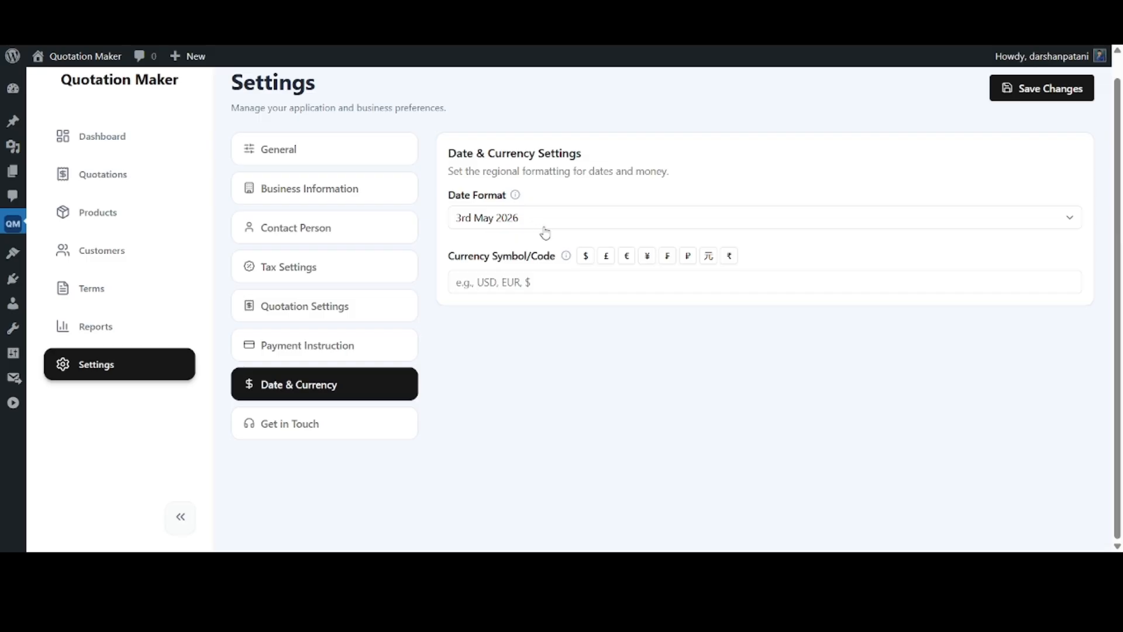
left_click(499, 283)
left_click(585, 258)
left_click(1054, 95)
In the product catalog, search for "vibe", clear the search and look at the date filter's calendar
scroll(143, 243, "up", 1)
left_click(145, 240)
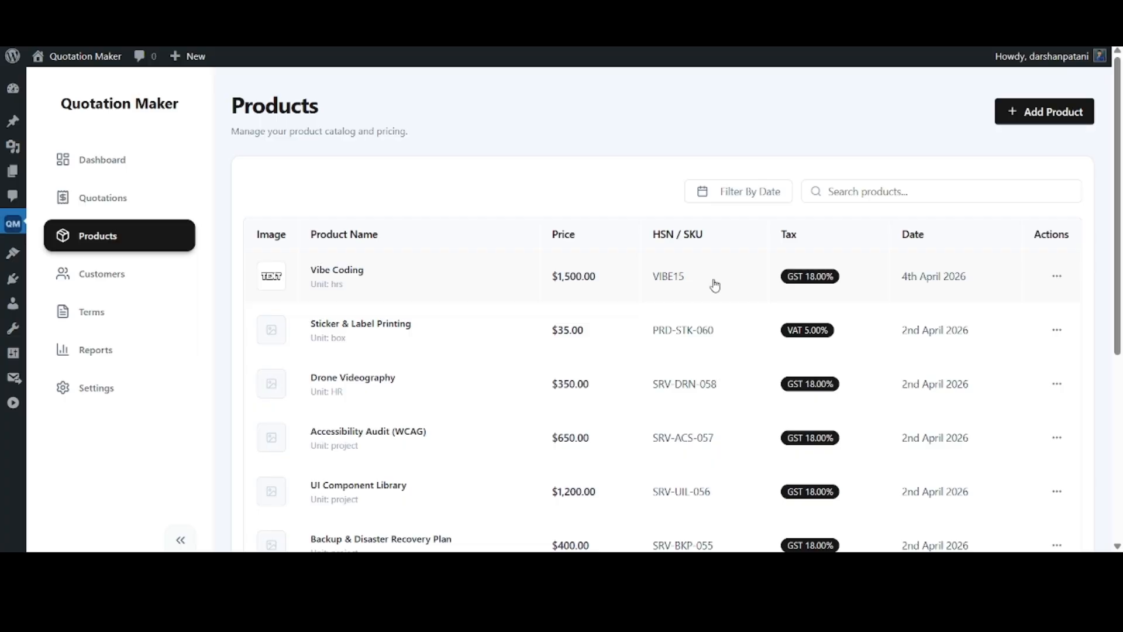
left_click(861, 191)
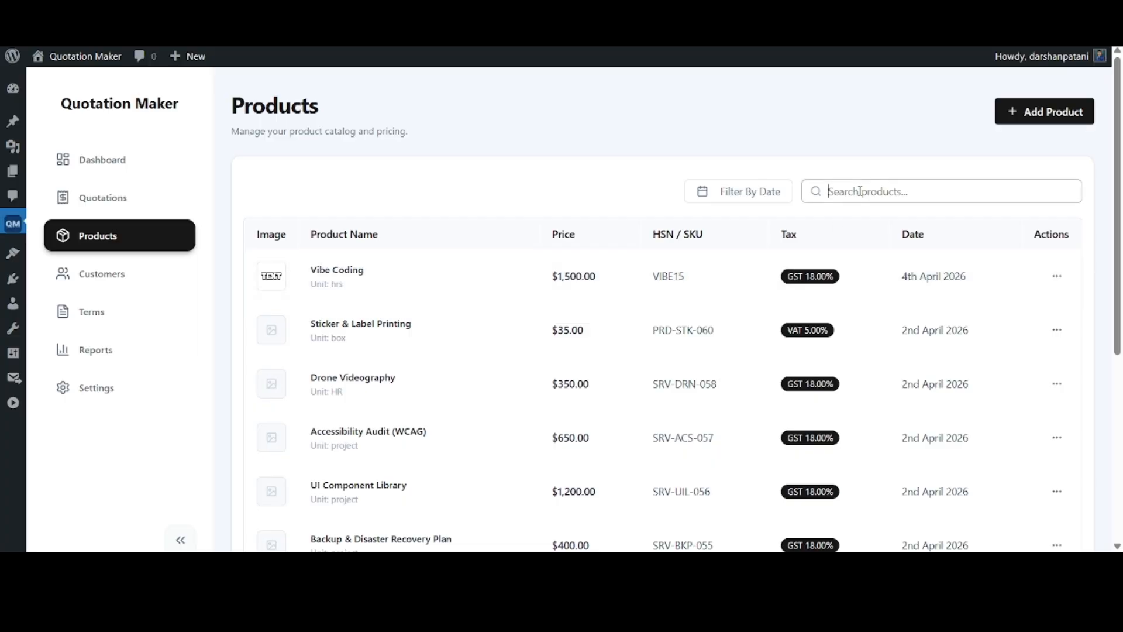
type("vibe")
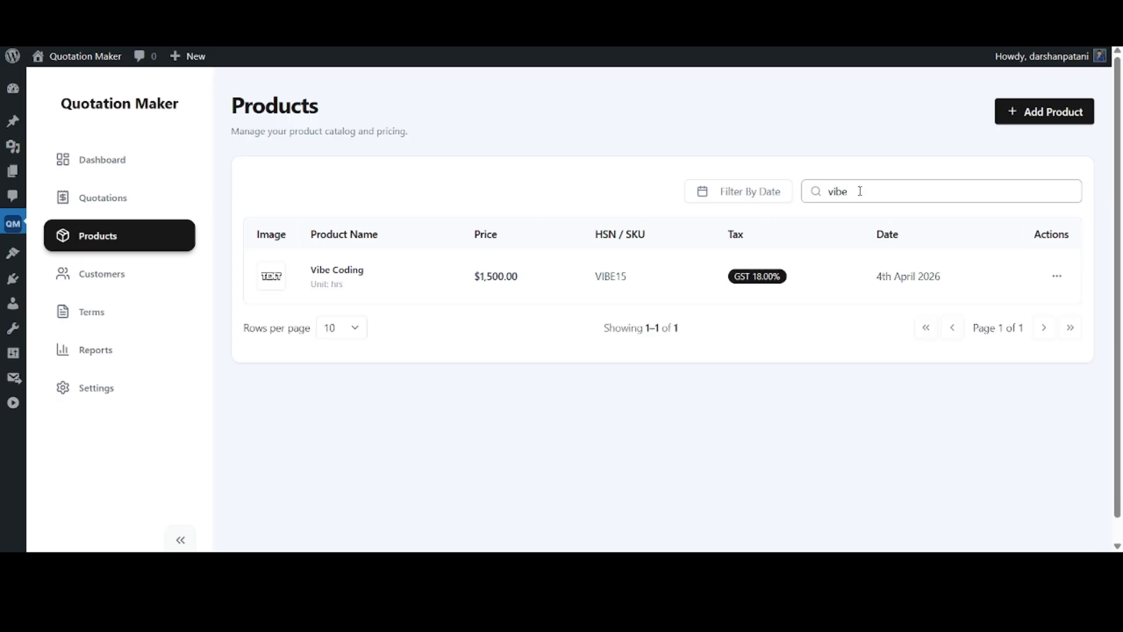
key("ctrl+a")
key("BackSpace")
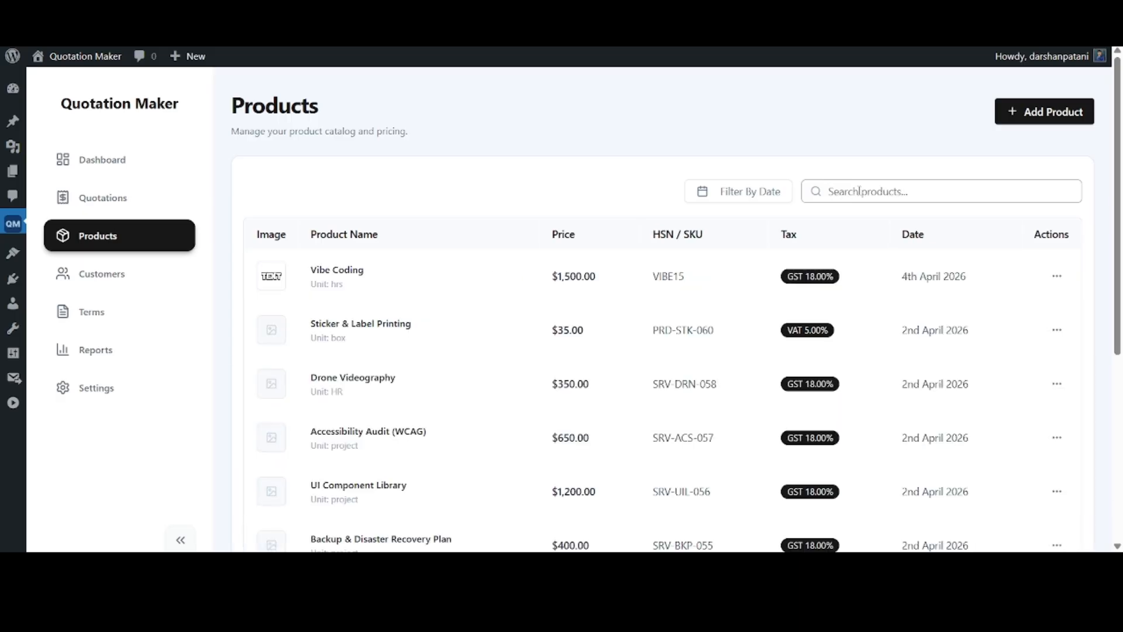
left_click(742, 195)
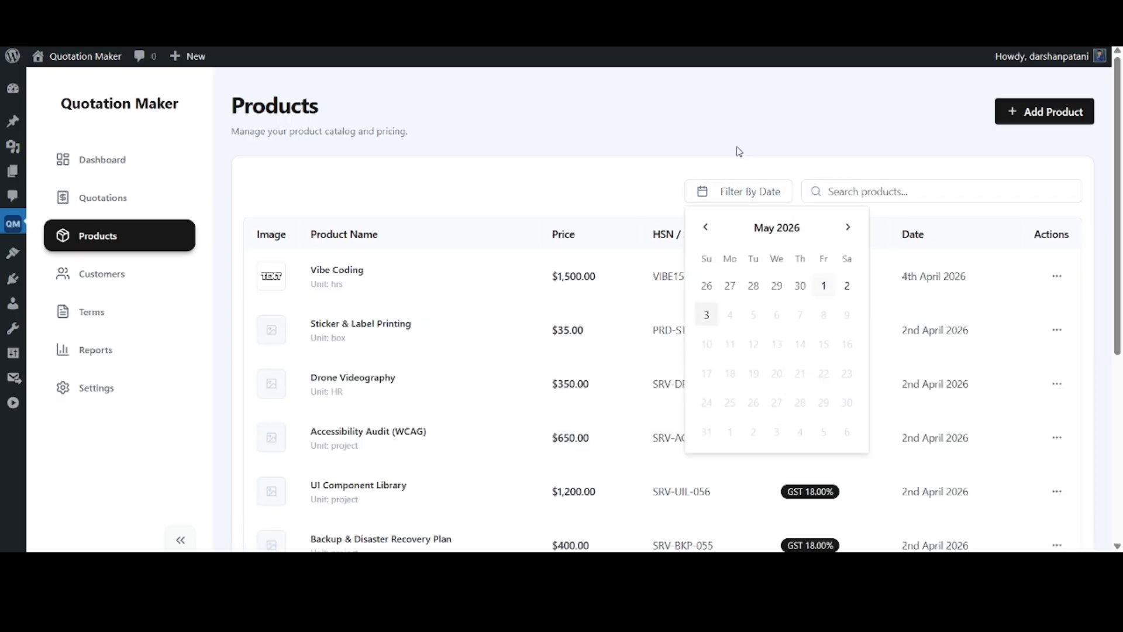
left_click(679, 131)
Start a new product with the image loadcell.jpg, the name Loadcell and a price of 1500
left_click(1054, 113)
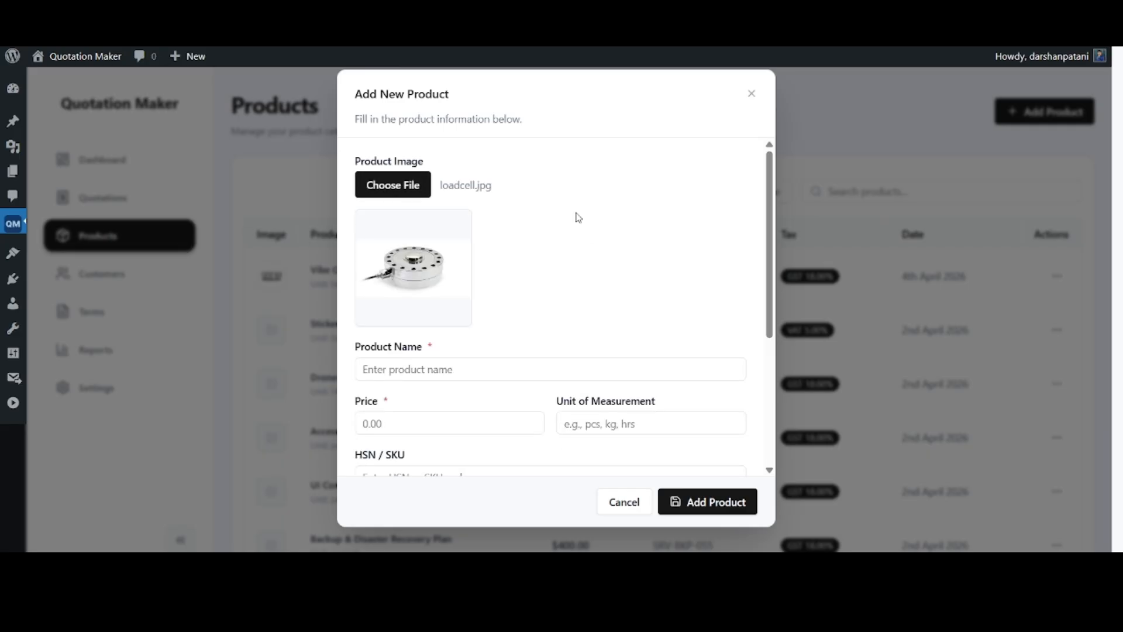
scroll(576, 287, "down", 1)
scroll(577, 287, "down", 2)
left_click(464, 223)
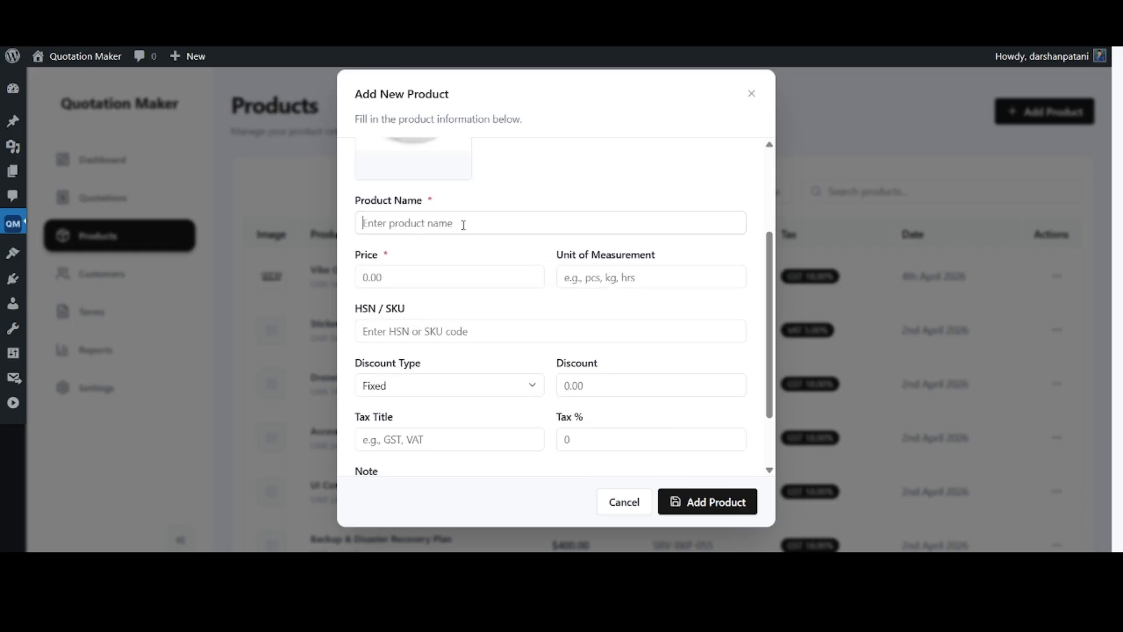
type("Loadcell")
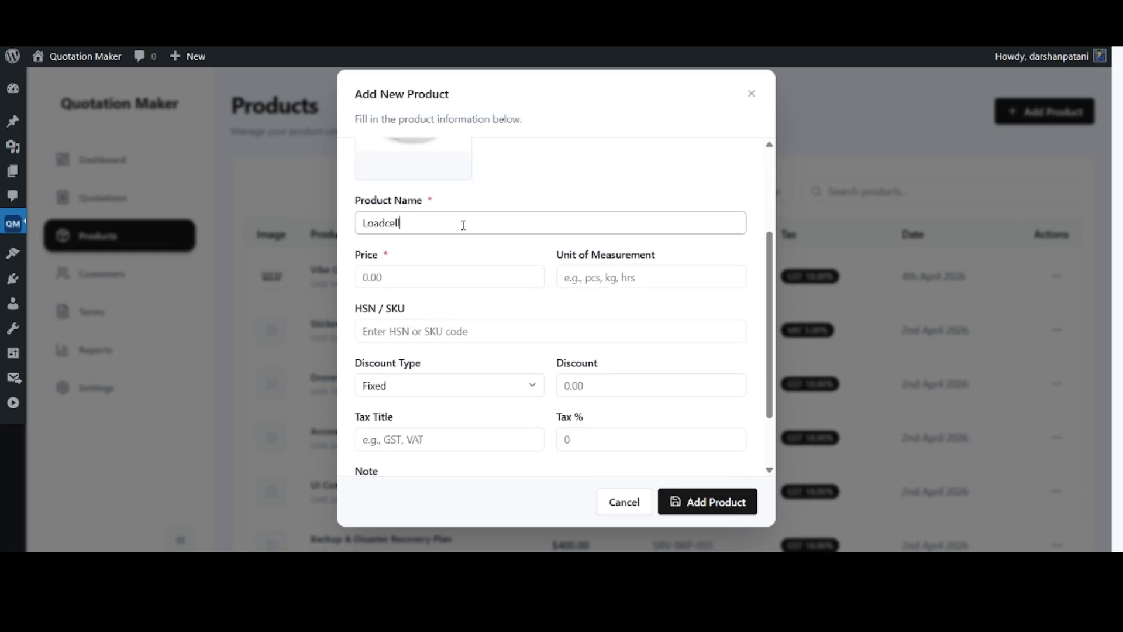
key("Tab")
type("1500")
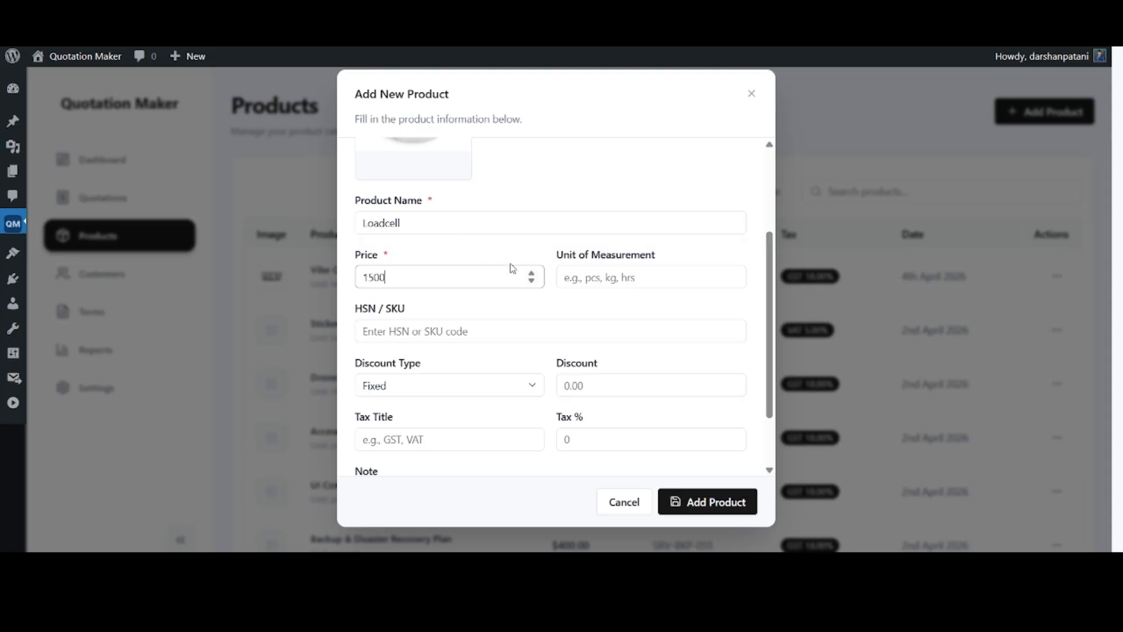
Give the new product the HSN/SKU code LOAD12 and the unit of measurement PC
left_click(463, 325)
type("LOAD12")
left_click(643, 282)
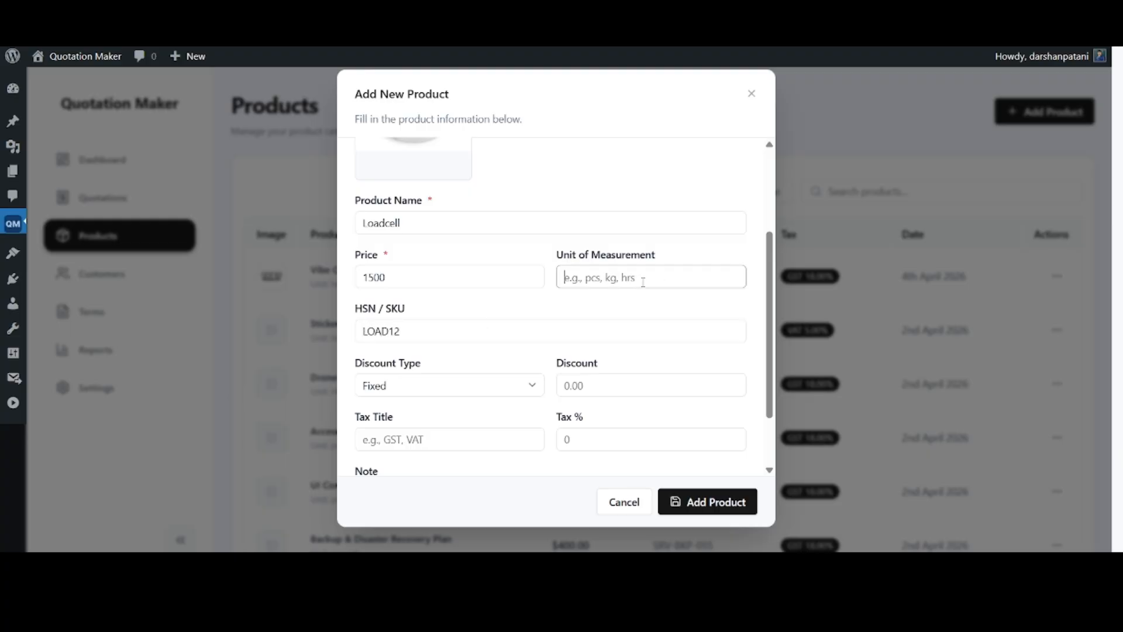
type("PC")
Give the new product a discount of type Fixed with a value of 50
scroll(610, 284, "down", 2)
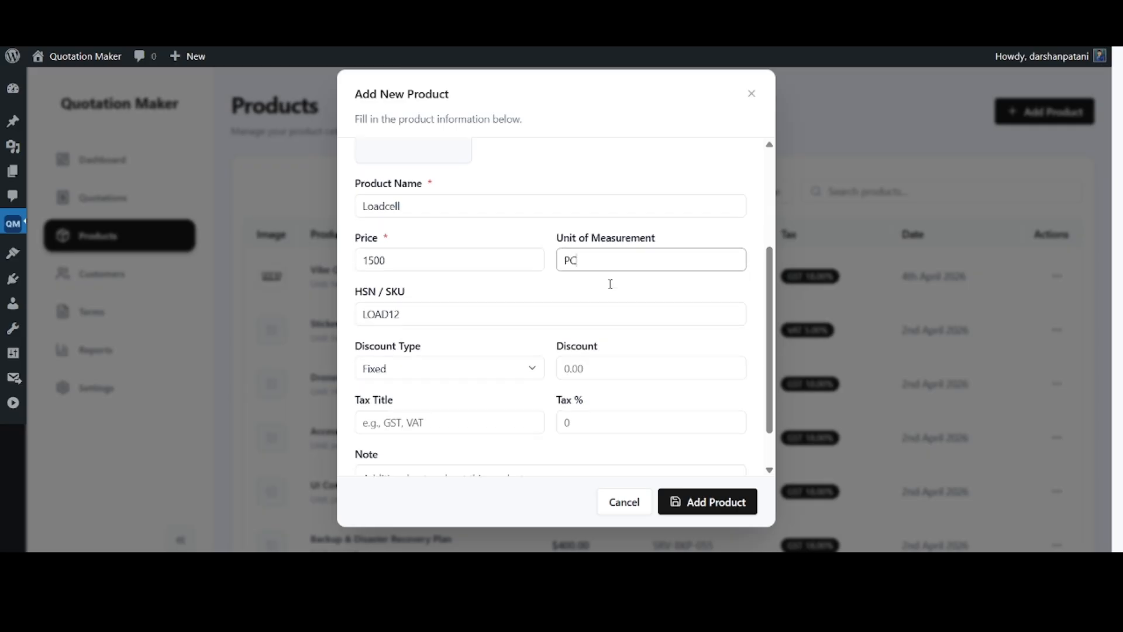
left_click(422, 319)
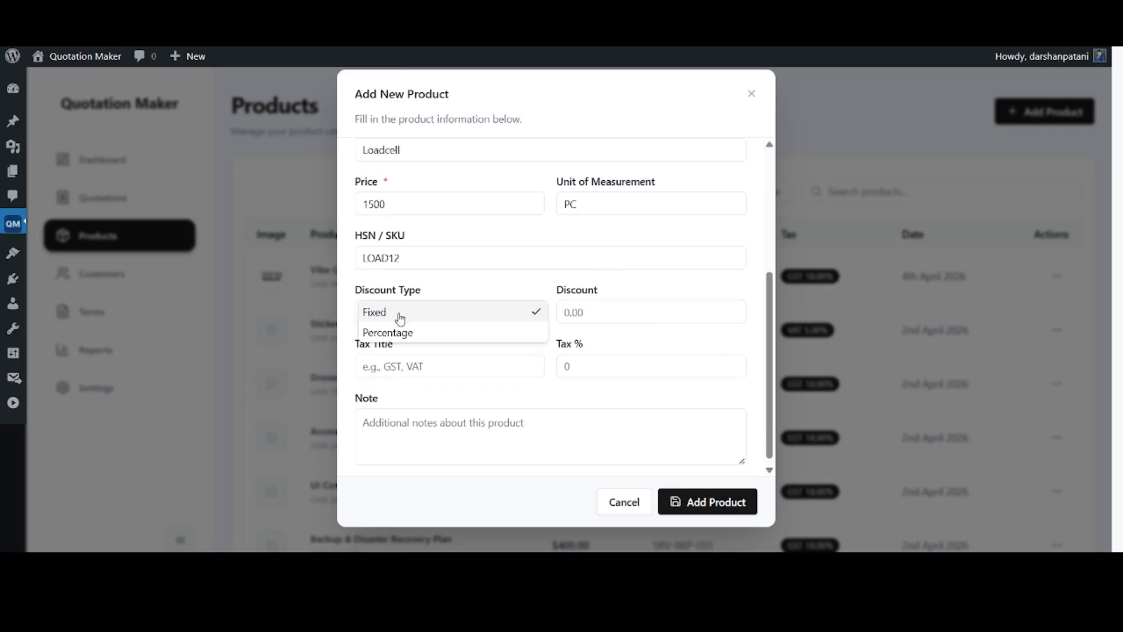
left_click(402, 316)
left_click(627, 316)
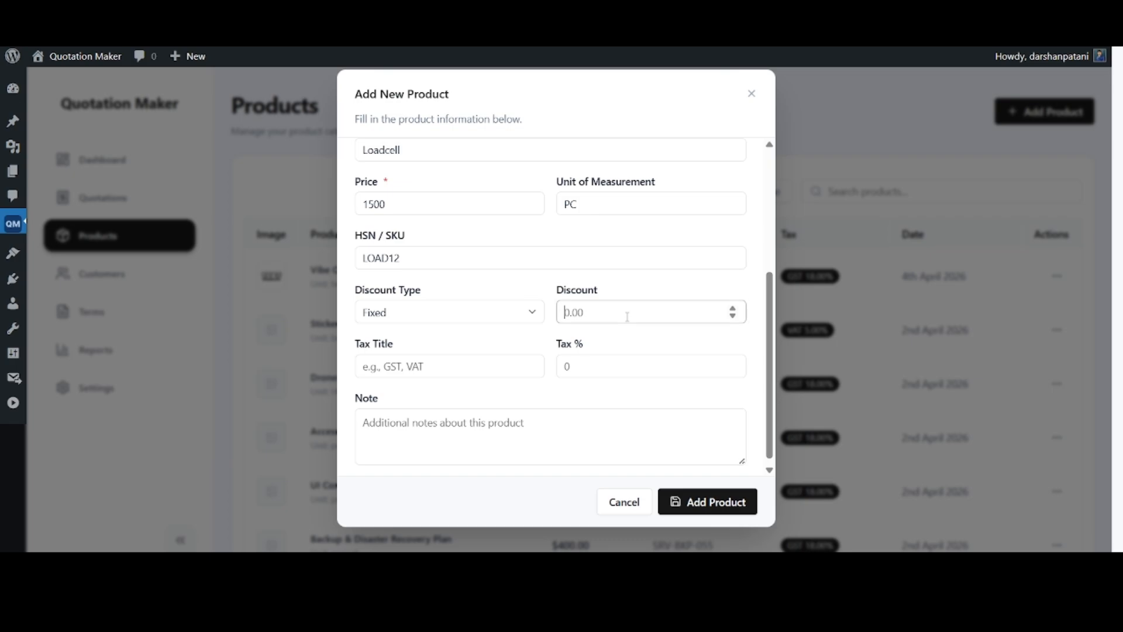
type("50")
Set the new product's tax title to GST and its tax rate to 18%
left_click(401, 368)
type("GST")
key("Tab")
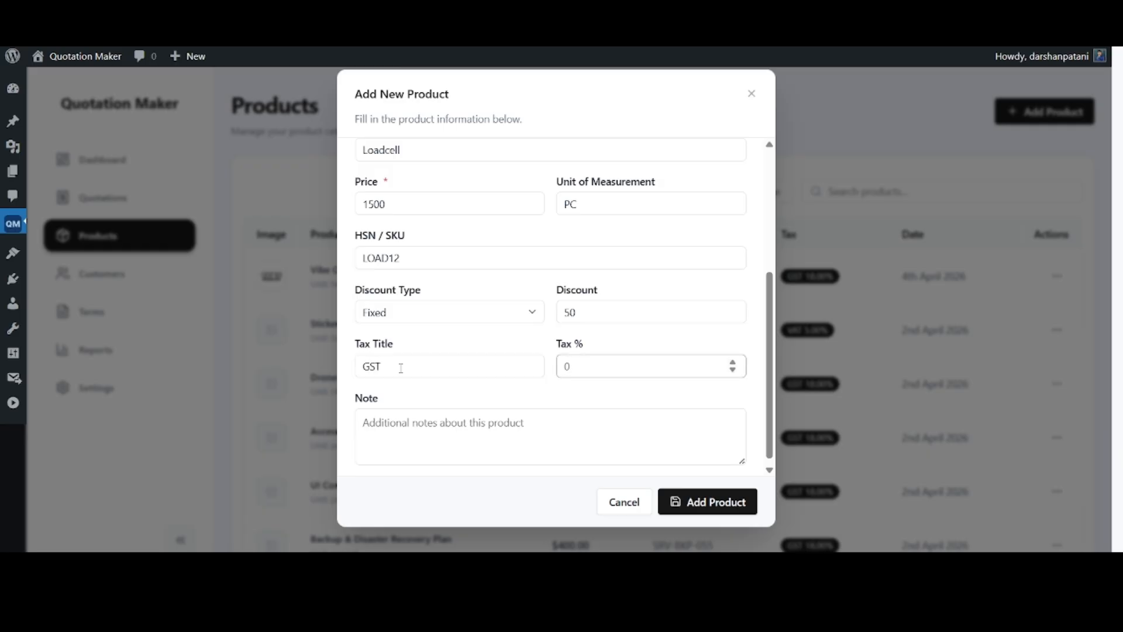
type("18")
Write the product note "Only include main product" and add the product to the catalog
key("Tab")
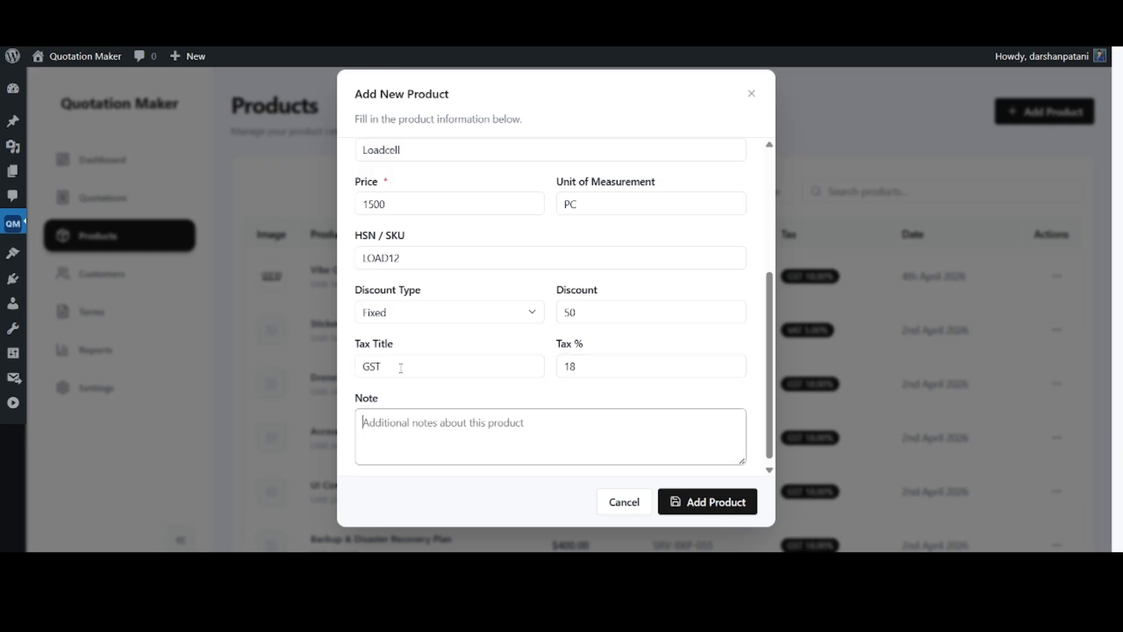
type("Only ic")
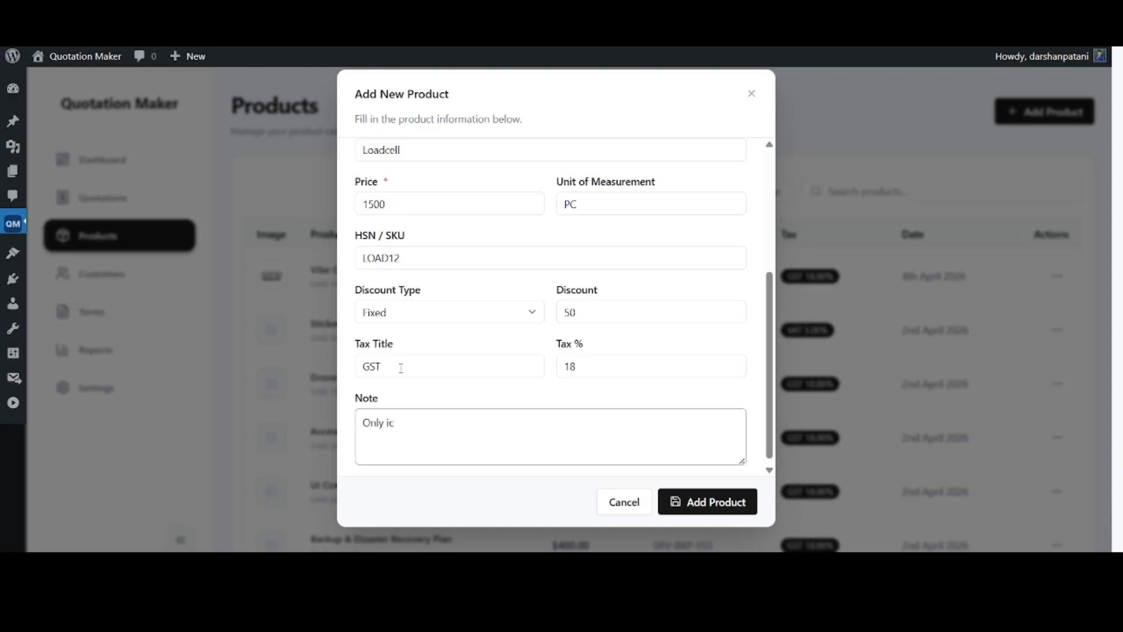
key("BackSpace")
type("nclude main")
type("product")
left_click(711, 509)
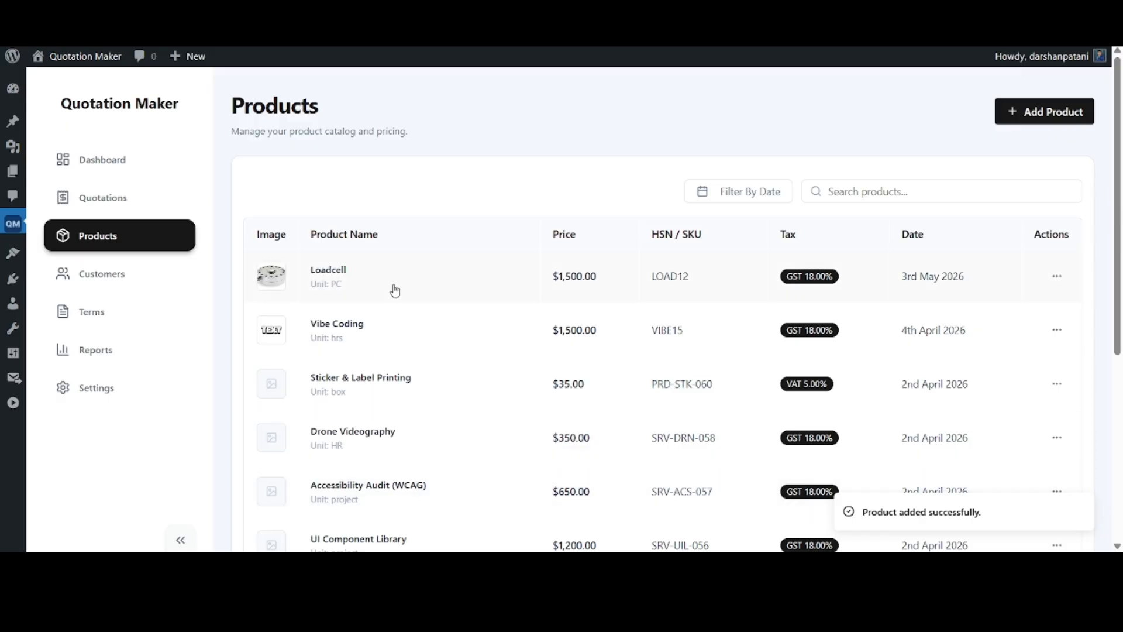
Edit the Loadcell product in the catalog, set its discount to 100, and save the update
left_click(1059, 279)
left_click(1012, 334)
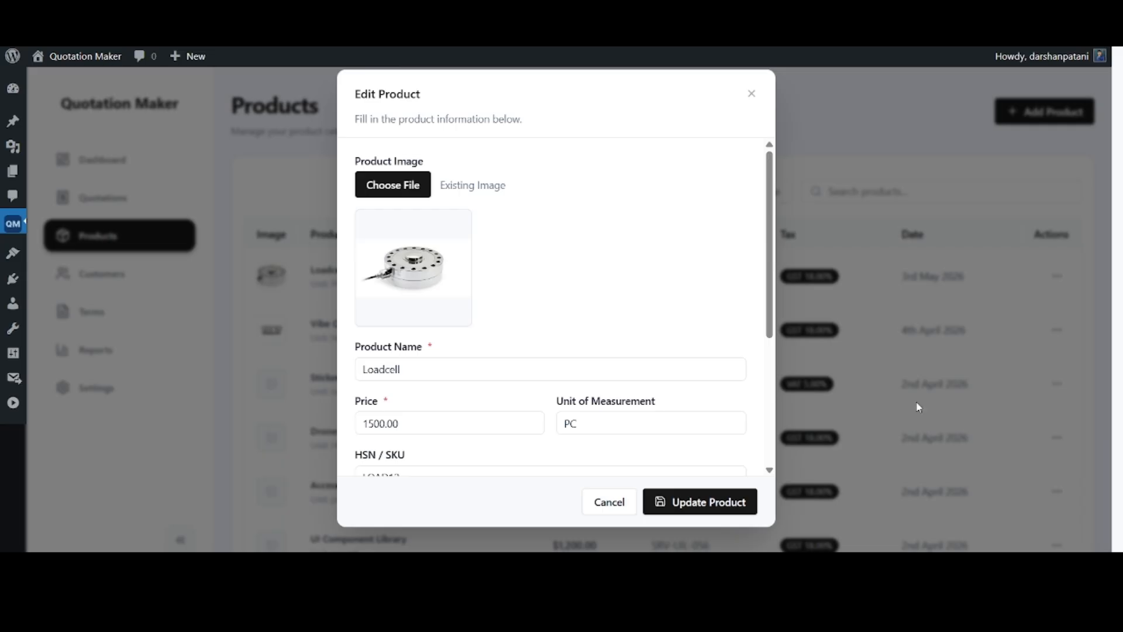
scroll(404, 429, "down", 4)
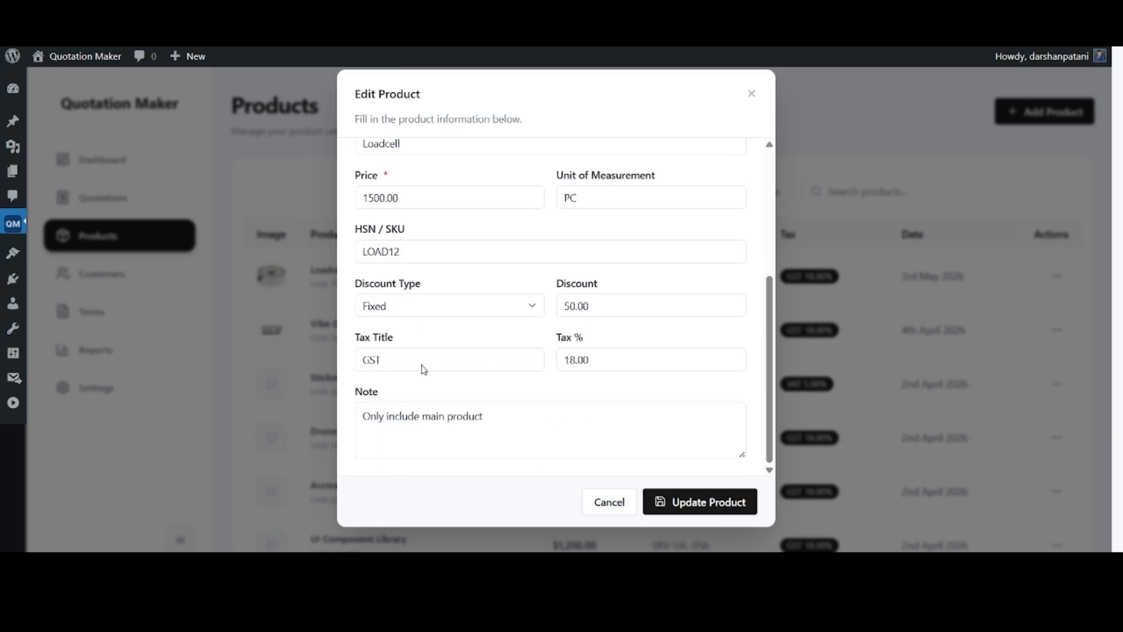
left_click(583, 306)
key("ctrl+a")
type("100")
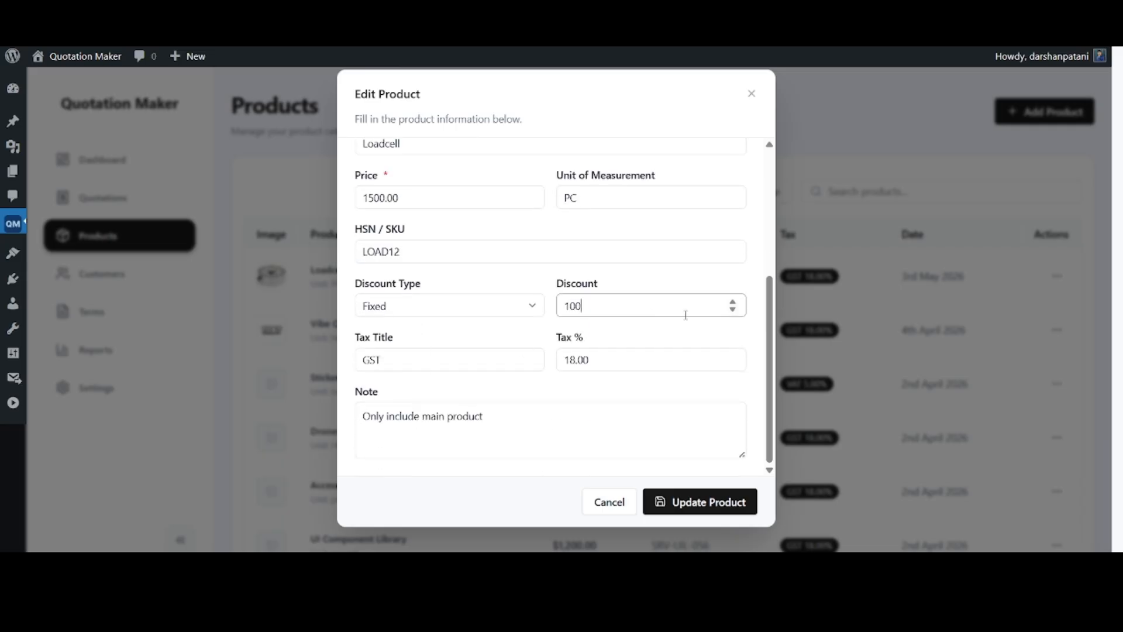
left_click(709, 502)
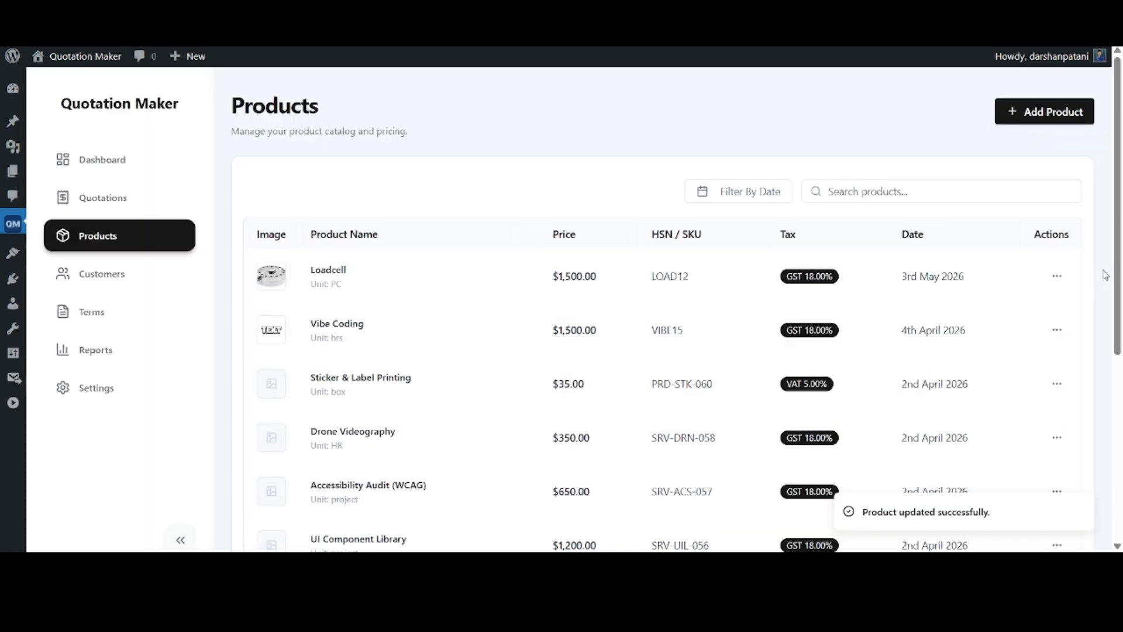
left_click(1057, 276)
left_click(1009, 373)
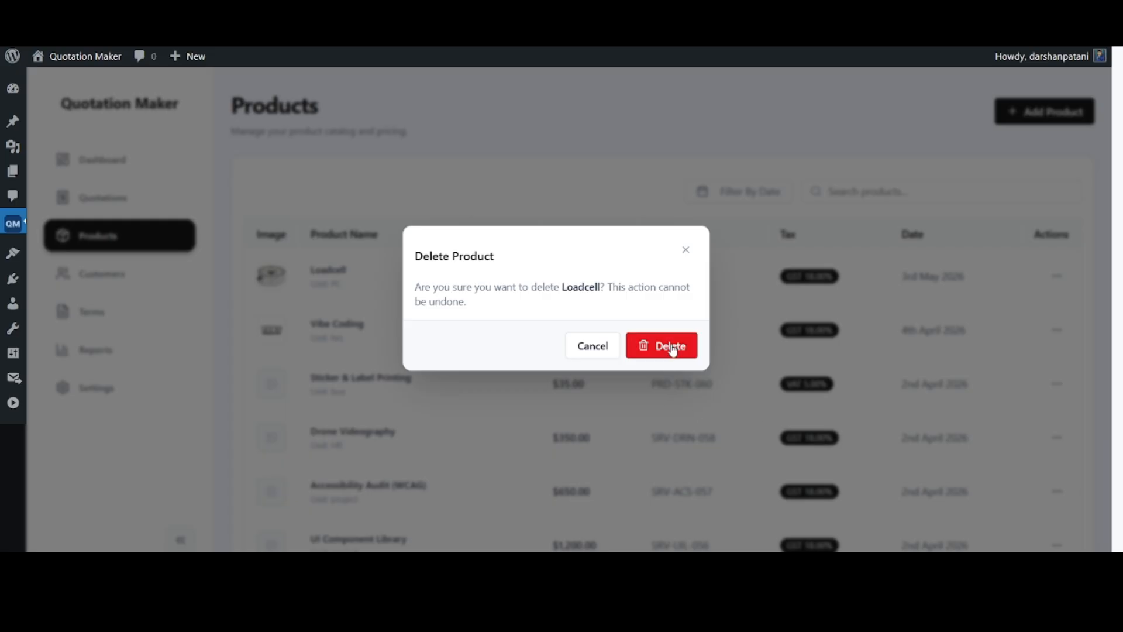
left_click(590, 349)
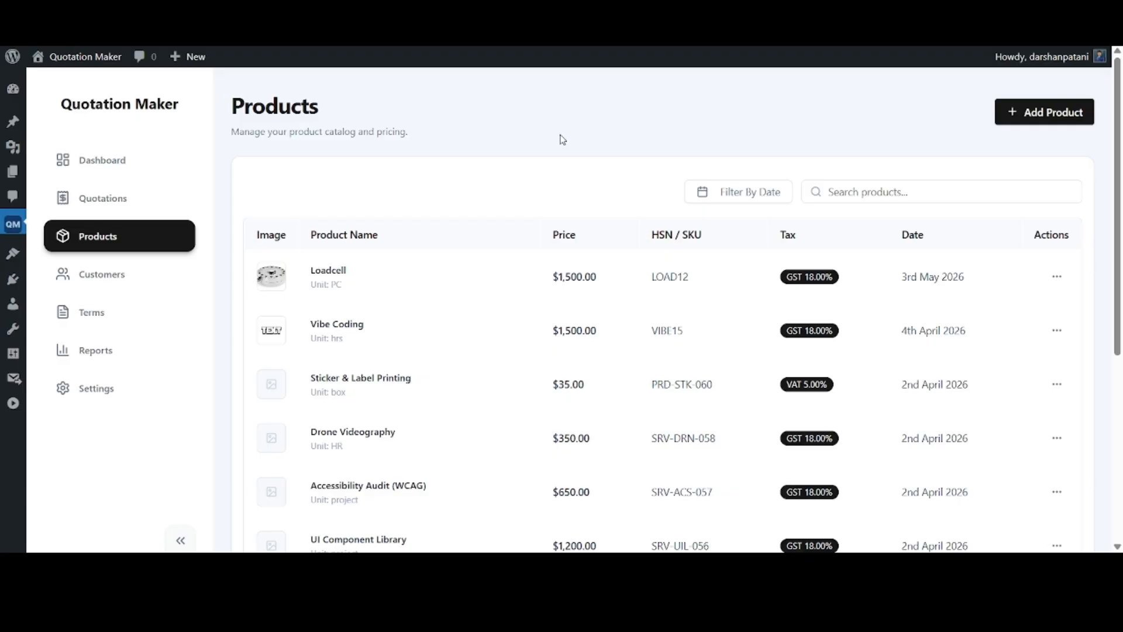
Start a new customer record and enter the customer's name, company name Gradient Limits, e-mail address and mobile number
left_click(137, 282)
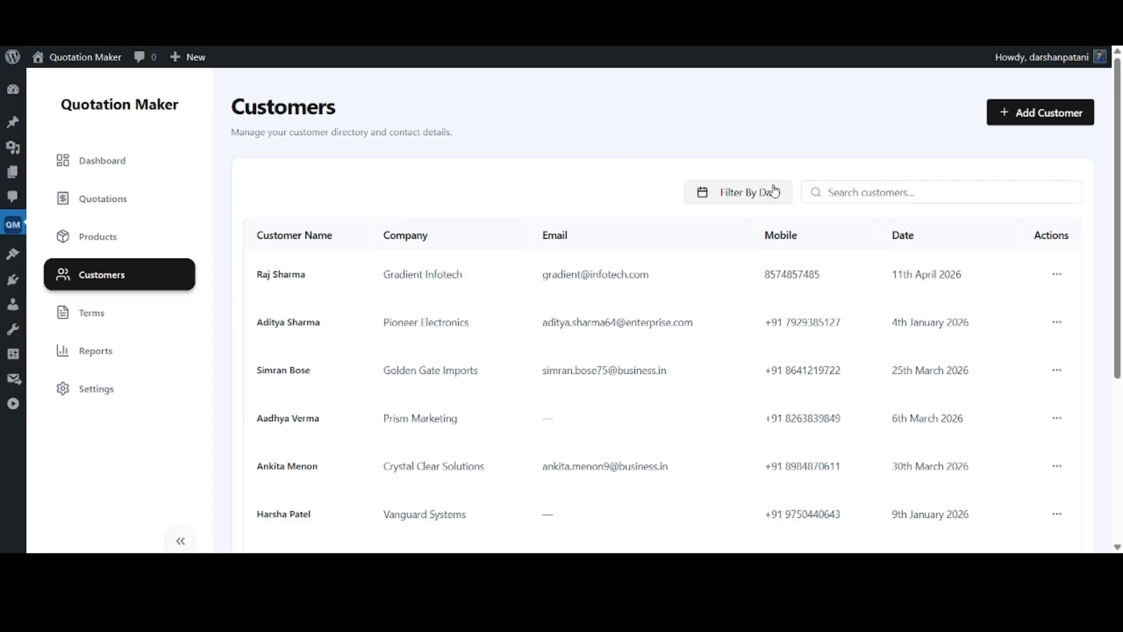
left_click(1063, 111)
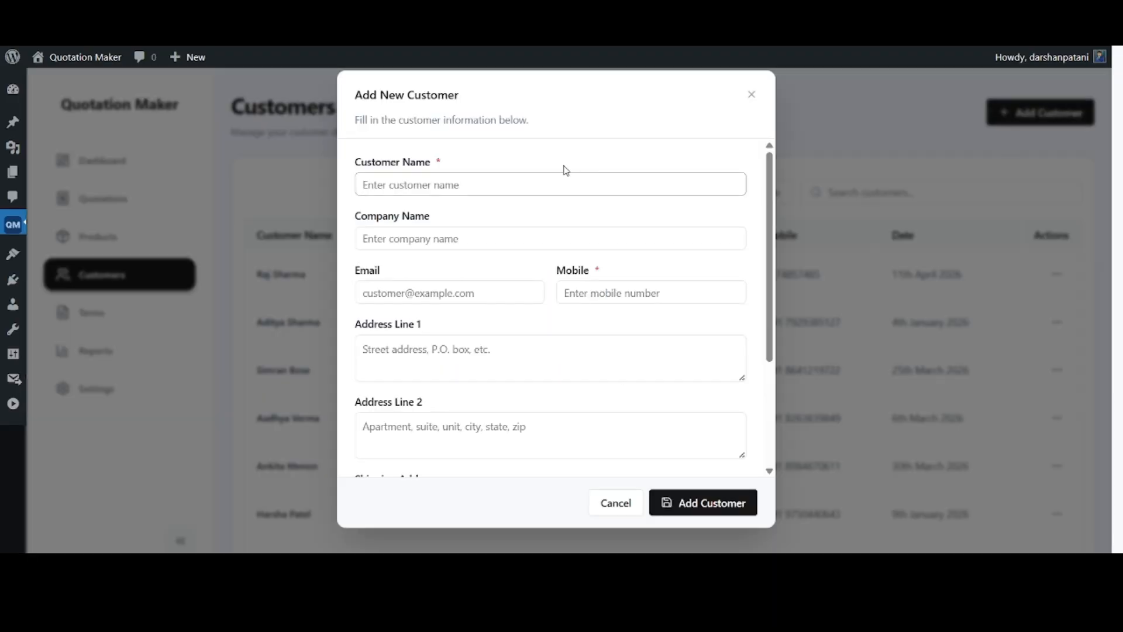
left_click(471, 183)
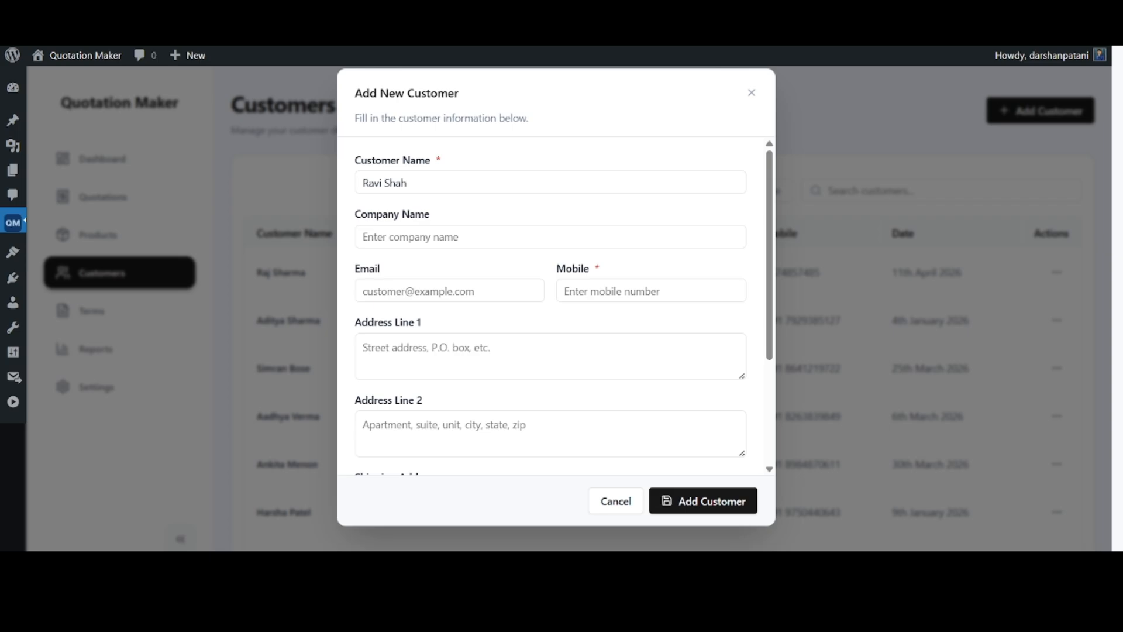
key("Tab")
type("Gradient Limits")
key("Tab")
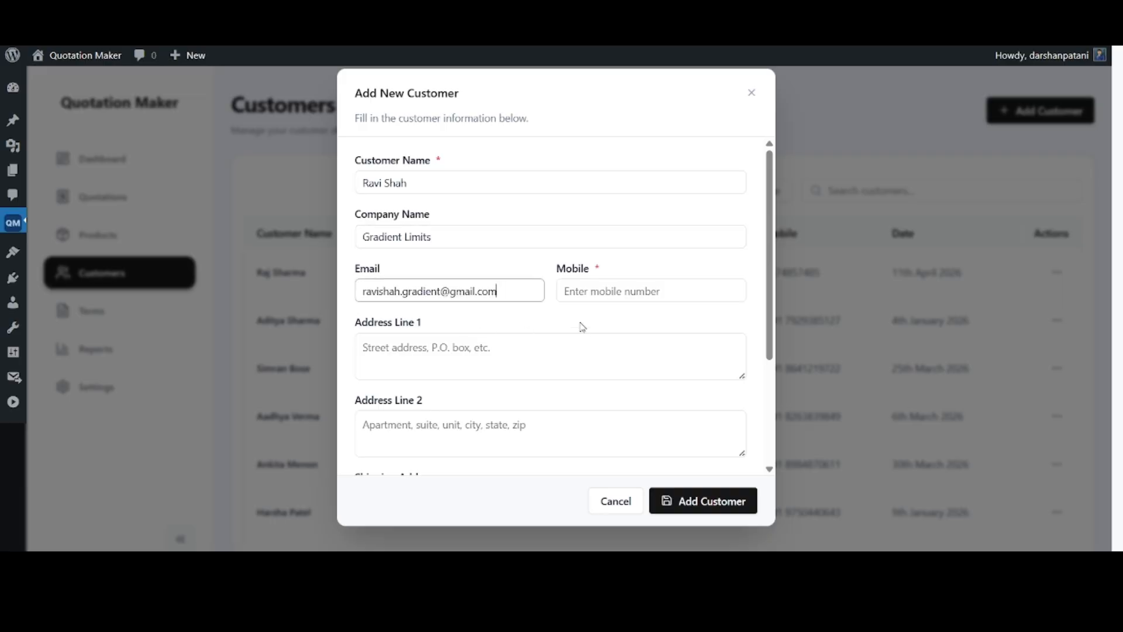
left_click(592, 287)
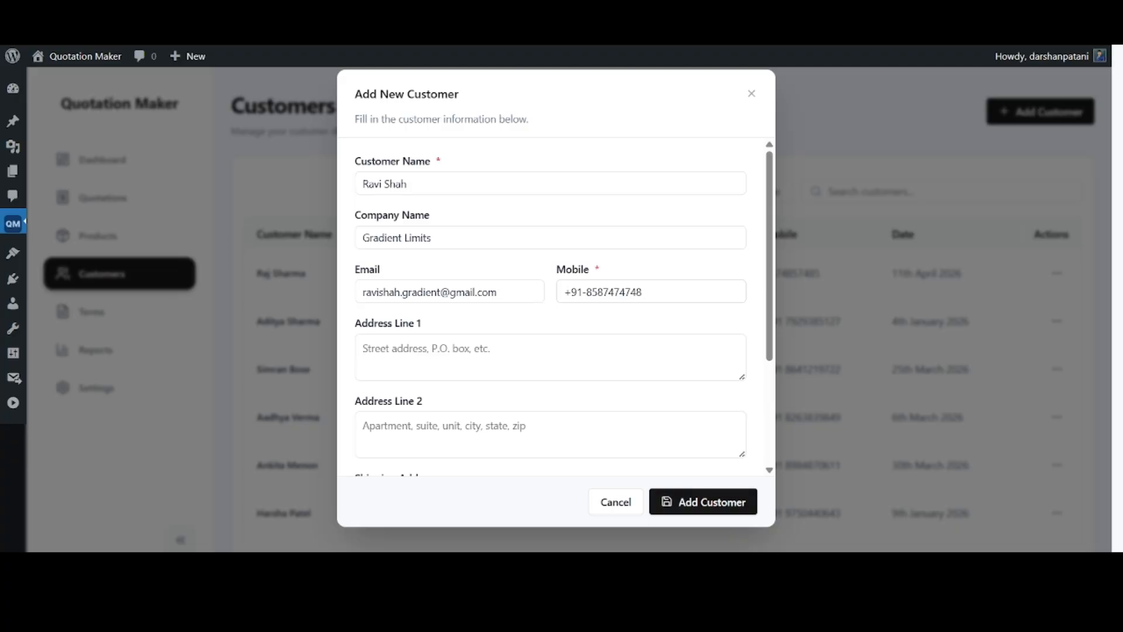
Fill in both address lines of the new customer with the customer's postal address
left_click(374, 351)
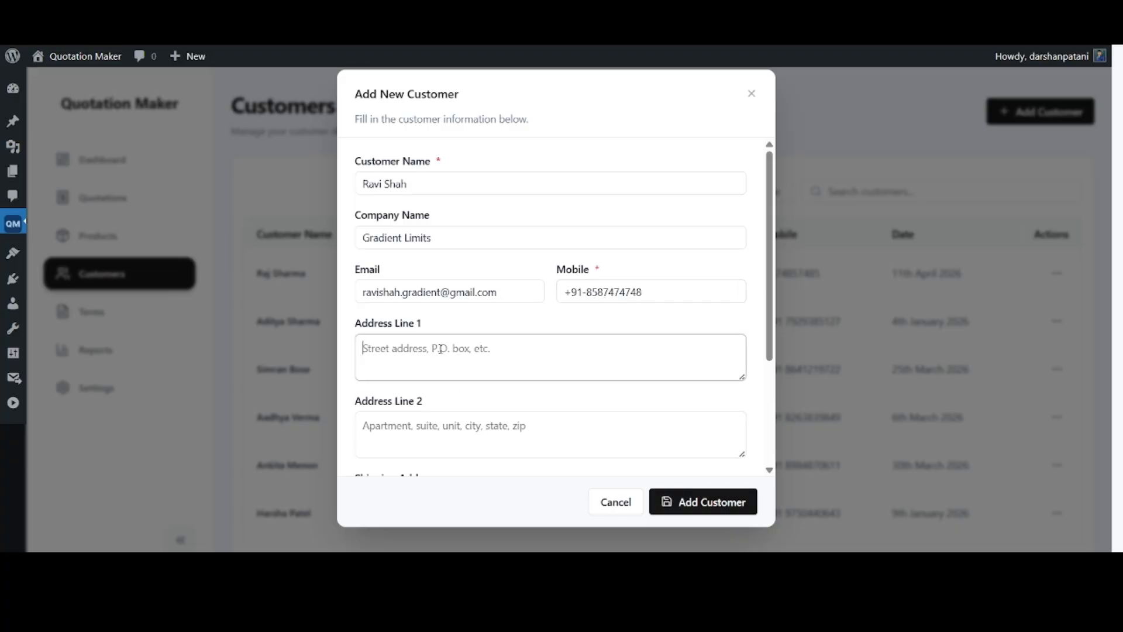
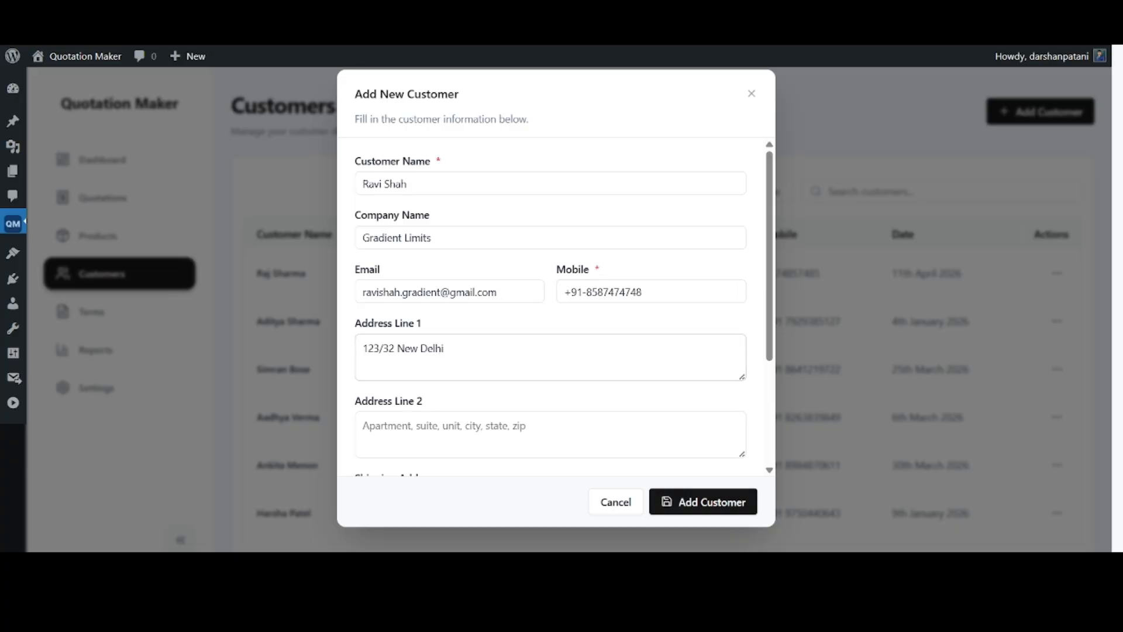
scroll(501, 440, "down", 3)
left_click(454, 305)
type("India - 385857")
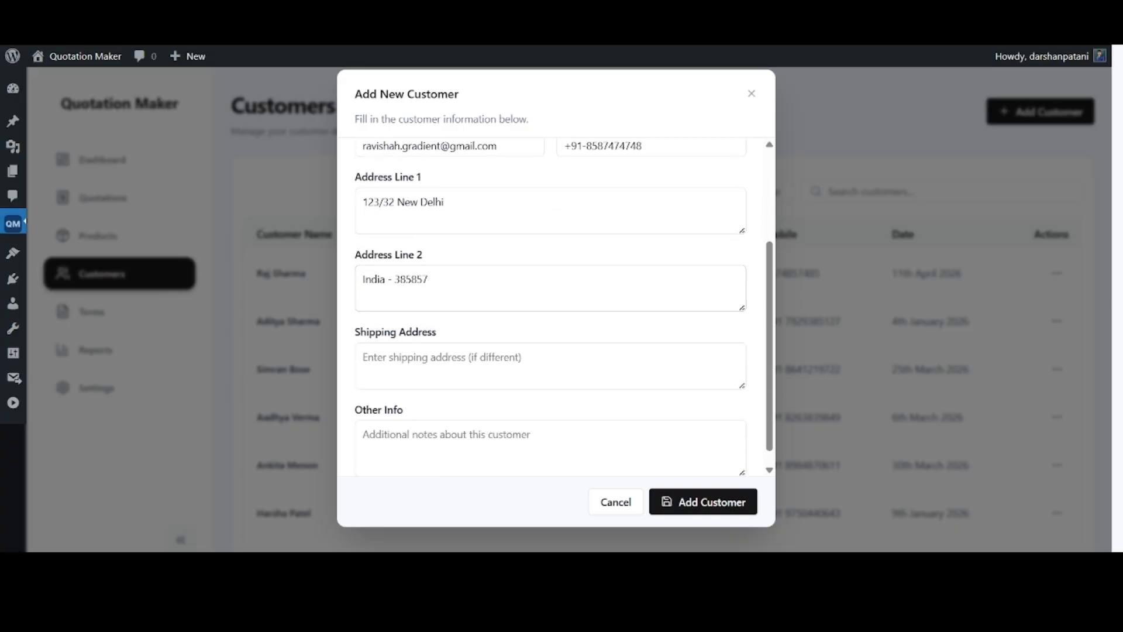
Enter "Provide additional 5% discount" as the customer's other info and add the customer to the directory
scroll(509, 344, "down", 1)
left_click(471, 424)
type("Provide additional 5% discount")
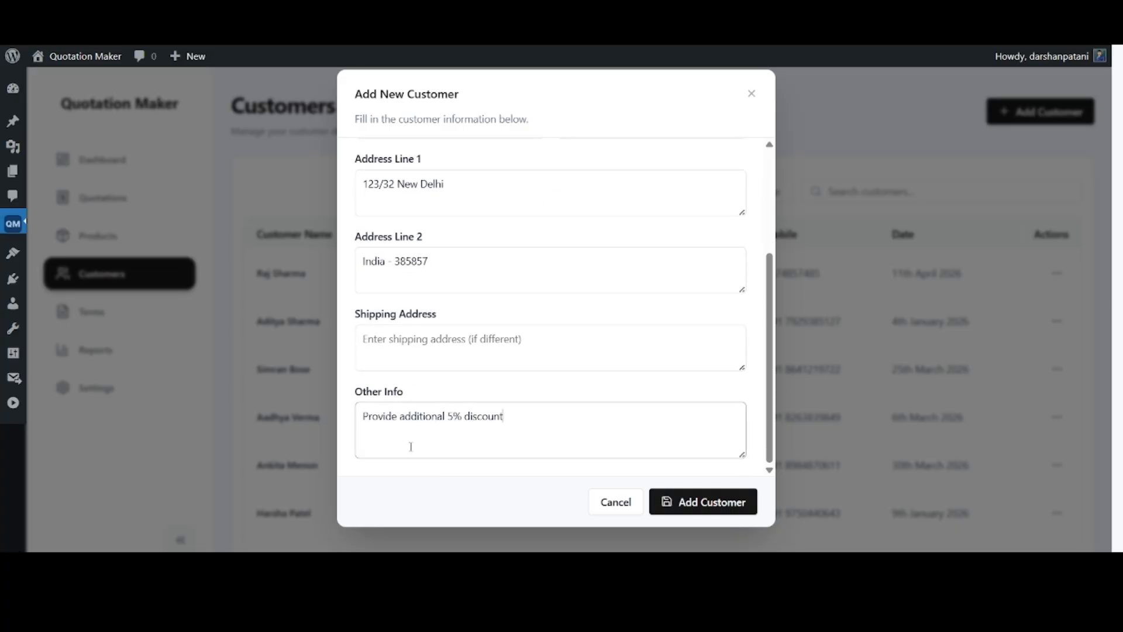
left_click(657, 496)
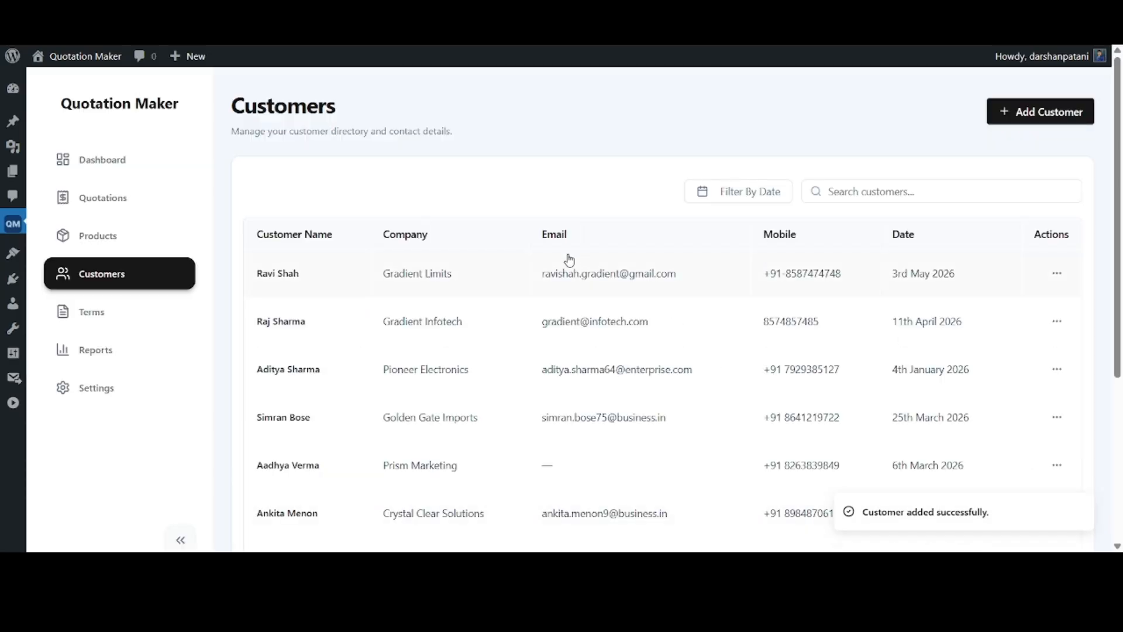
View the full details of the newly added Gradient Limits customer and close them
left_click(1056, 274)
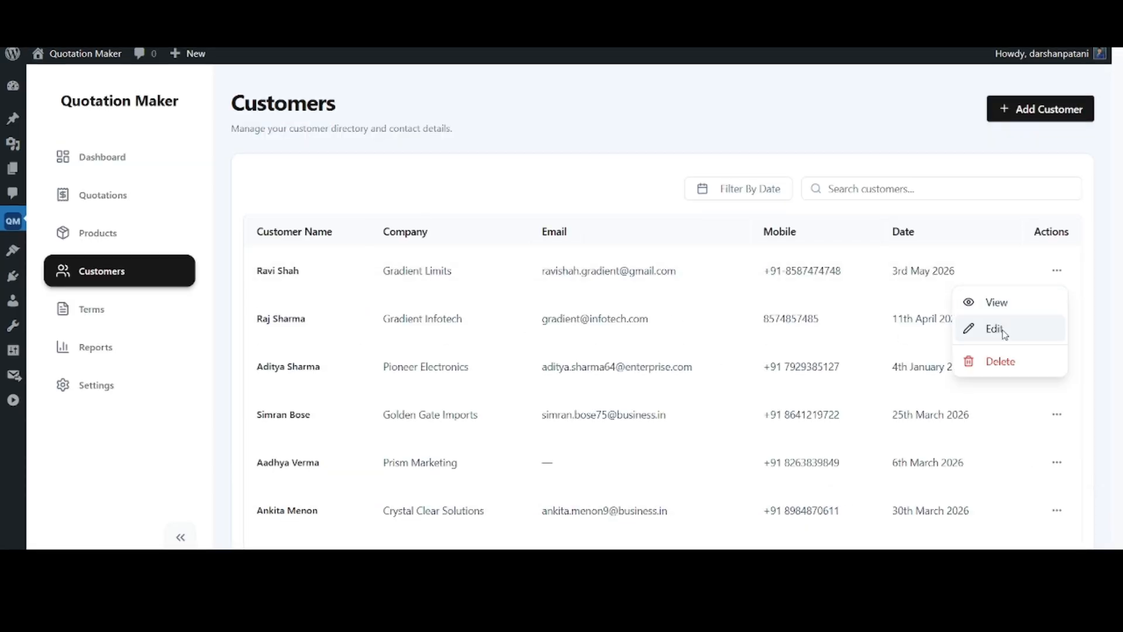
left_click(1003, 305)
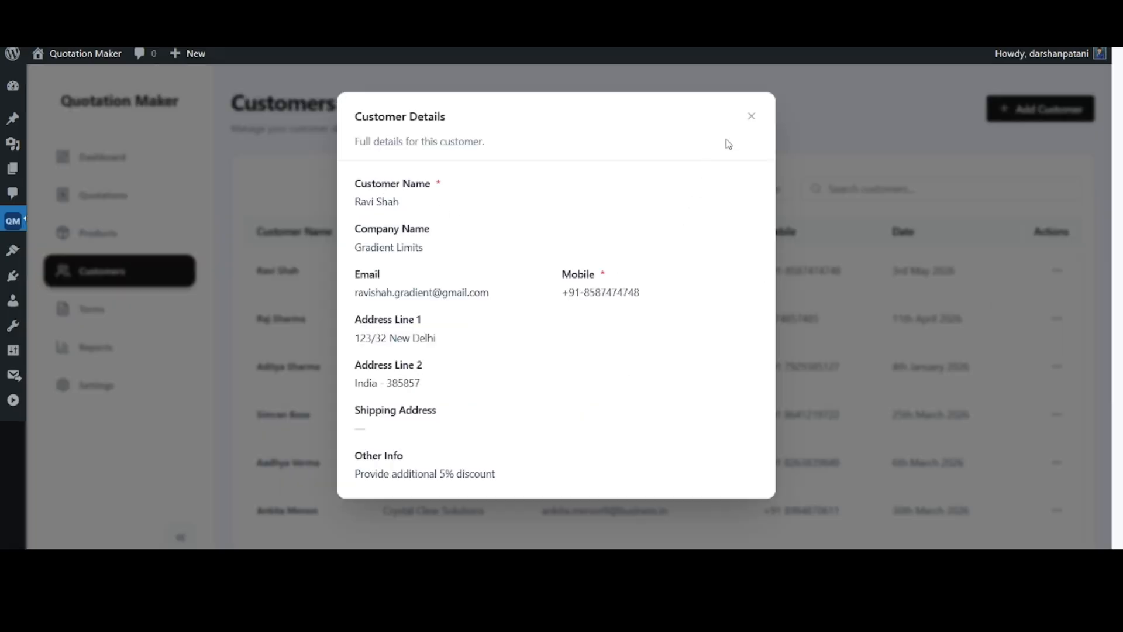
left_click(751, 116)
left_click(1057, 270)
left_click(1018, 326)
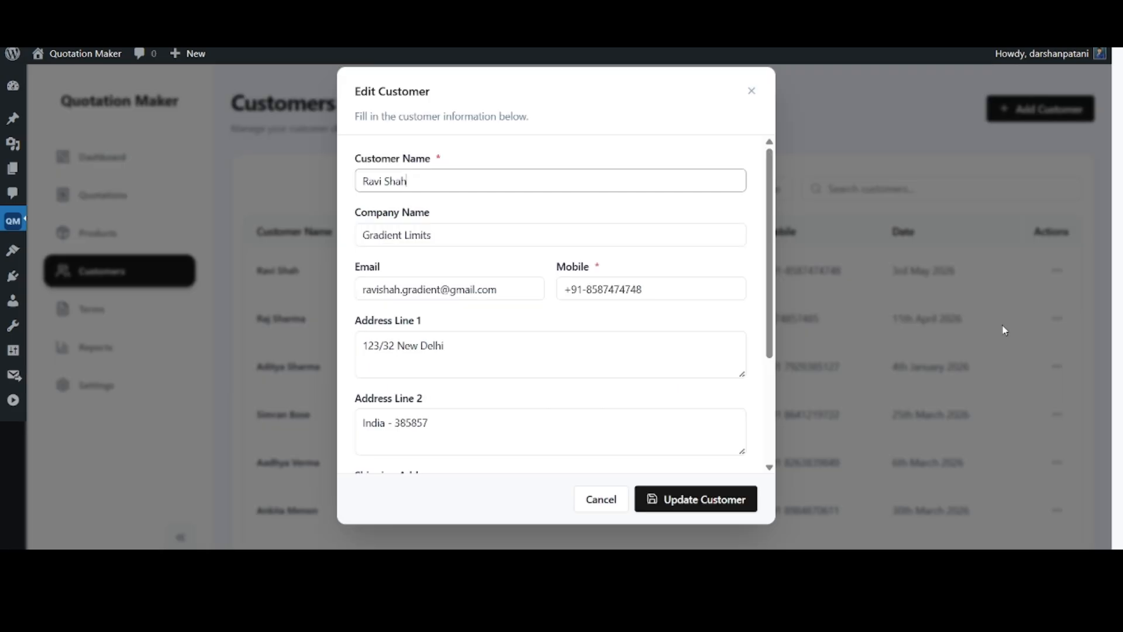
left_click(591, 495)
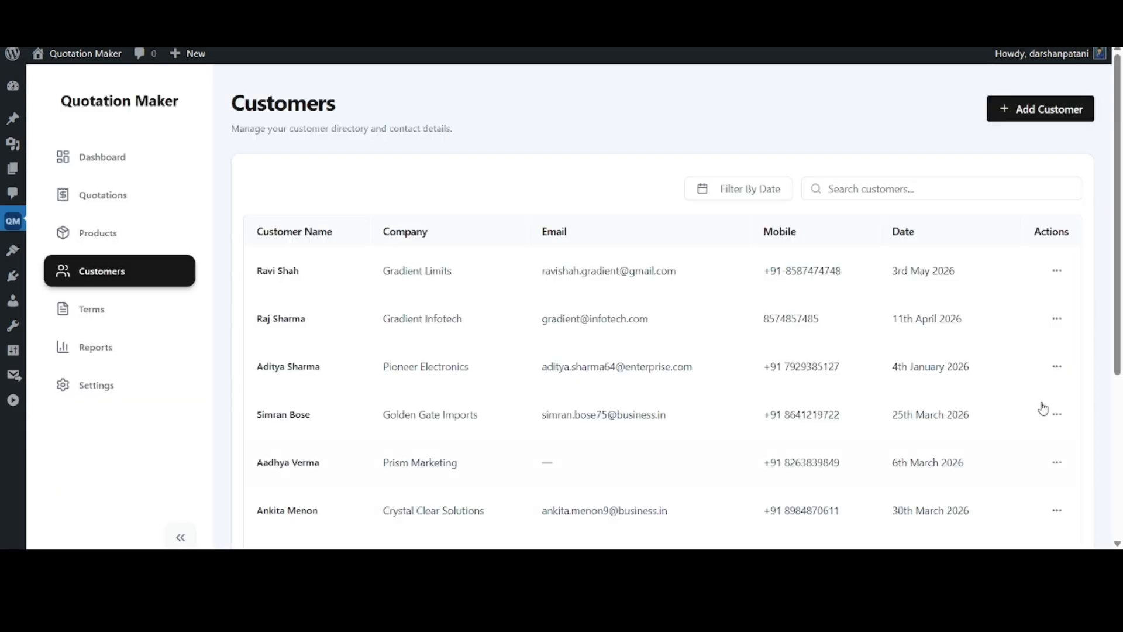
left_click(1058, 271)
left_click(1013, 366)
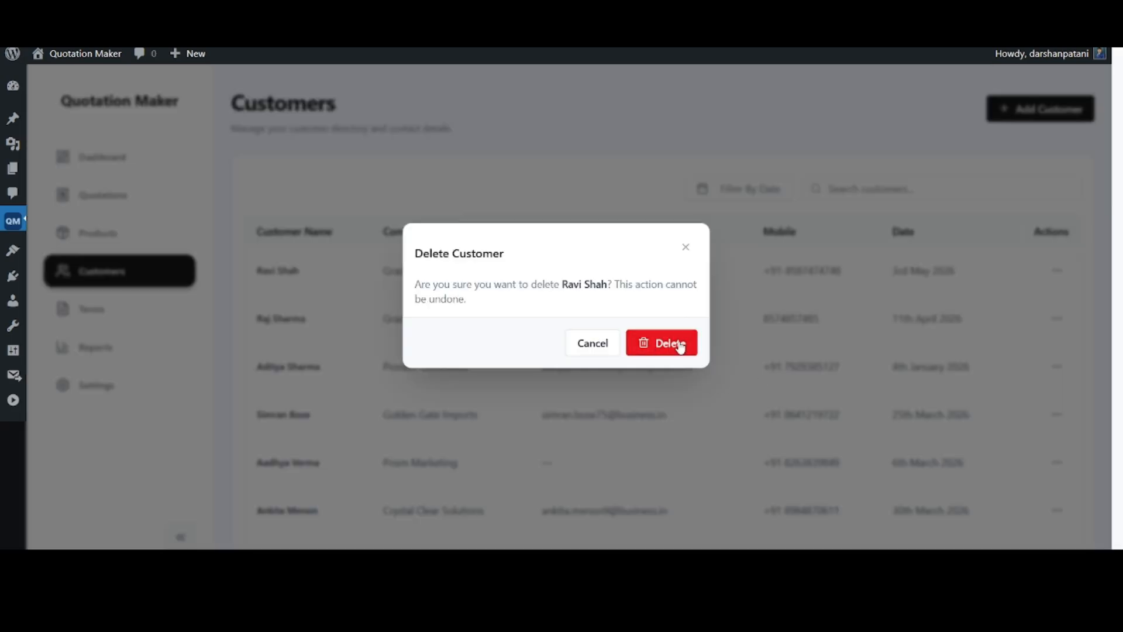
left_click(687, 248)
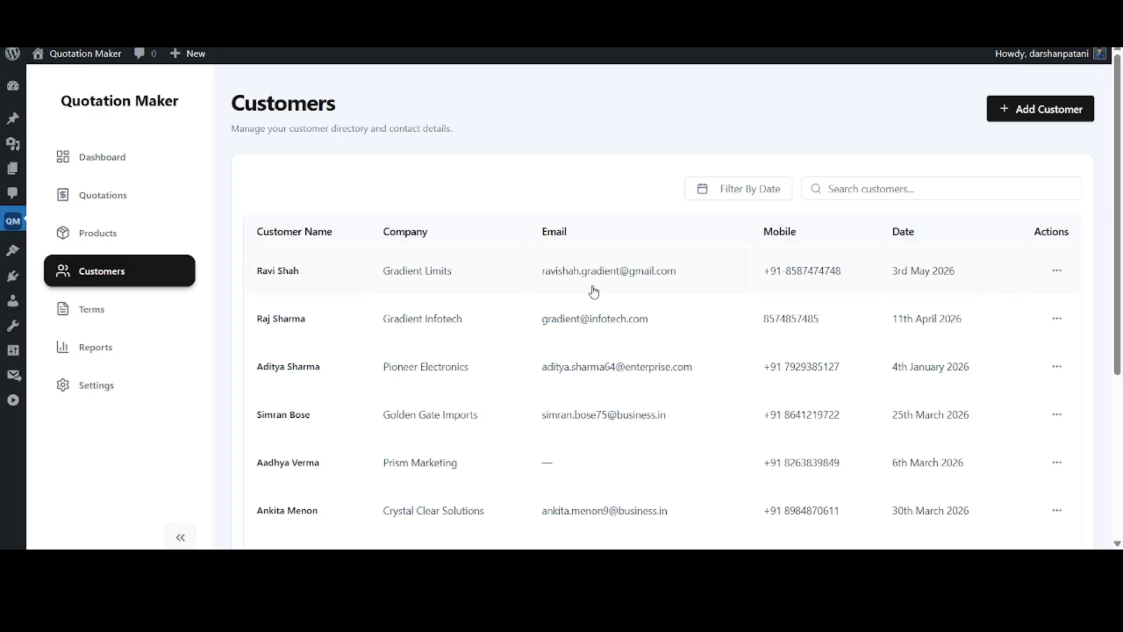
Look through the saved terms and conditions and the form for adding a new term
left_click(143, 307)
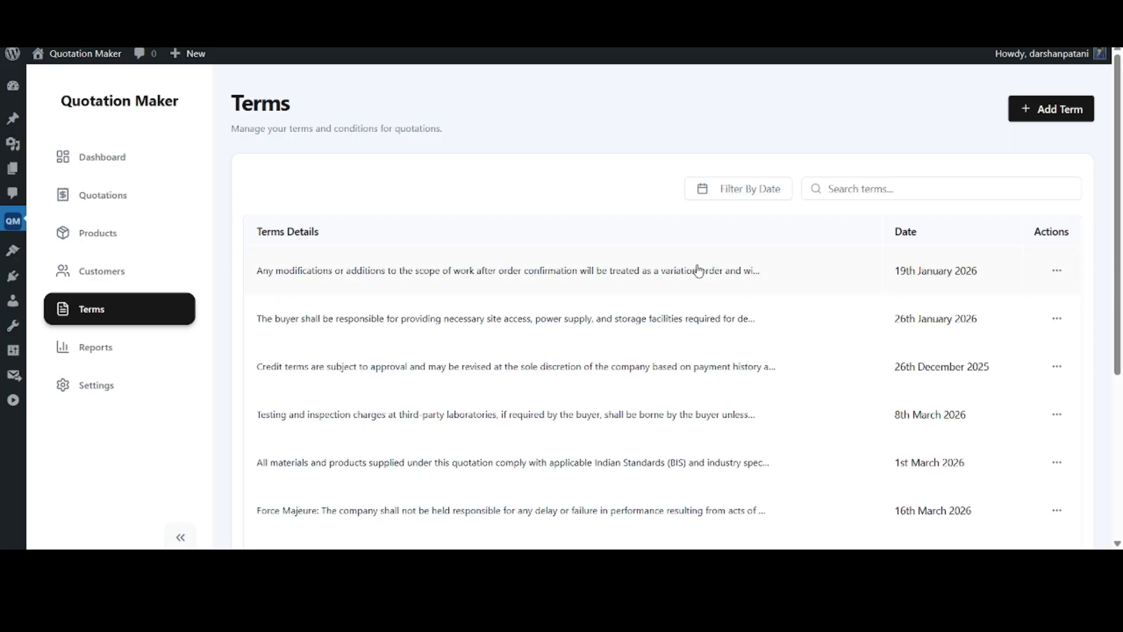
scroll(699, 270, "down", 5)
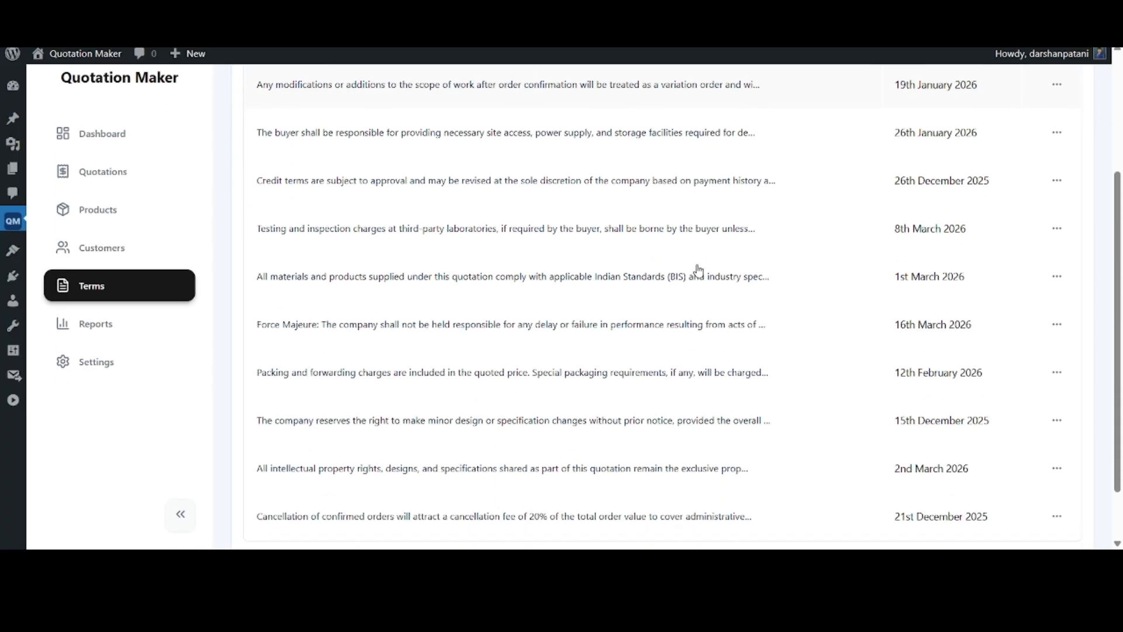
scroll(699, 270, "up", 5)
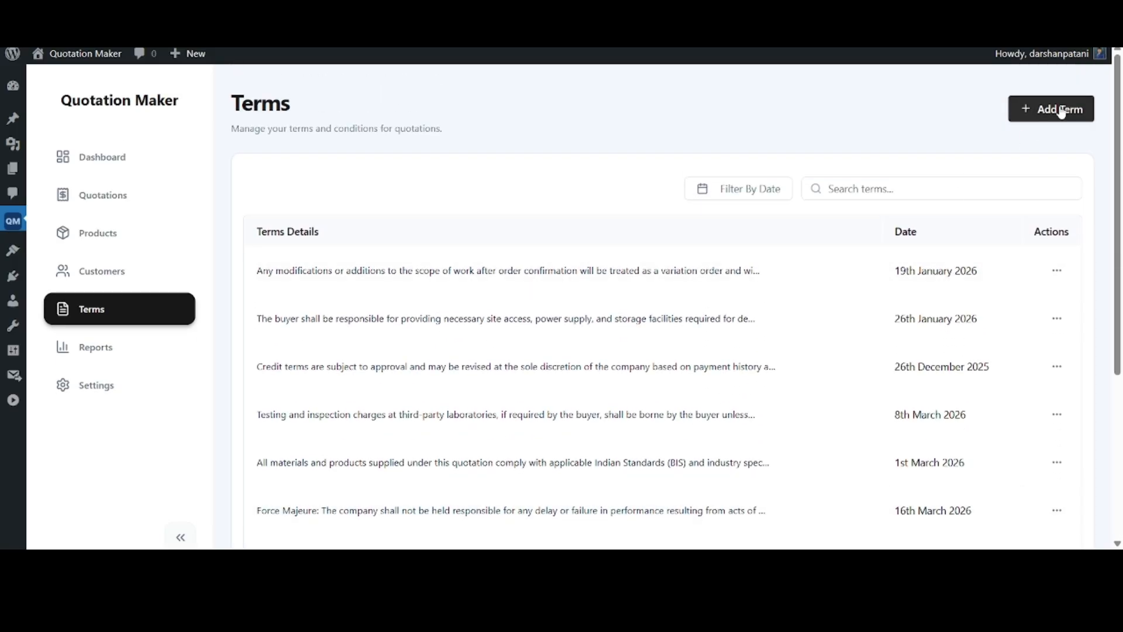
left_click(1019, 112)
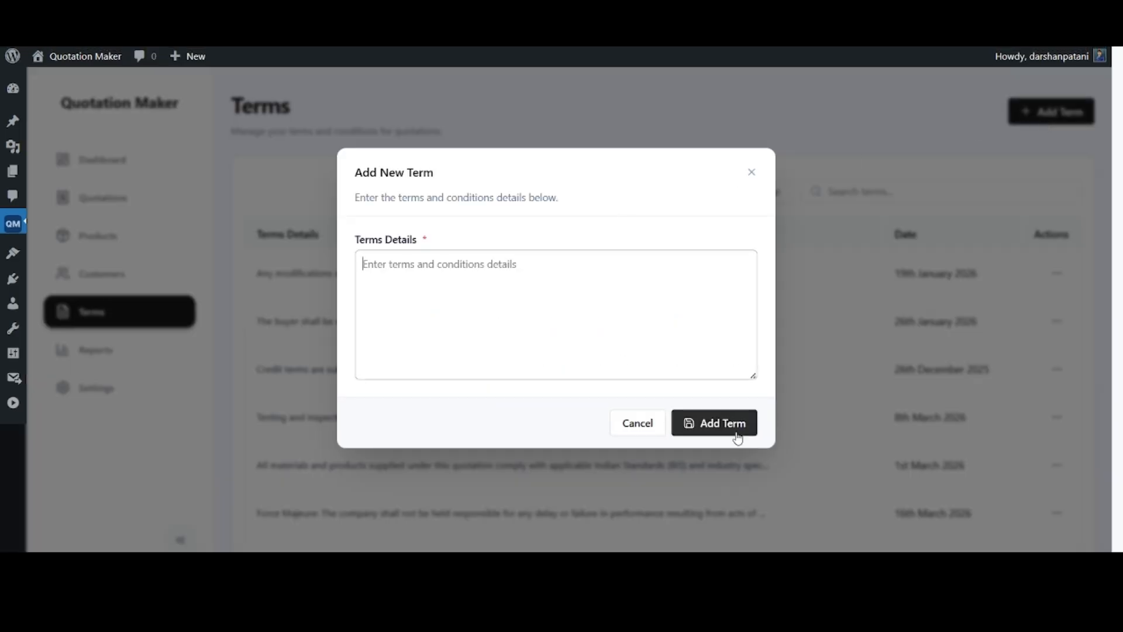
left_click(752, 172)
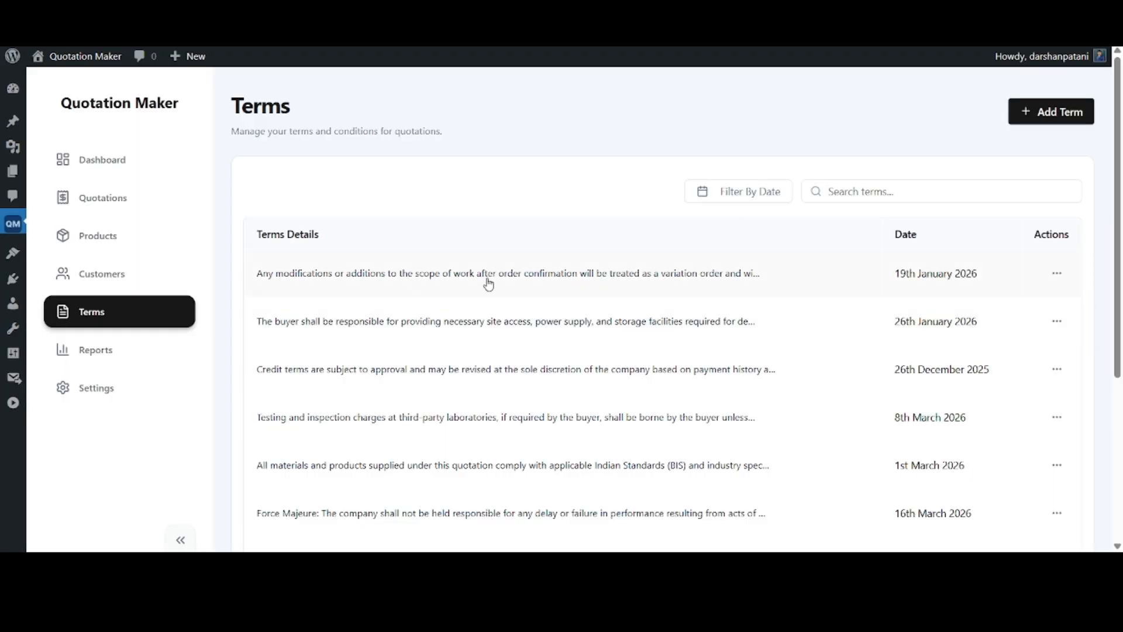
scroll(488, 283, "down", 3)
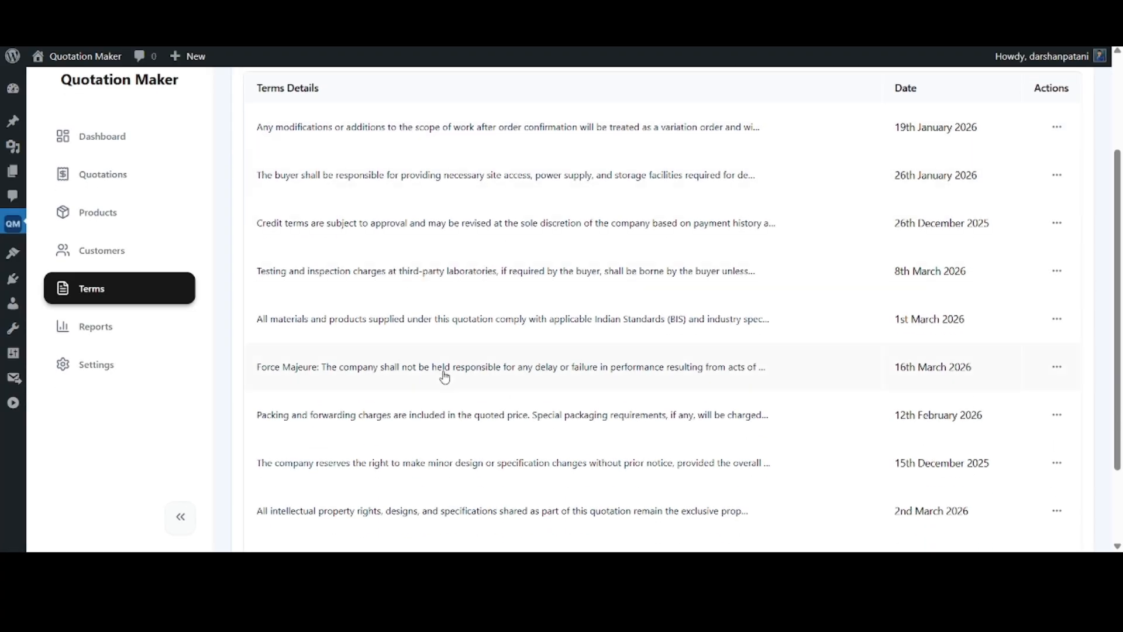
scroll(445, 377, "up", 3)
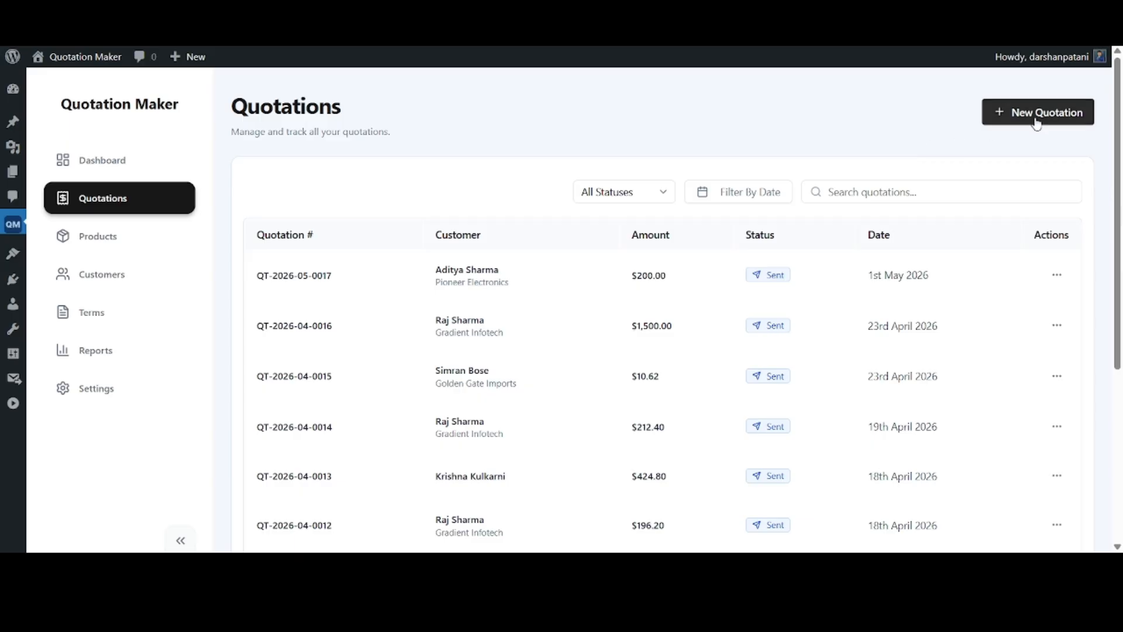
Start a new quotation and bring up the list of existing customers to choose from
left_click(1038, 114)
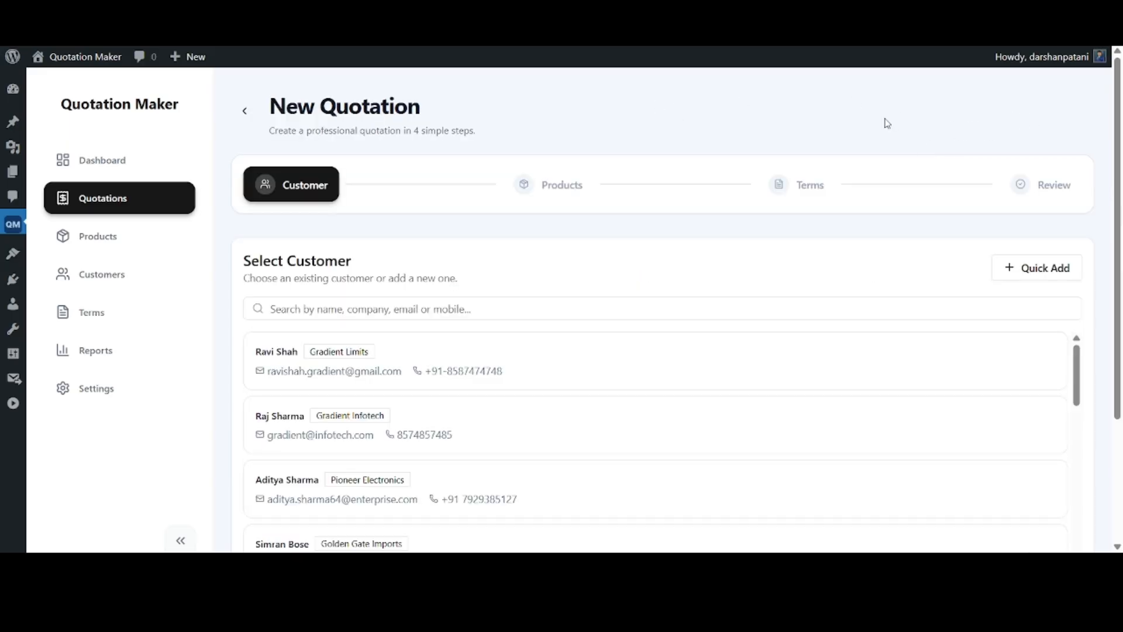
scroll(887, 123, "down", 2)
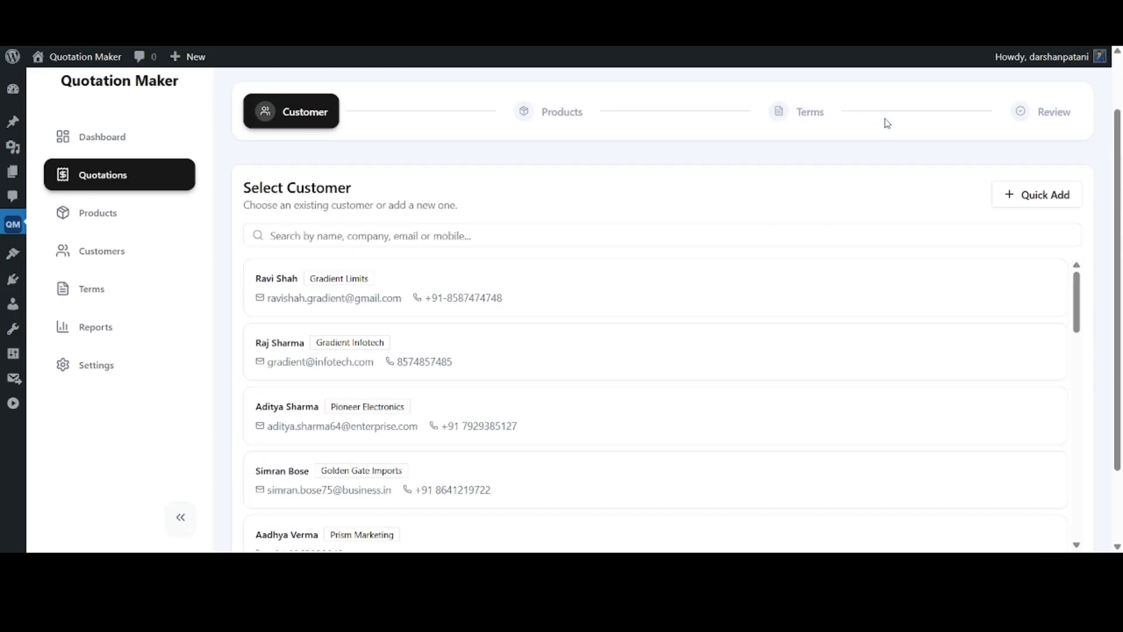
scroll(887, 123, "down", 1)
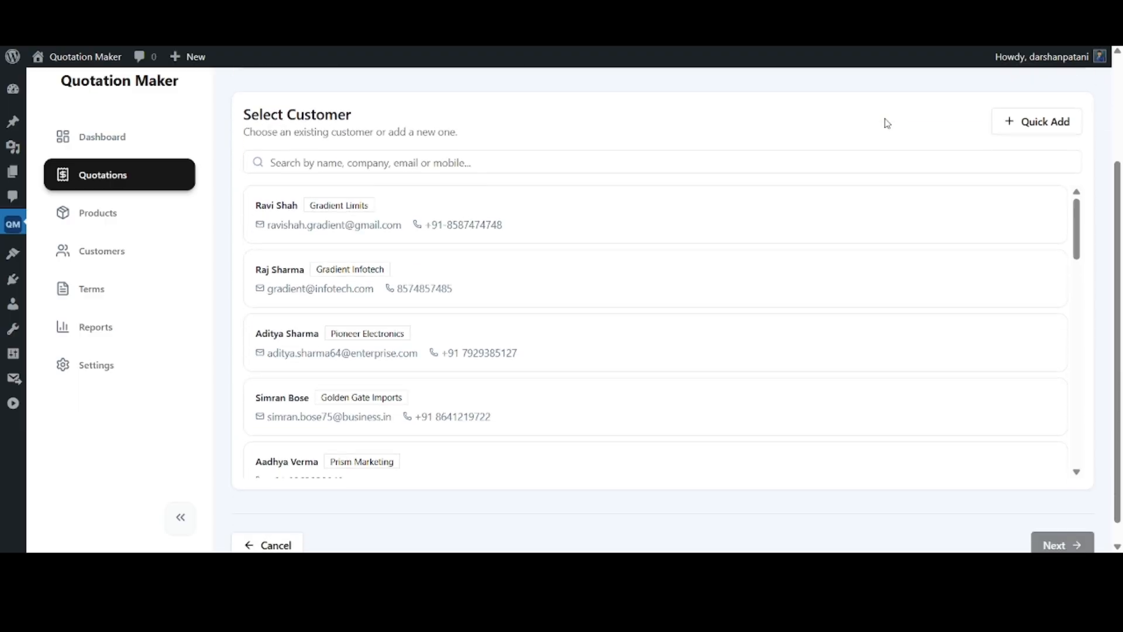
Search the quotation's customer list by the Gradient Limits customer's first name, and clear the search
left_click(443, 162)
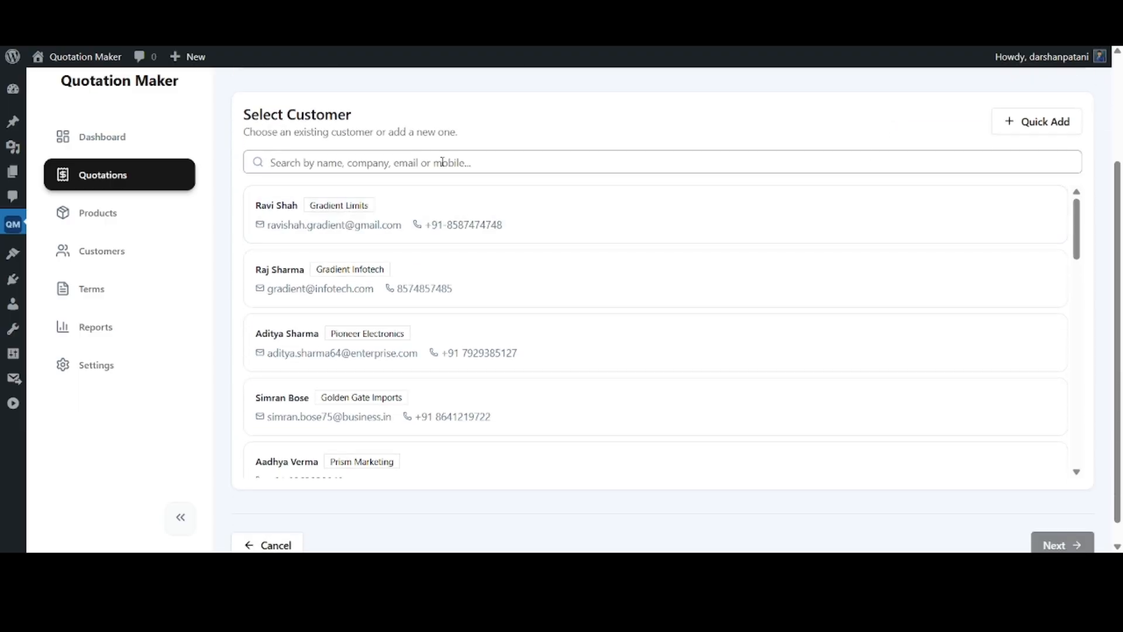
type("Ravi")
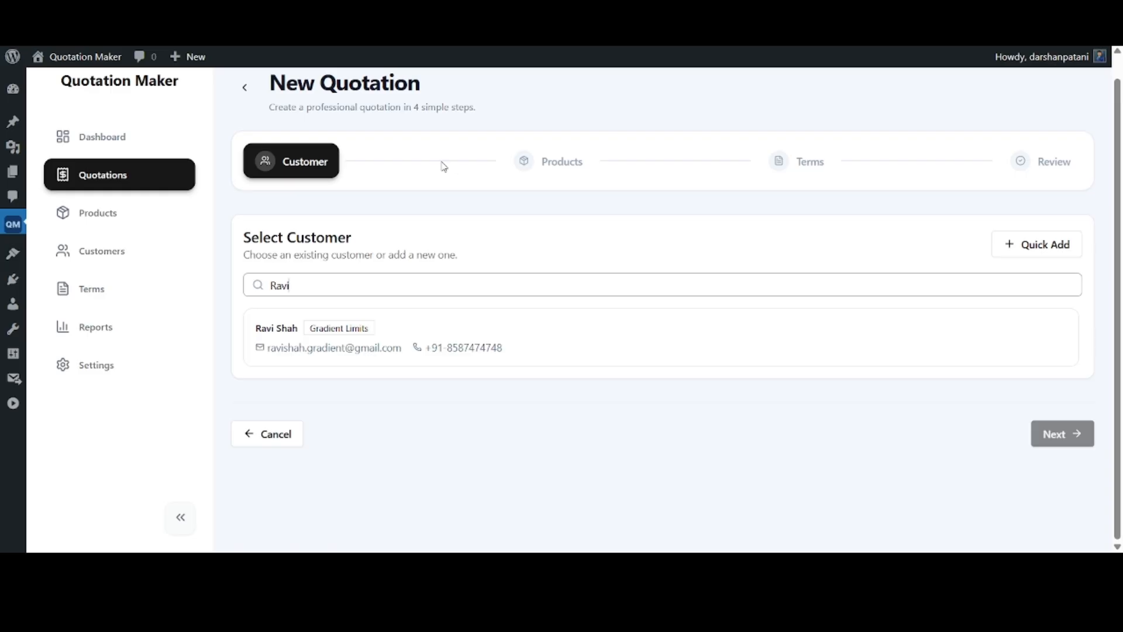
key("ctrl+a")
key("BackSpace")
scroll(443, 162, "down", 2)
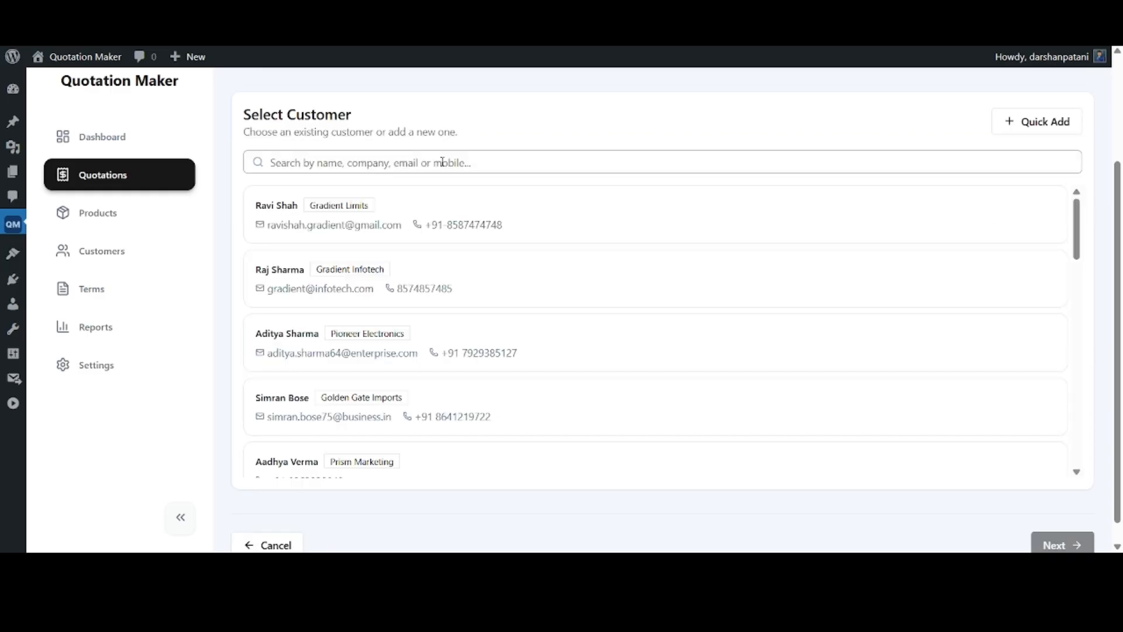
Select the Gradient Limits customer for the quotation and check the selected customer's details
left_click(404, 207)
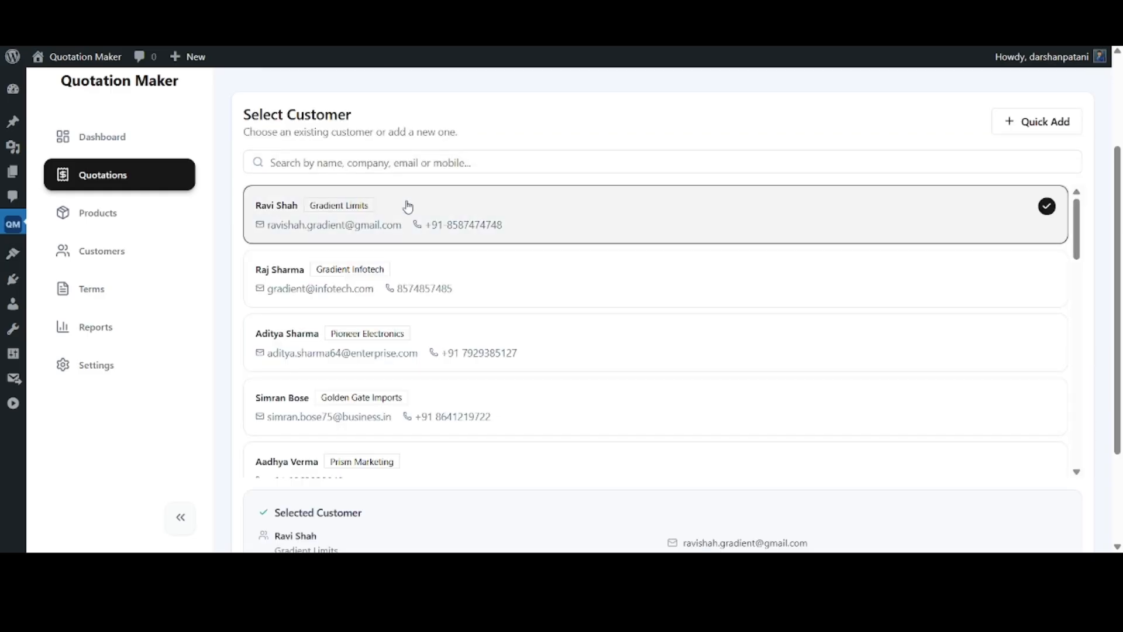
scroll(1096, 358, "down", 2)
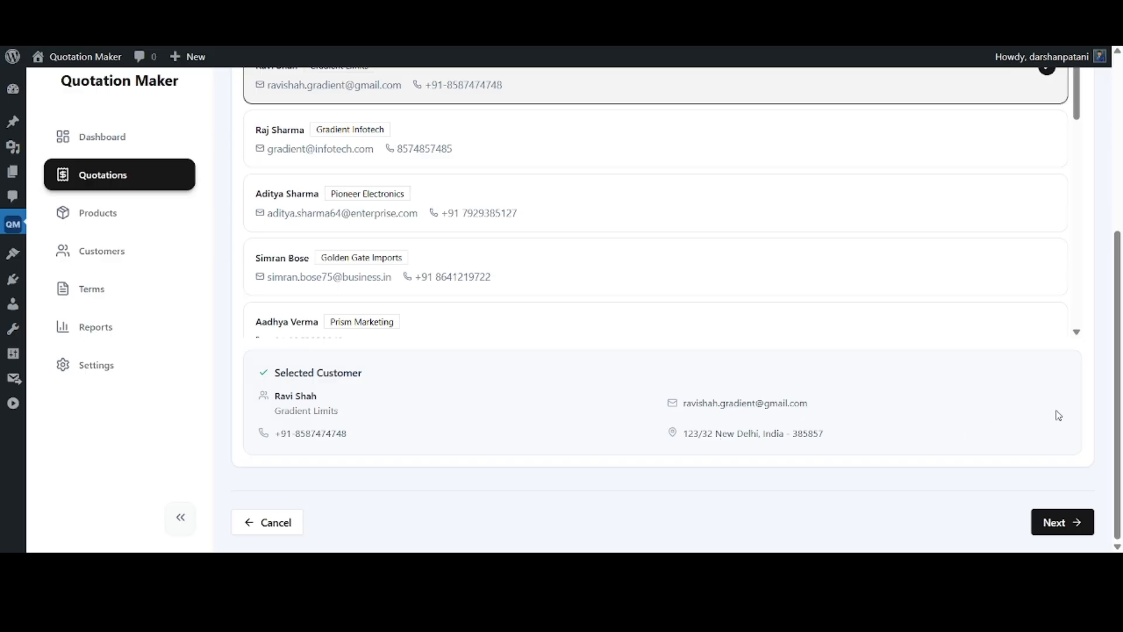
scroll(1104, 401, "up", 2)
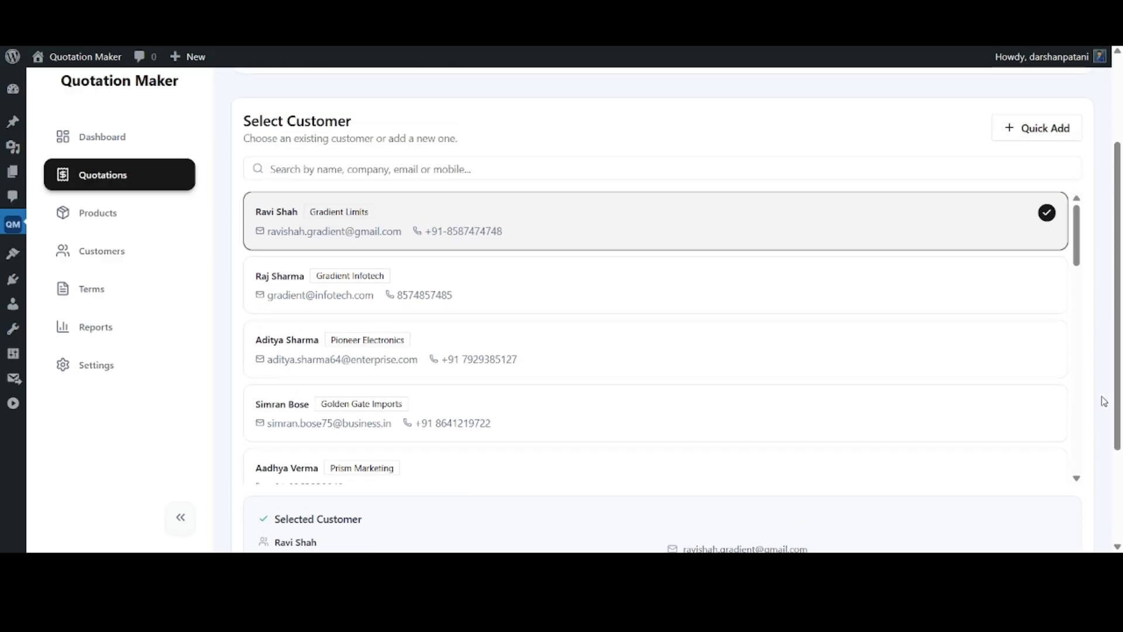
View the quick-add form for a new customer and close it without adding anyone
left_click(1049, 134)
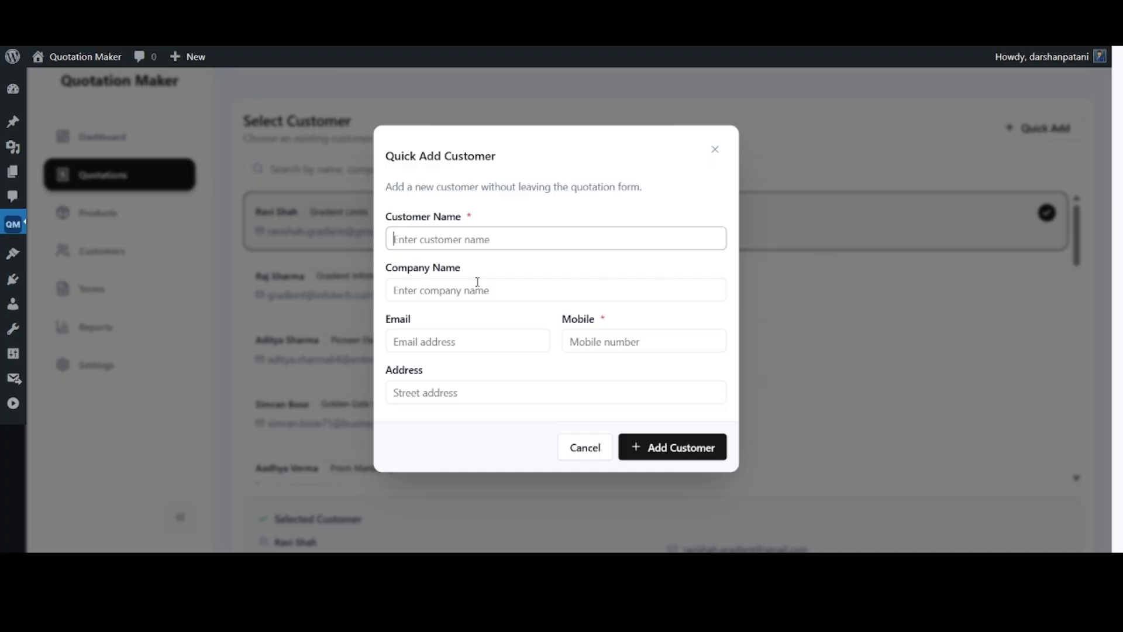
left_click(582, 450)
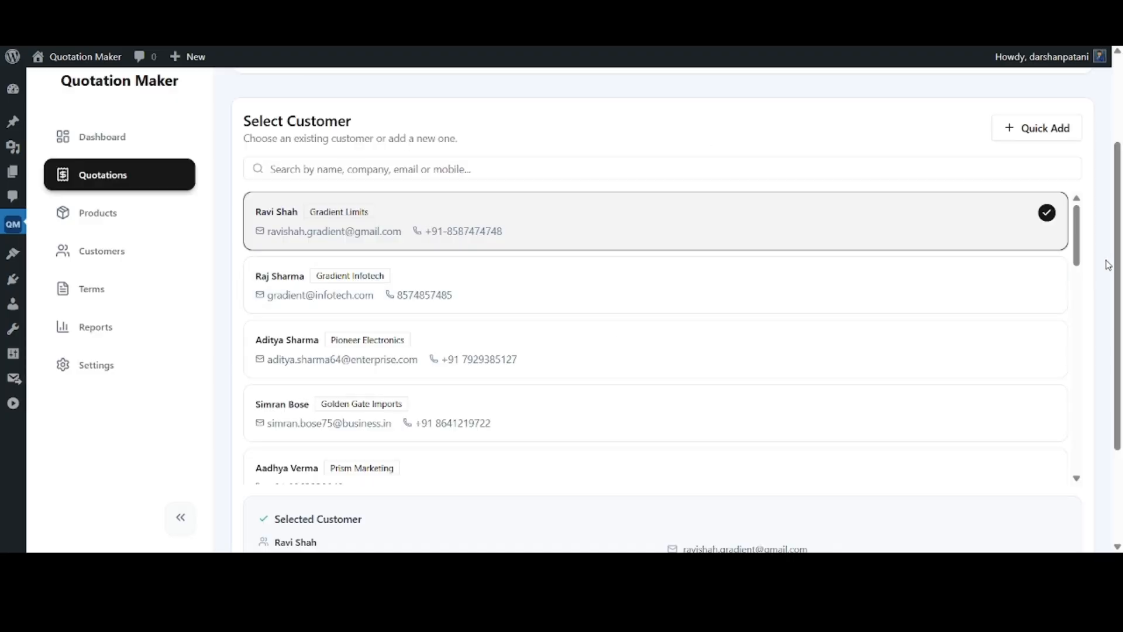
Continue to the quotation's products and add Loadcell as a line item
scroll(1108, 265, "down", 3)
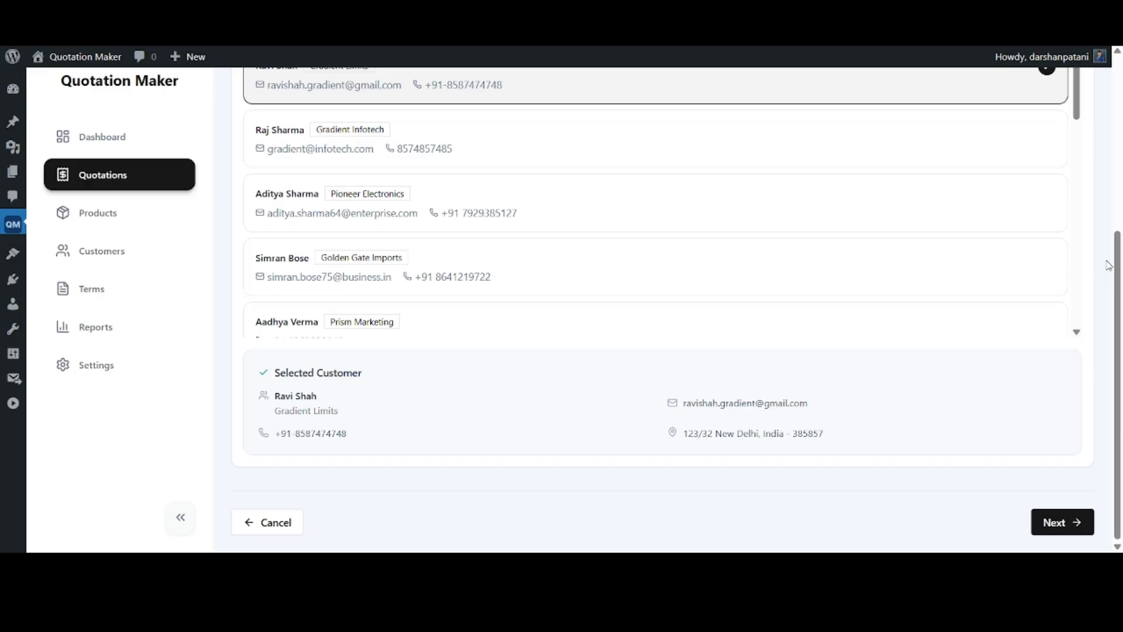
left_click(1059, 523)
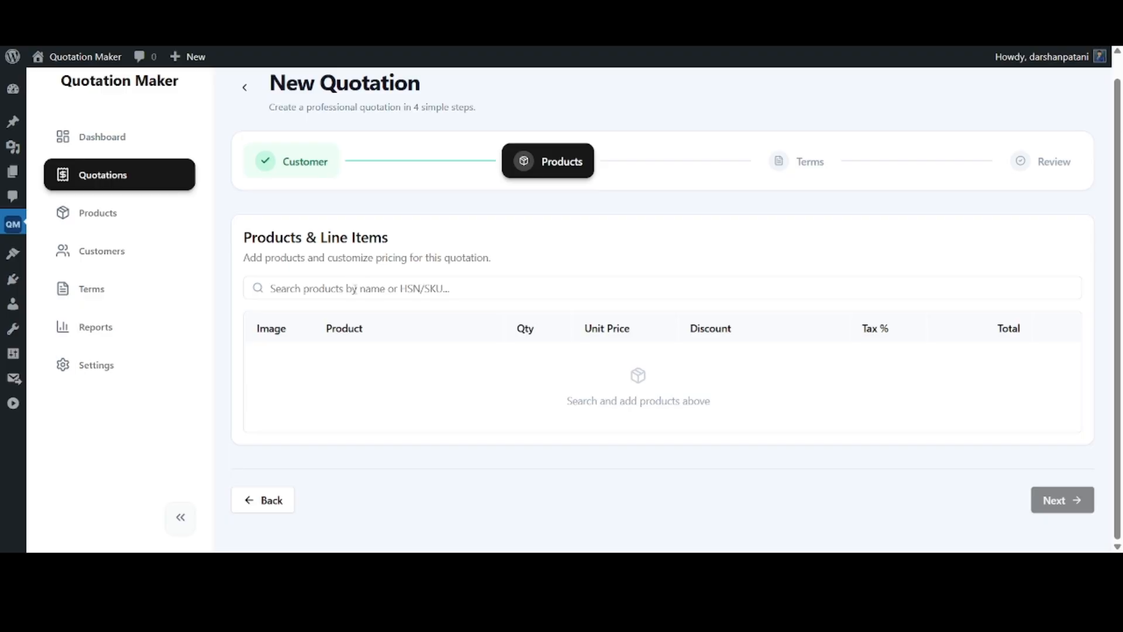
left_click(354, 289)
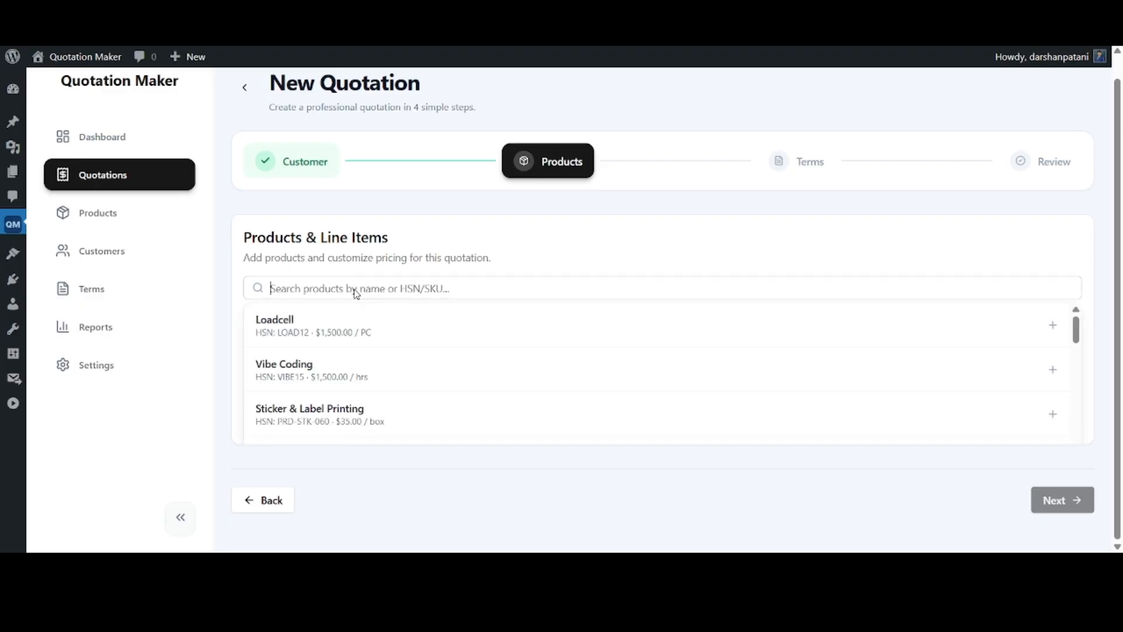
left_click(304, 335)
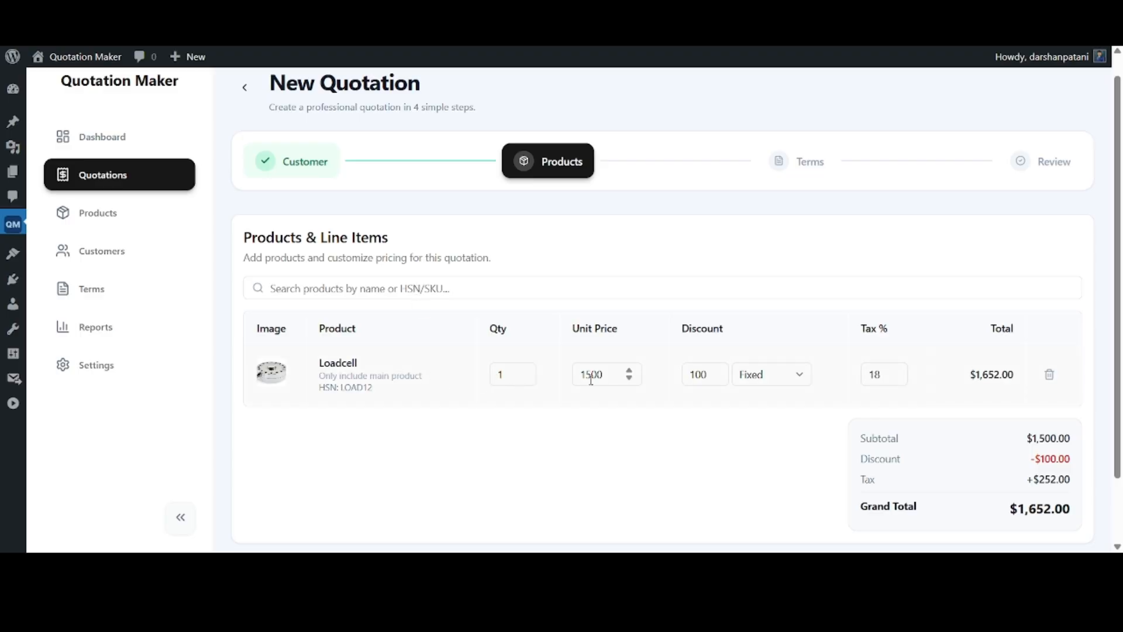
Inspect the Loadcell line's unit price, discount type options and tax rate fields, keeping the discount type as Fixed
scroll(813, 424, "down", 3)
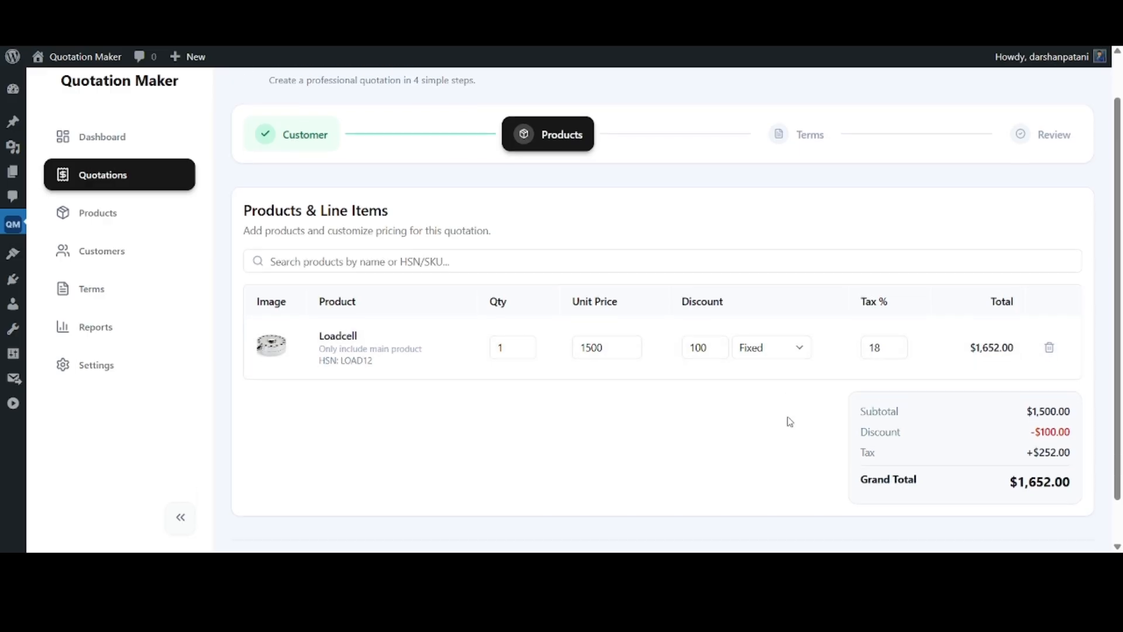
left_click(597, 299)
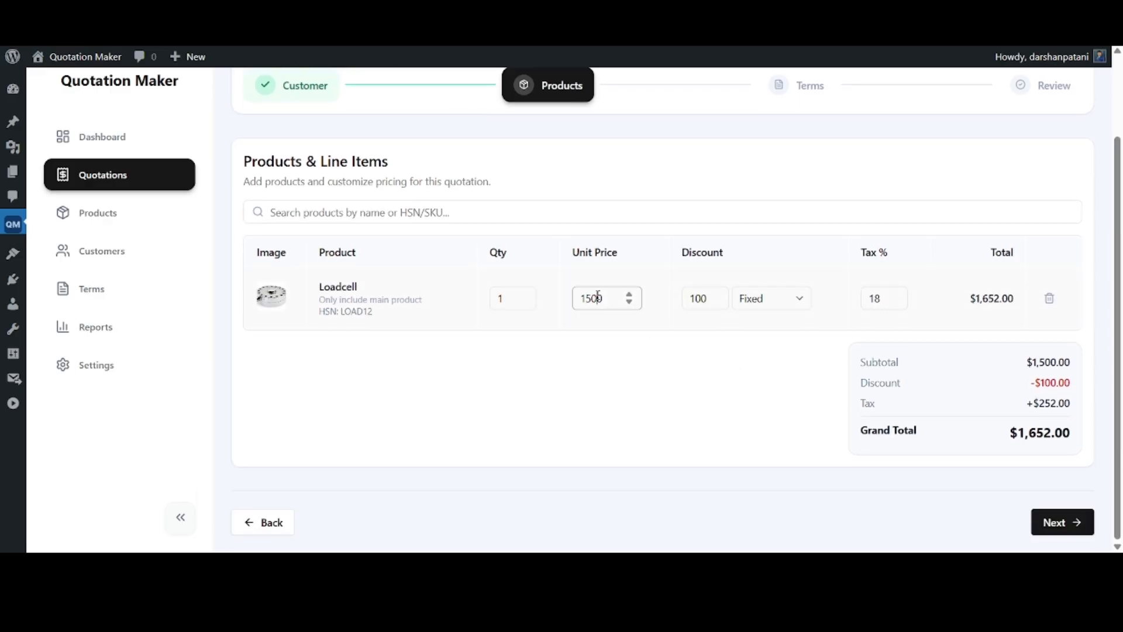
double_click(612, 301)
left_click(611, 300)
left_click(778, 303)
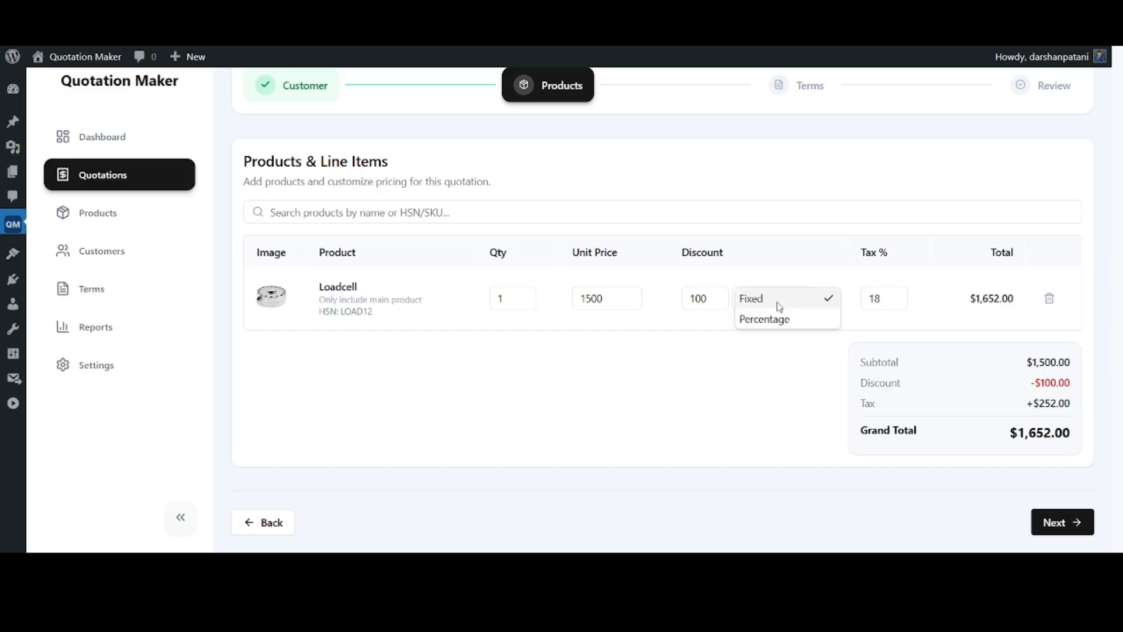
left_click(780, 303)
left_click(880, 300)
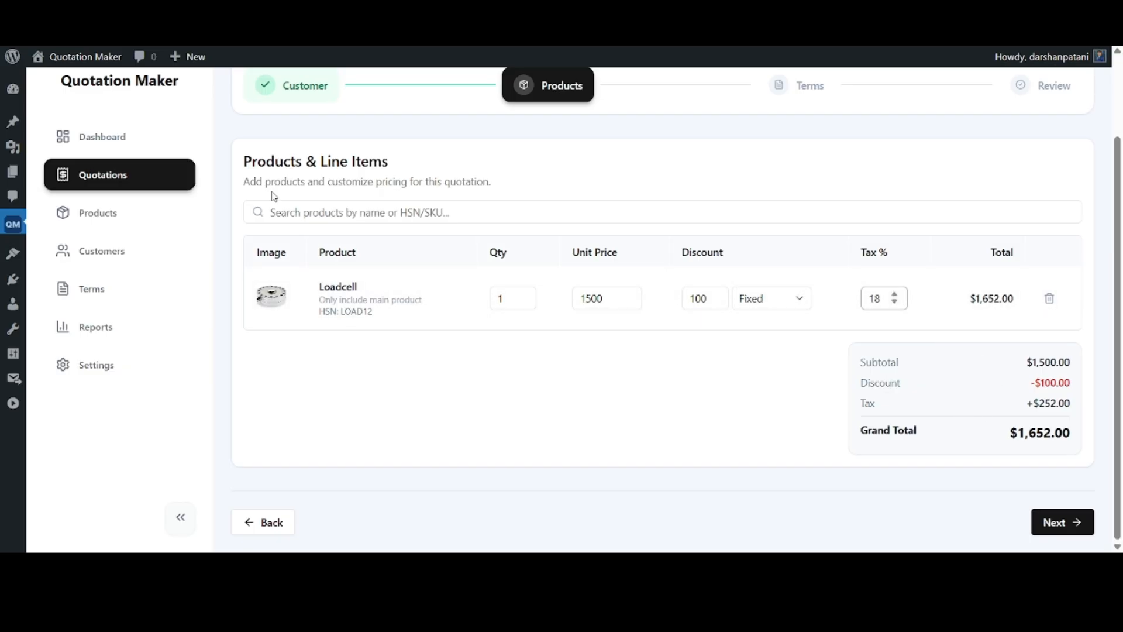
Add the Vibe Coding product to the quotation and continue to the terms and additional options
left_click(319, 211)
left_click(311, 293)
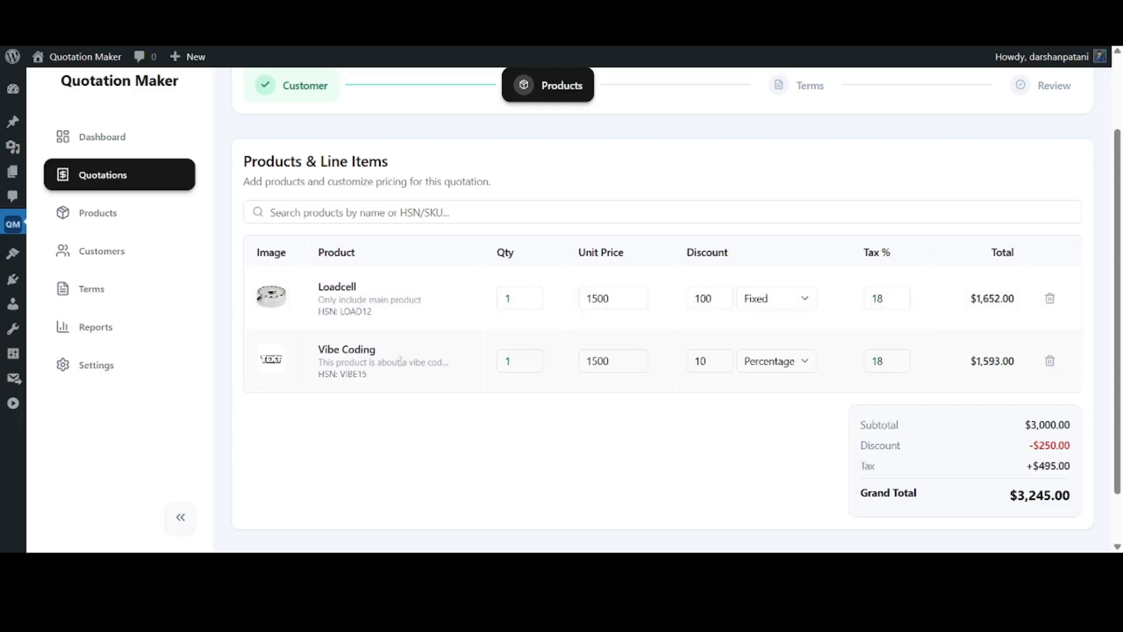
scroll(1029, 387, "down", 2)
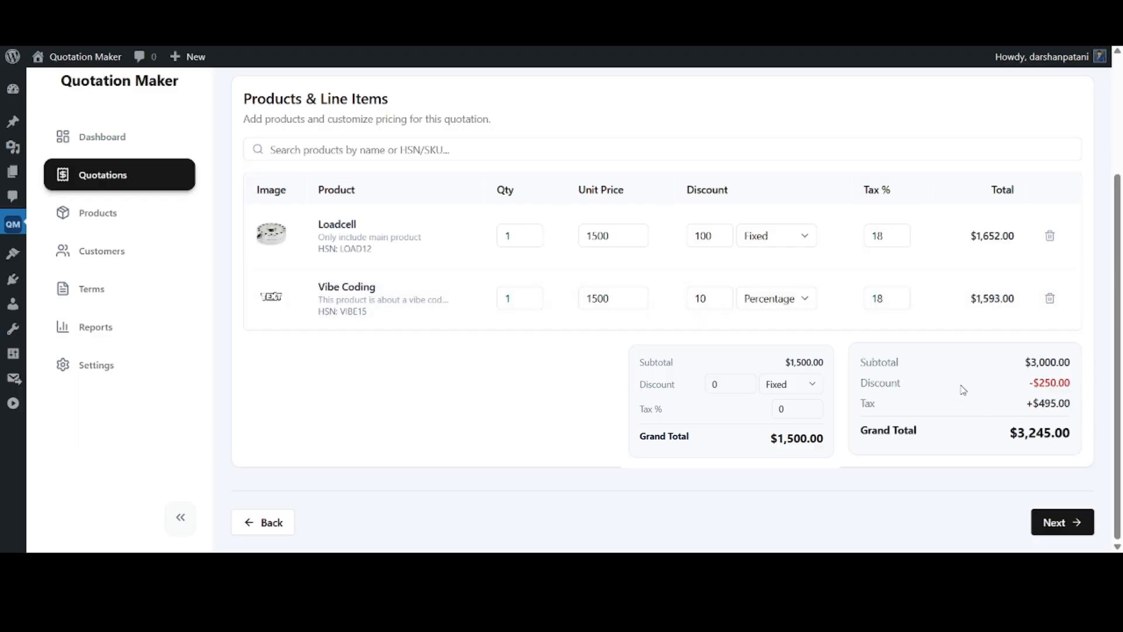
left_click(1047, 523)
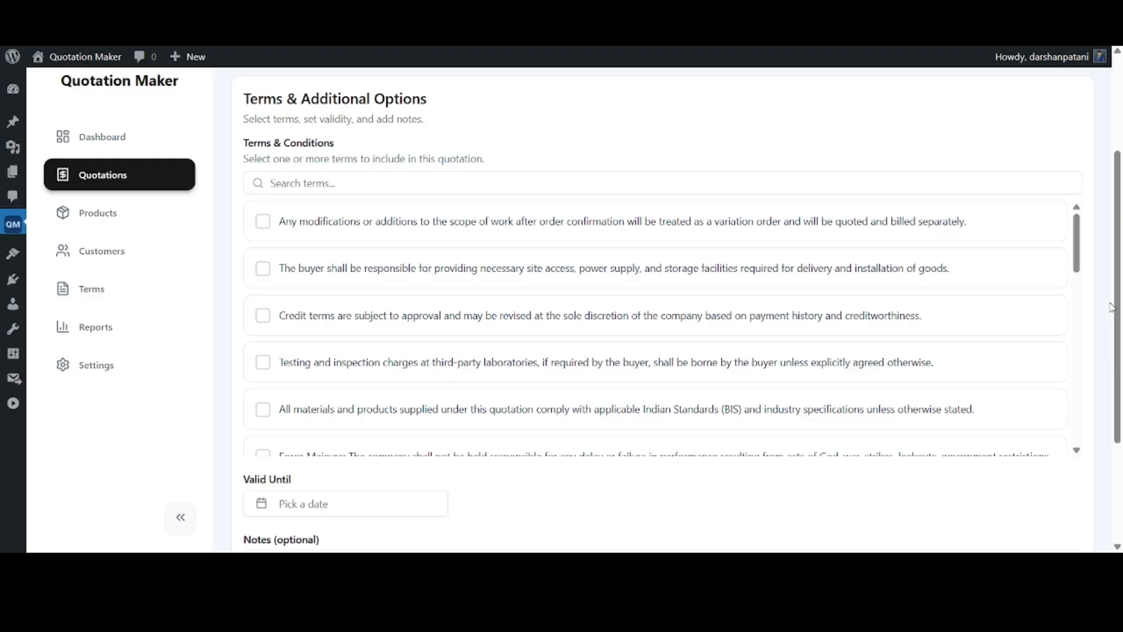
Include the term on modifications or additions to the scope of work, trying and deselecting the two terms below it
left_click(372, 228)
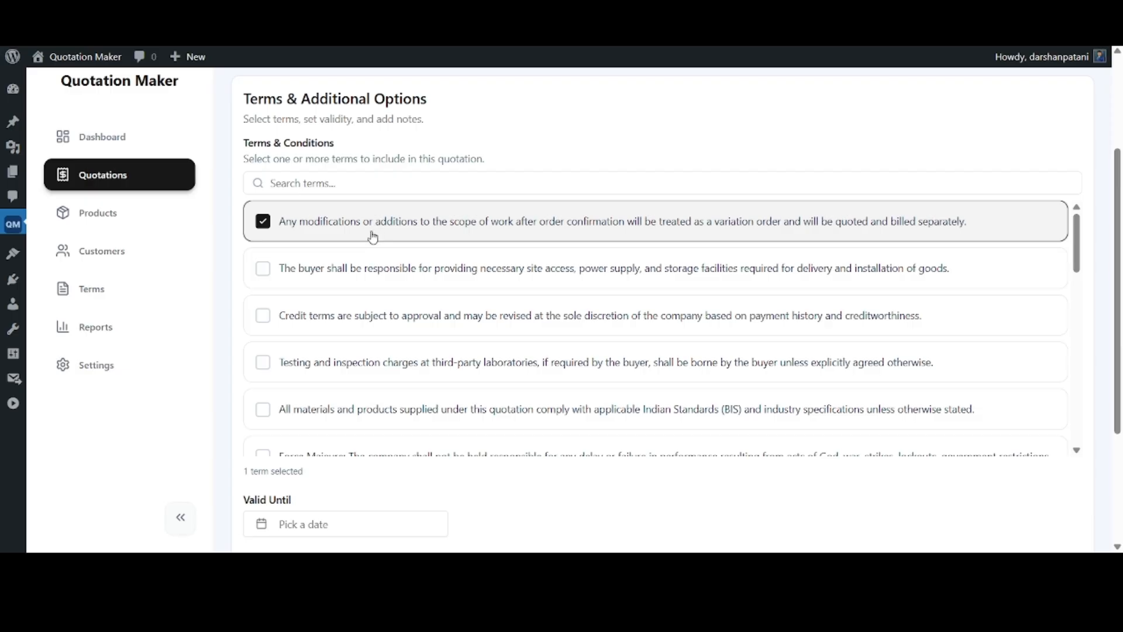
left_click(371, 267)
left_click(353, 314)
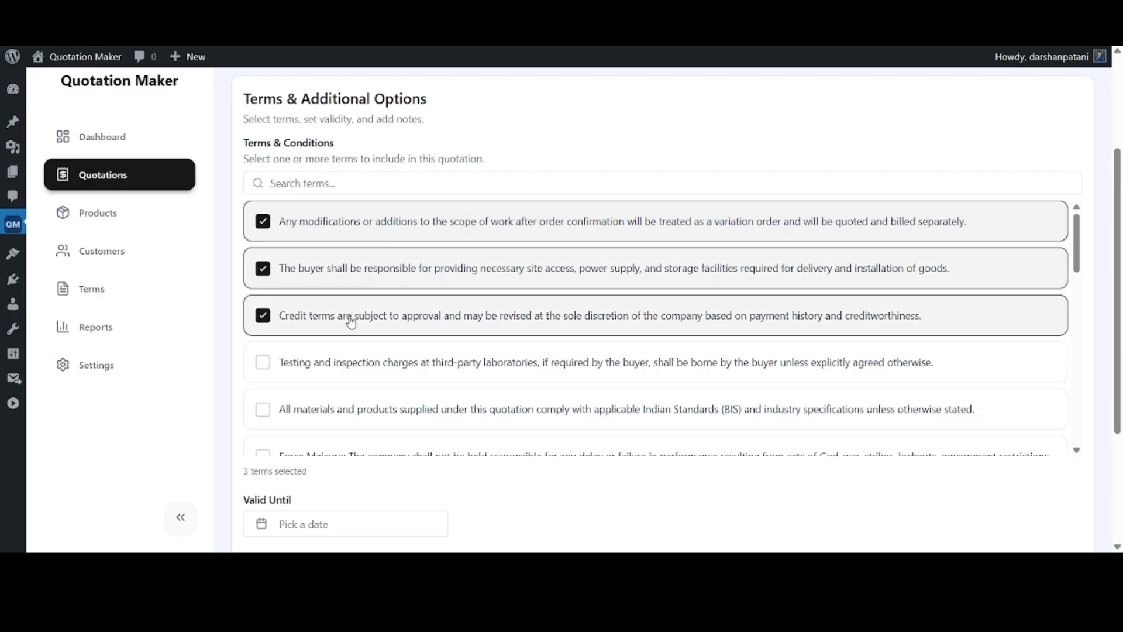
left_click(351, 322)
left_click(359, 268)
Set the quotation's validity date to 5th May 2026, leave the notes empty and continue to the review
scroll(373, 438, "down", 5)
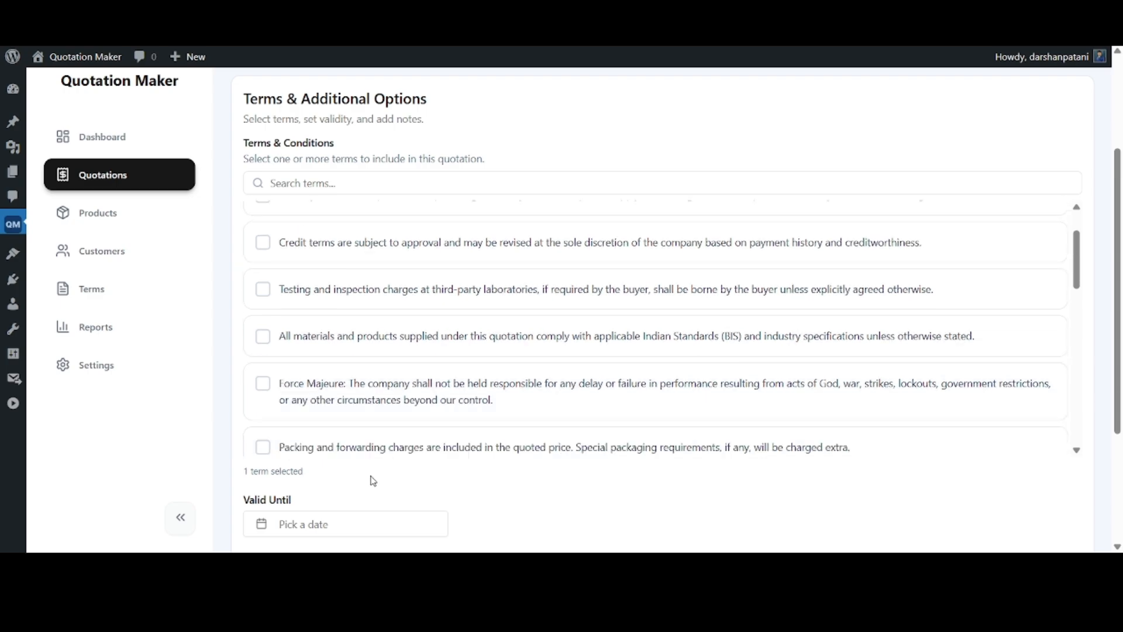
left_click(349, 338)
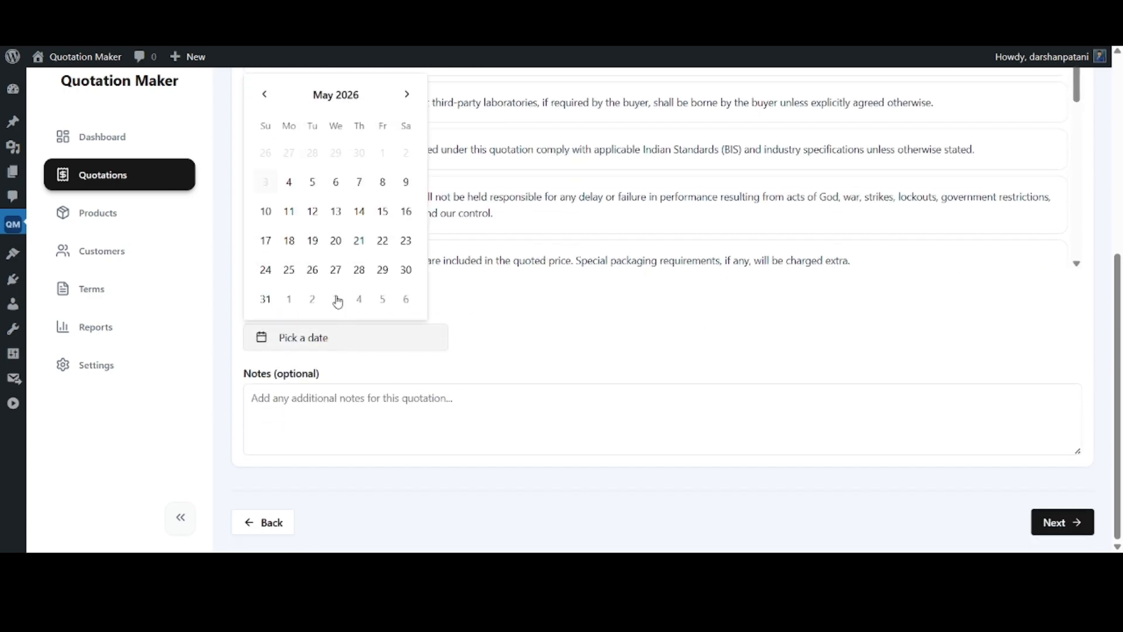
left_click(317, 187)
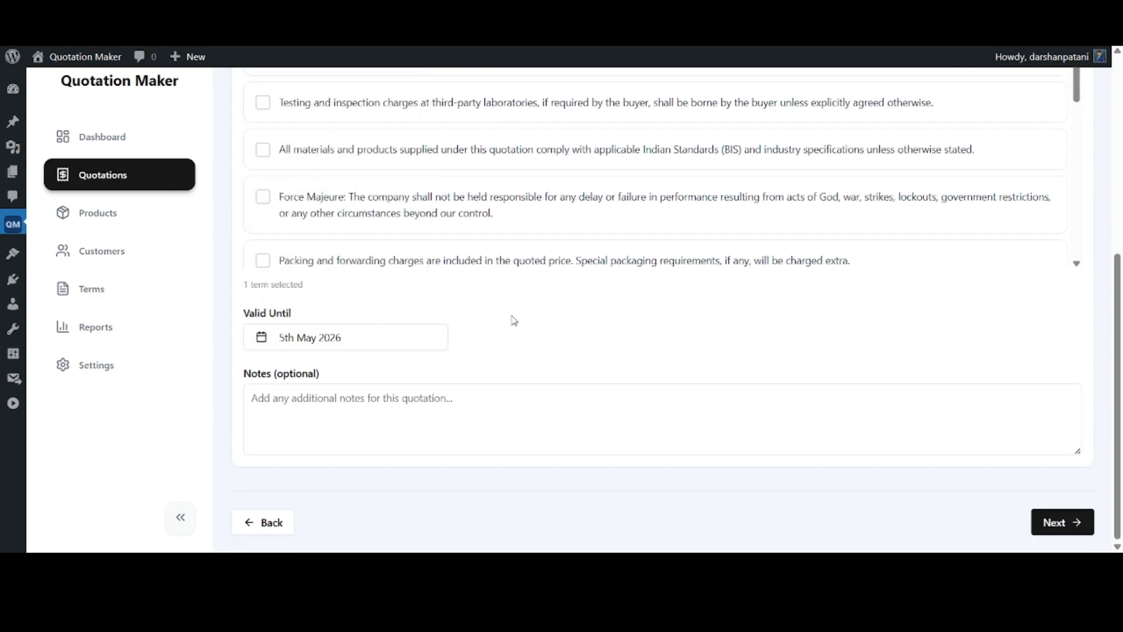
left_click(288, 405)
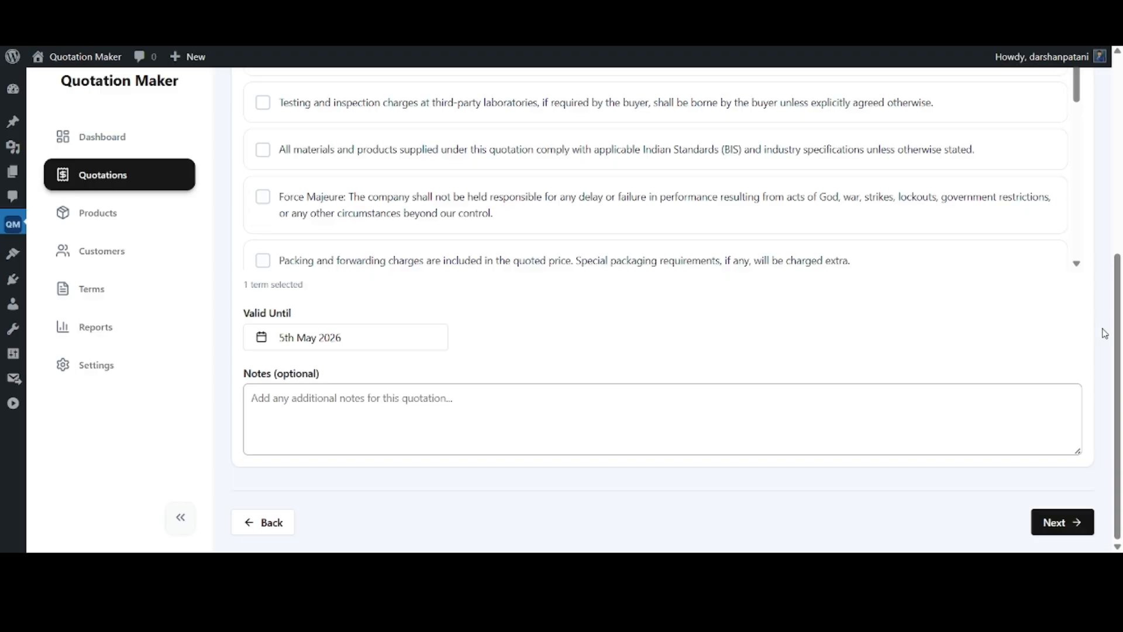
left_click(1065, 522)
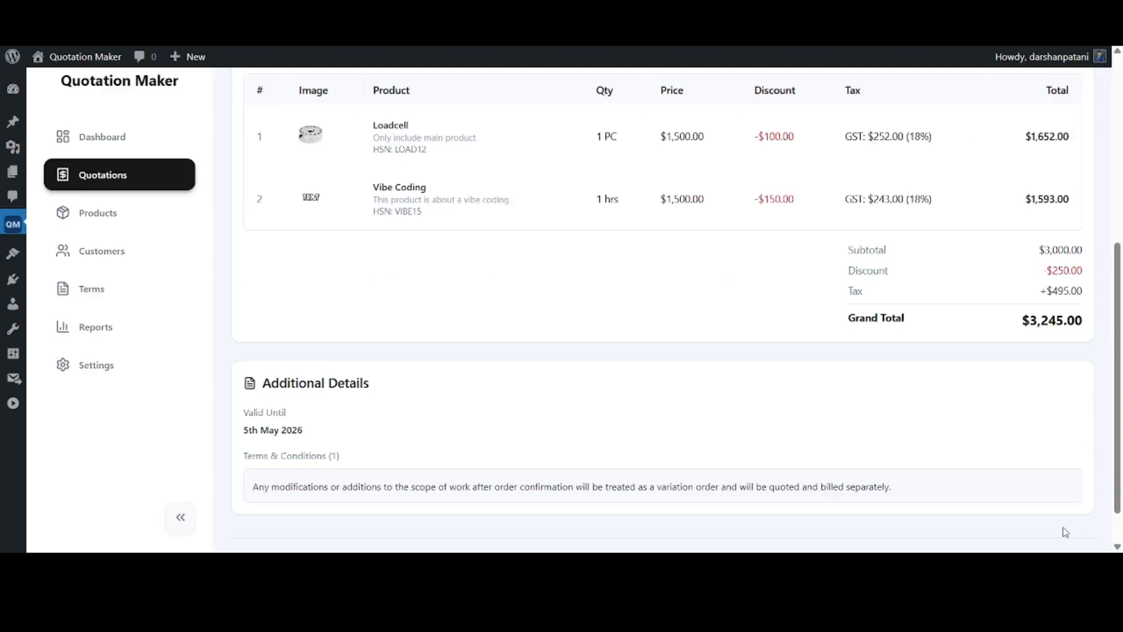
Review the quotation's customer, line items and additional details, and generate the quotation
scroll(985, 419, "up", 5)
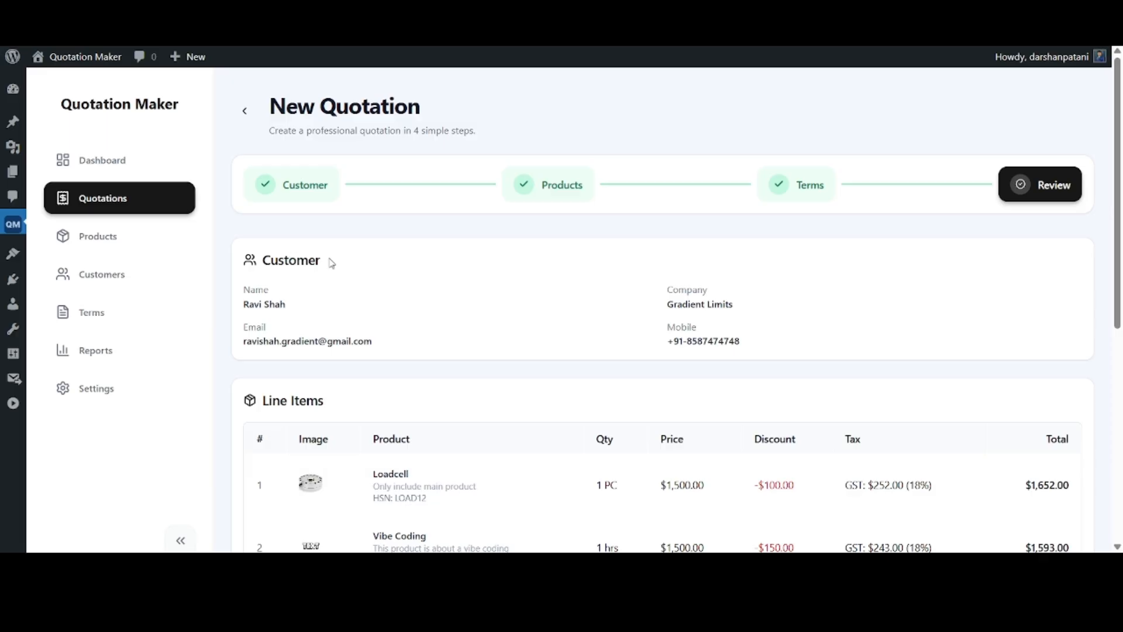
scroll(356, 312, "down", 5)
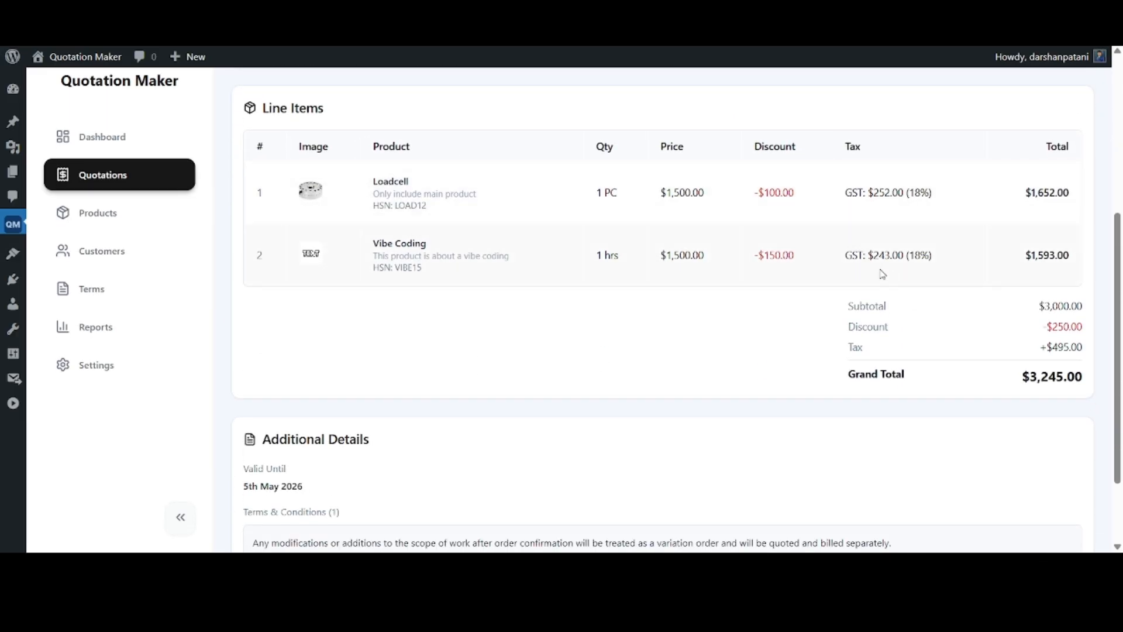
scroll(919, 348, "down", 2)
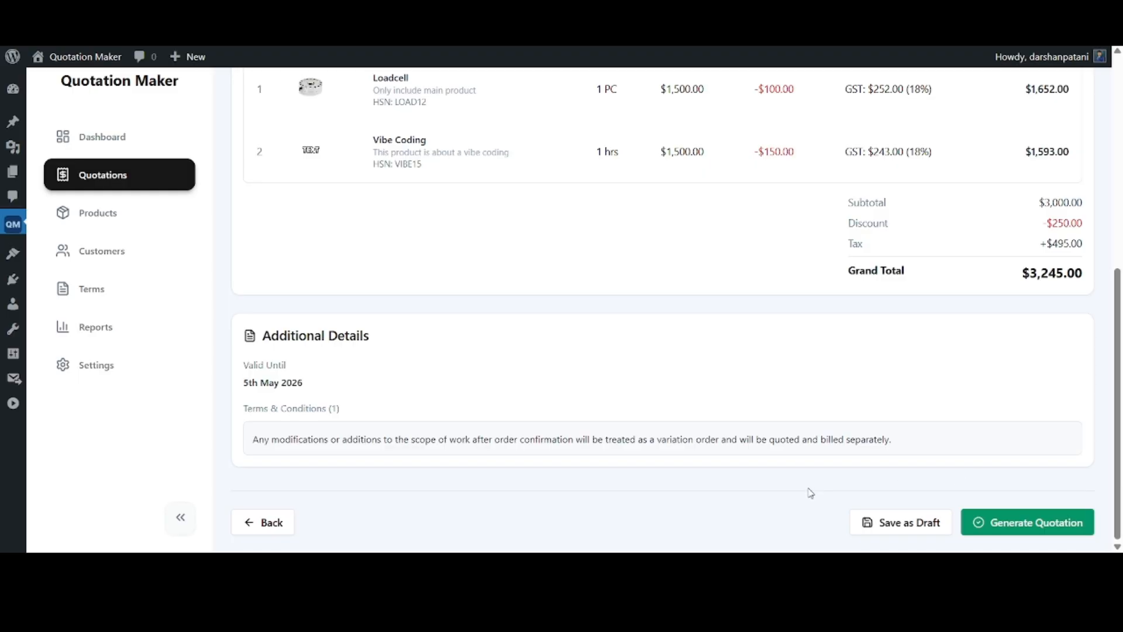
left_click(1028, 532)
scroll(495, 421, "up", 1)
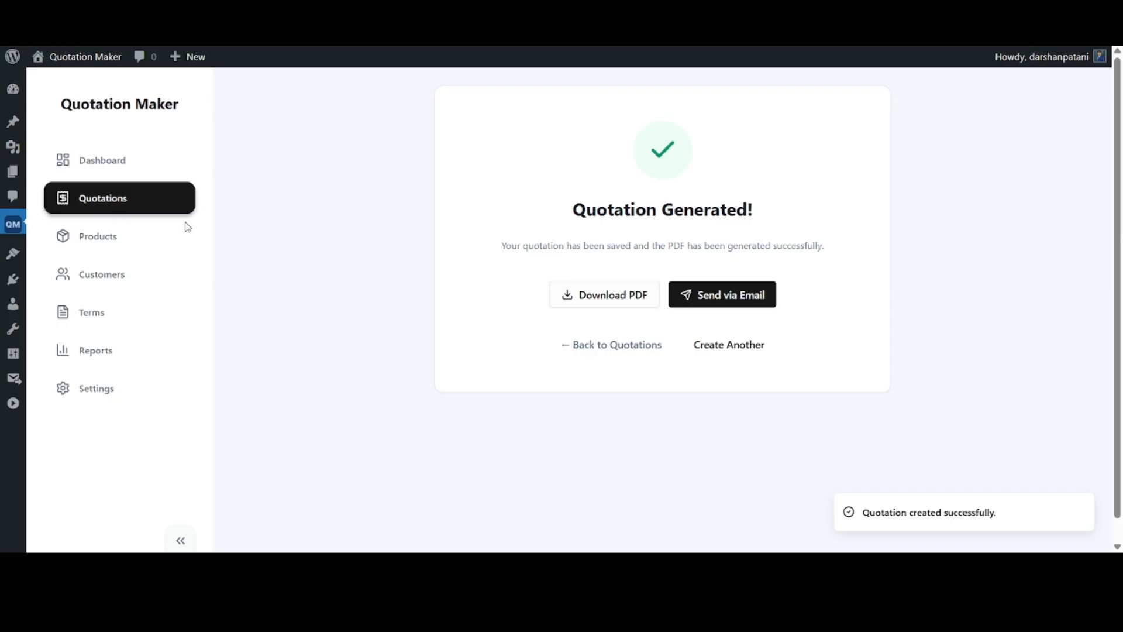
Filter the list of all quotations by the Sent status and reset the filter to All Statuses
left_click(129, 204)
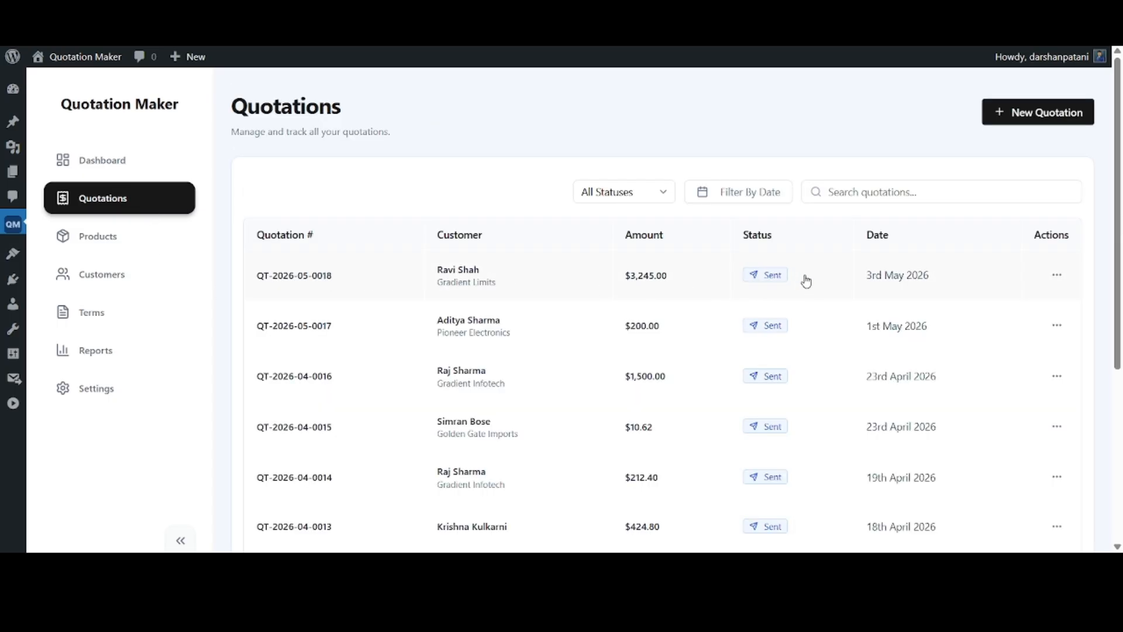
left_click(643, 193)
left_click(612, 231)
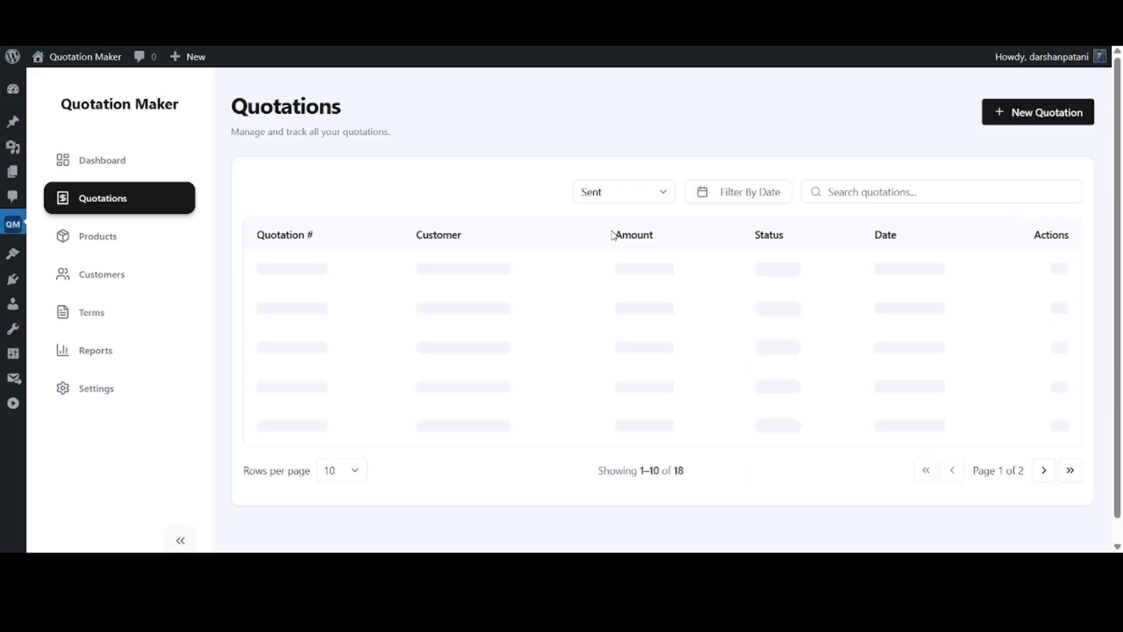
left_click(615, 196)
left_click(613, 154)
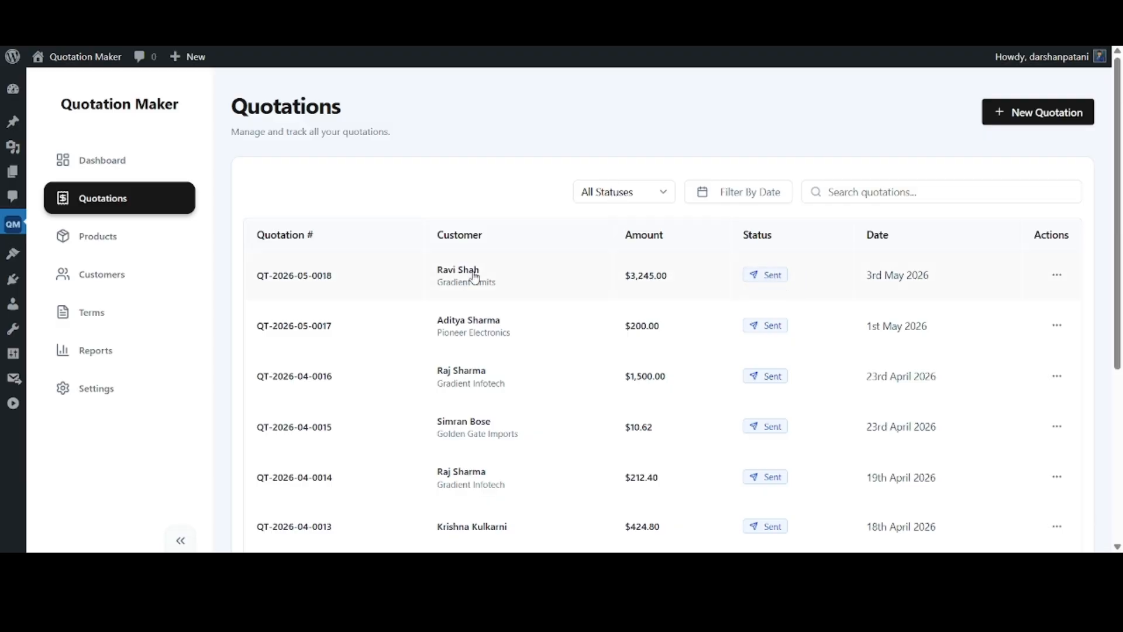
Open the Gradient Limits quotation for viewing and editing, look over its customer selection and return to the quotations list
left_click(1057, 276)
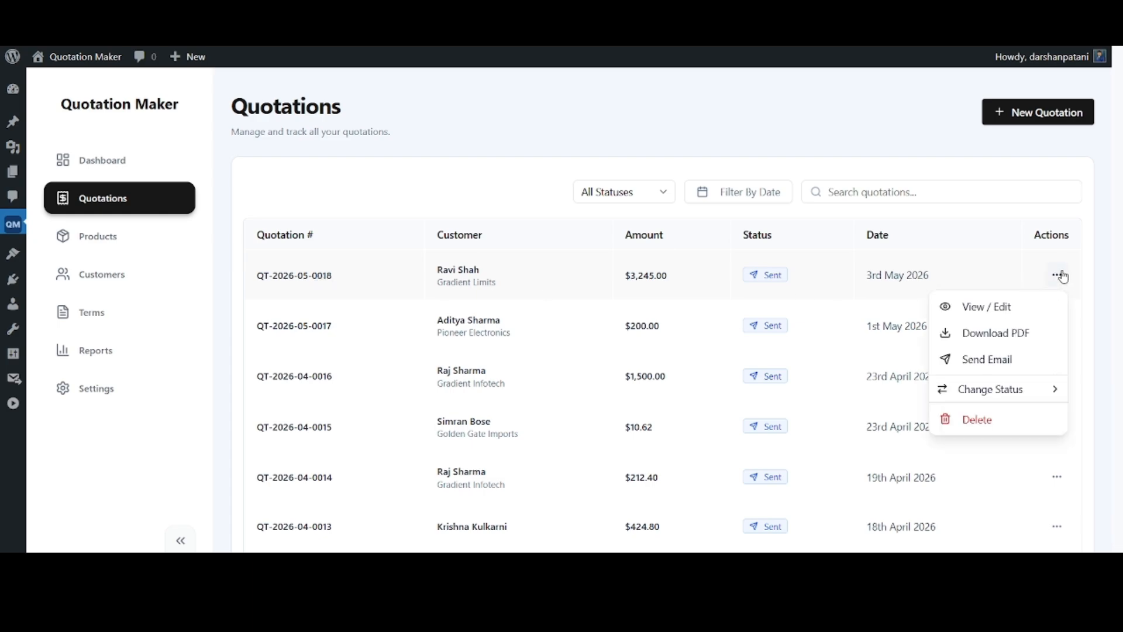
left_click(1015, 309)
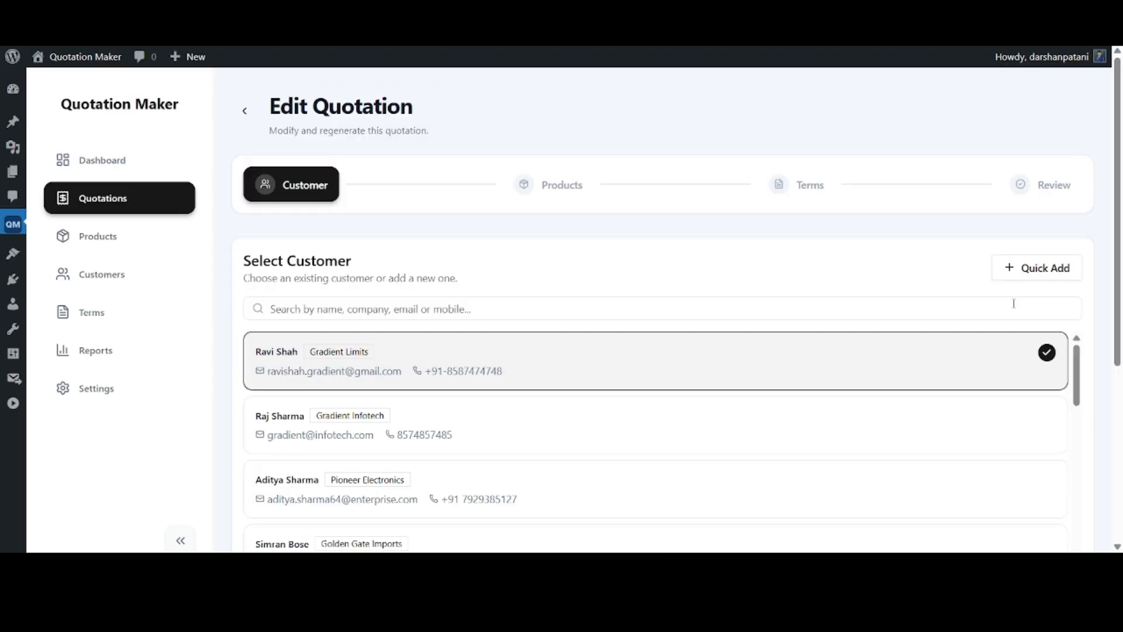
scroll(1120, 288, "down", 5)
scroll(1121, 288, "up", 5)
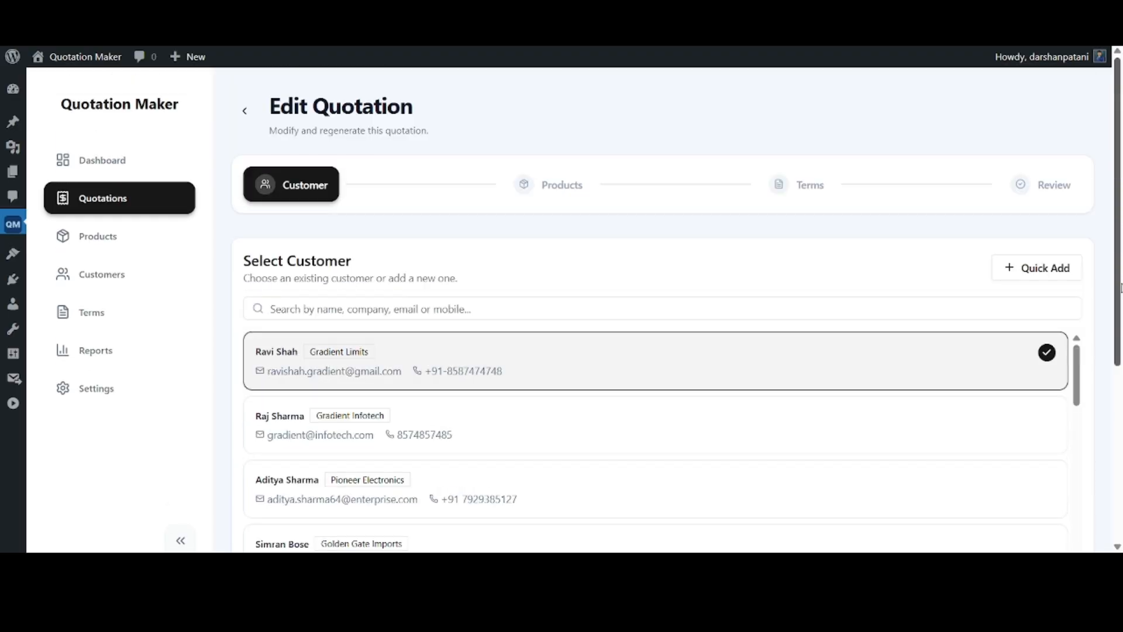
left_click(110, 199)
Open the PDF of the Gradient Limits quotation and read through to its terms, payment instructions and signature
left_click(1057, 275)
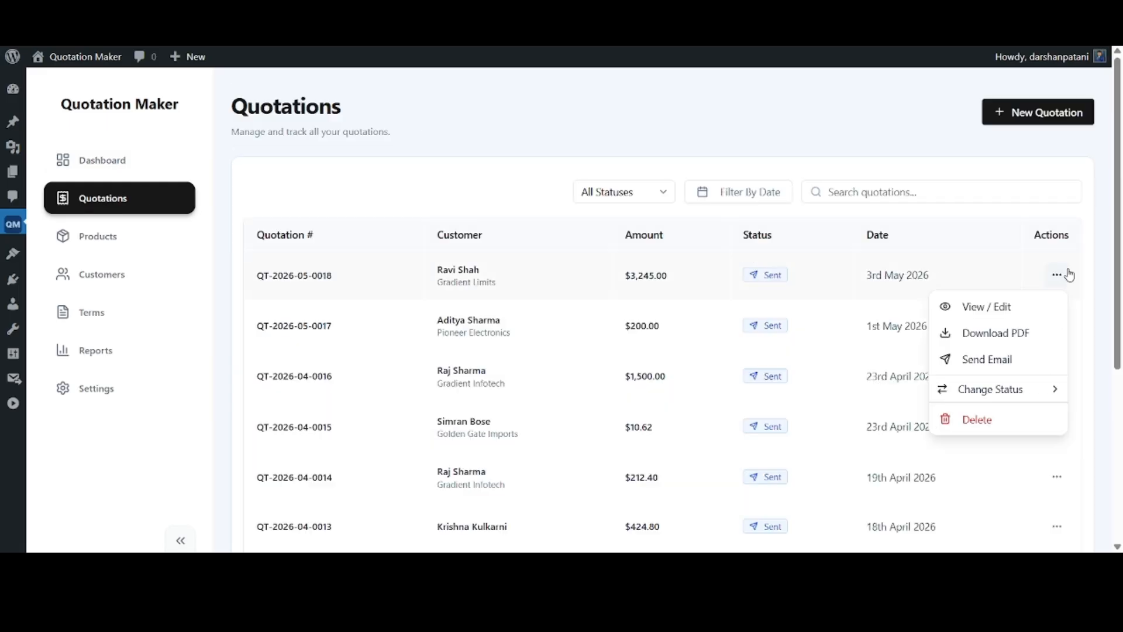
left_click(980, 332)
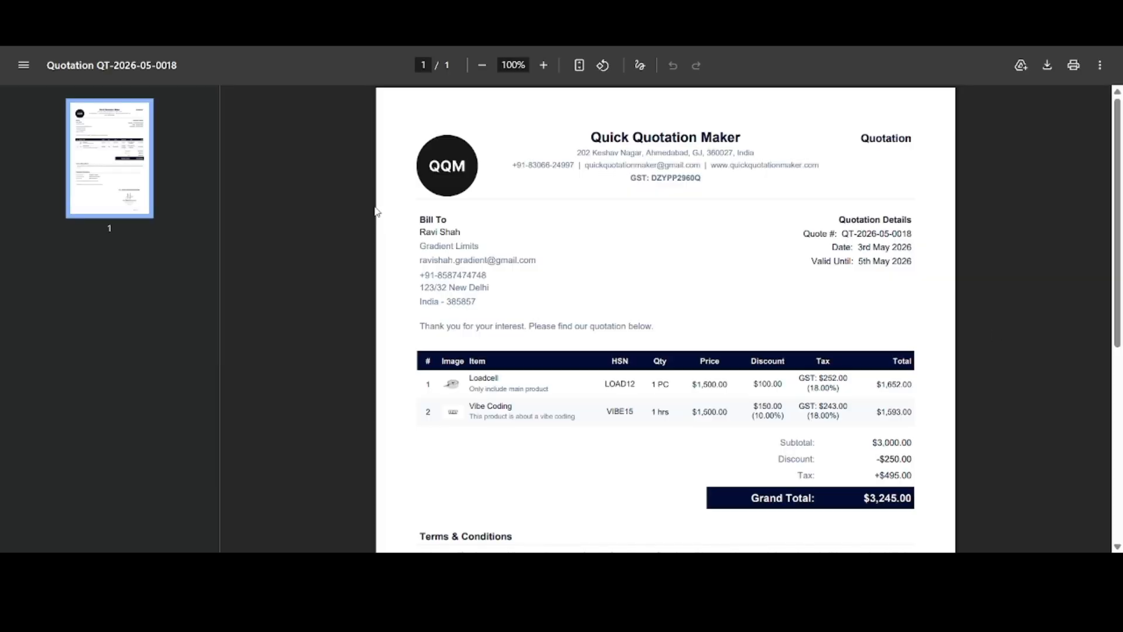
scroll(617, 224, "down", 6)
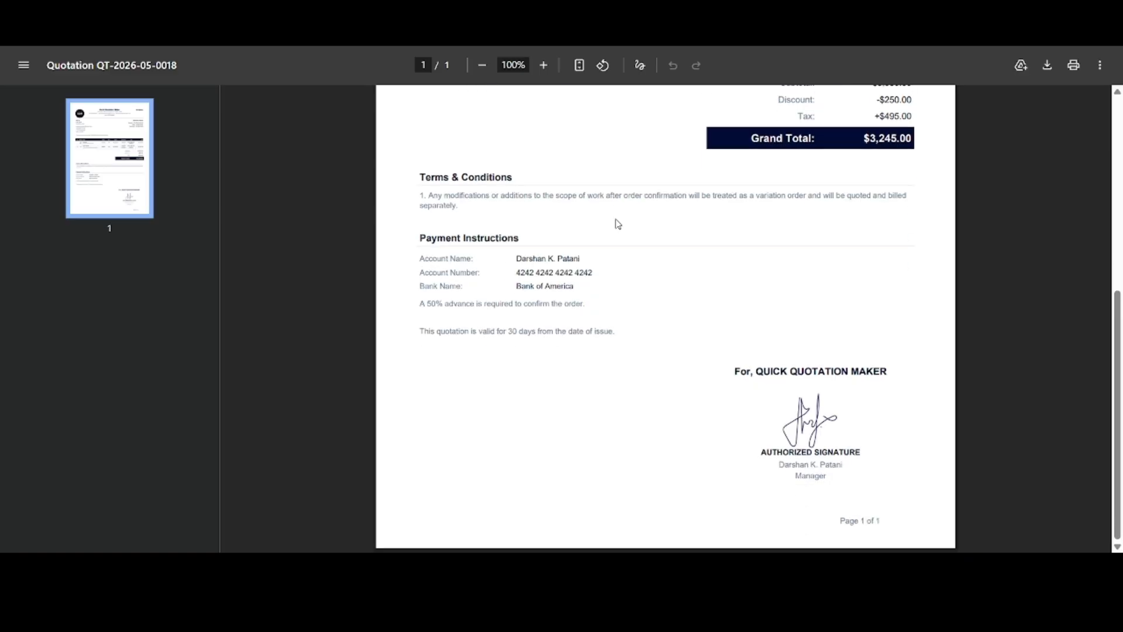
Close the quotation PDF and change the Gradient Limits quotation's status to Accepted
scroll(617, 224, "up", 6)
key("ctrl+w")
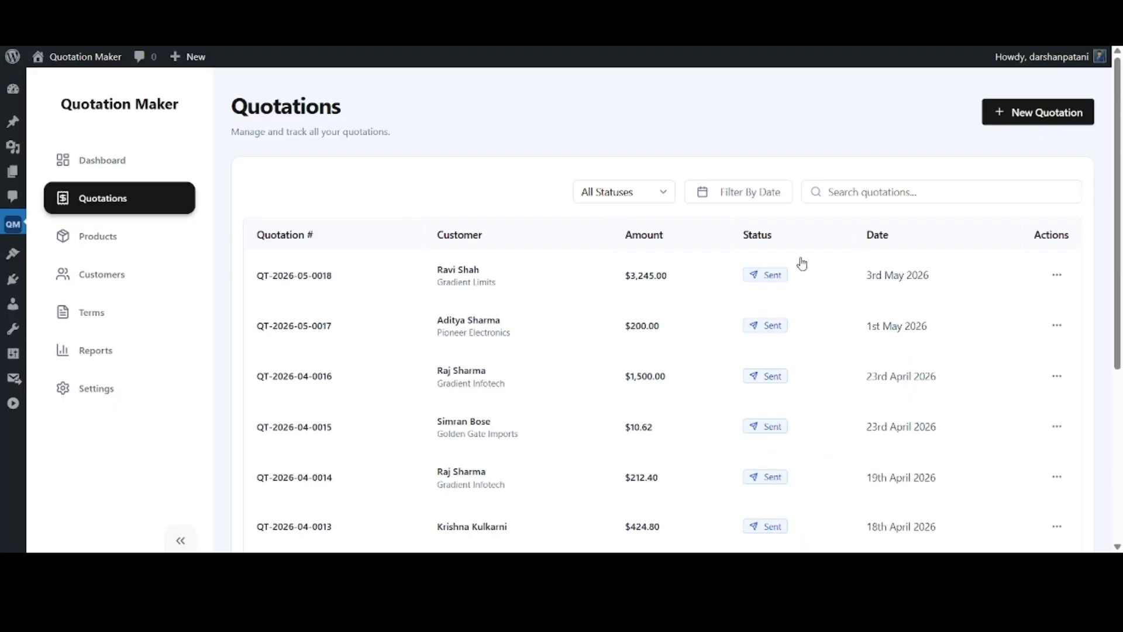
left_click(1058, 275)
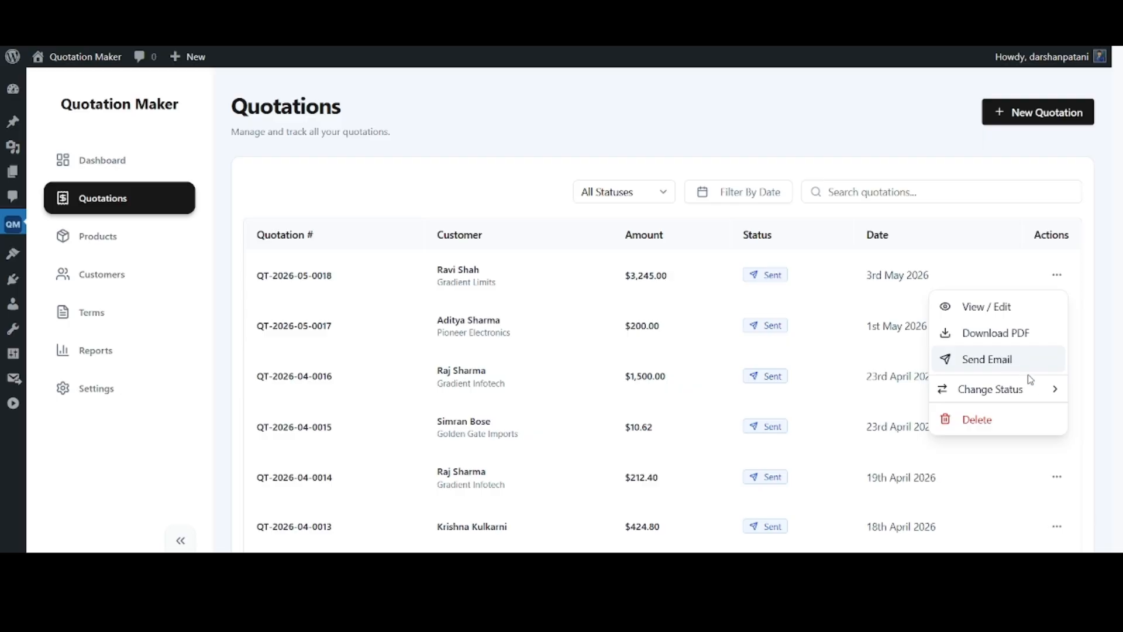
mouse_move(1024, 396)
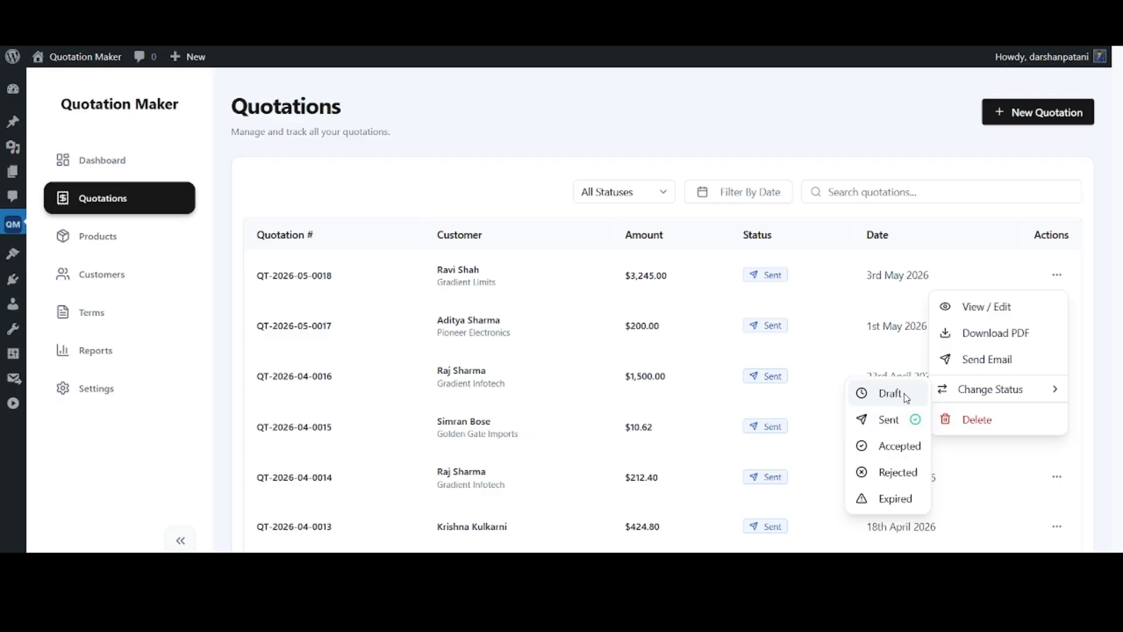
left_click(902, 452)
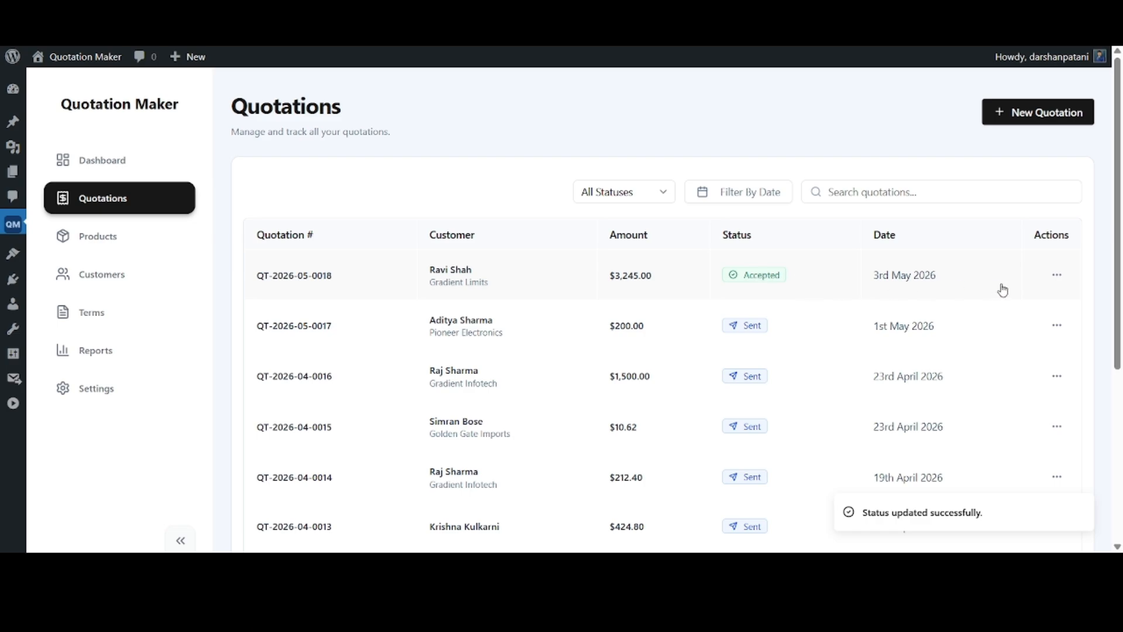
left_click(1059, 276)
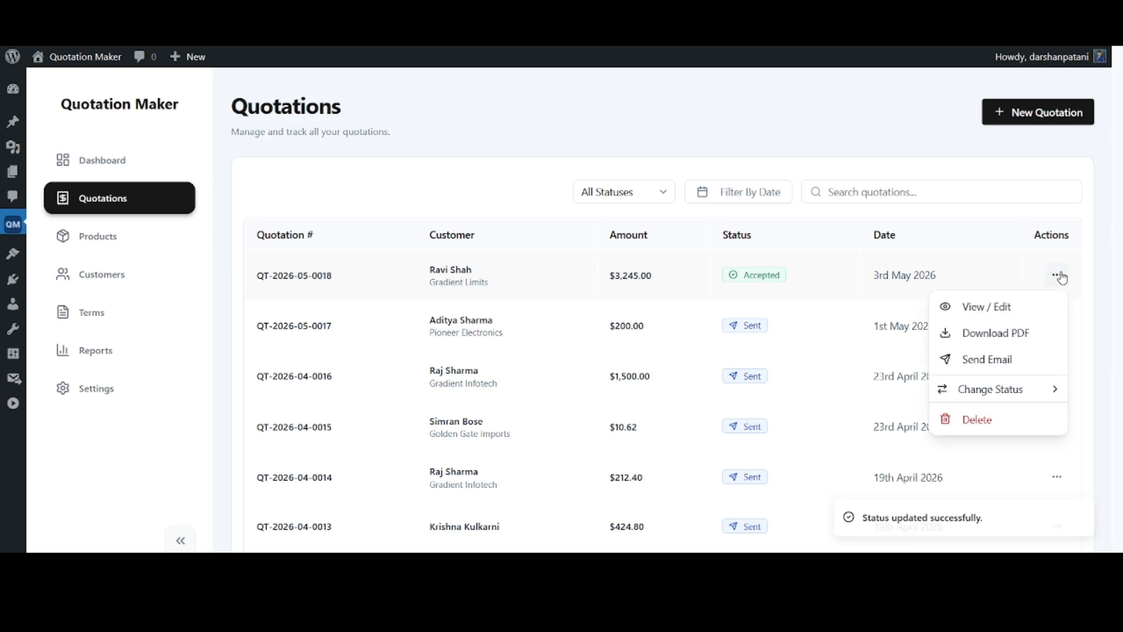
left_click(987, 421)
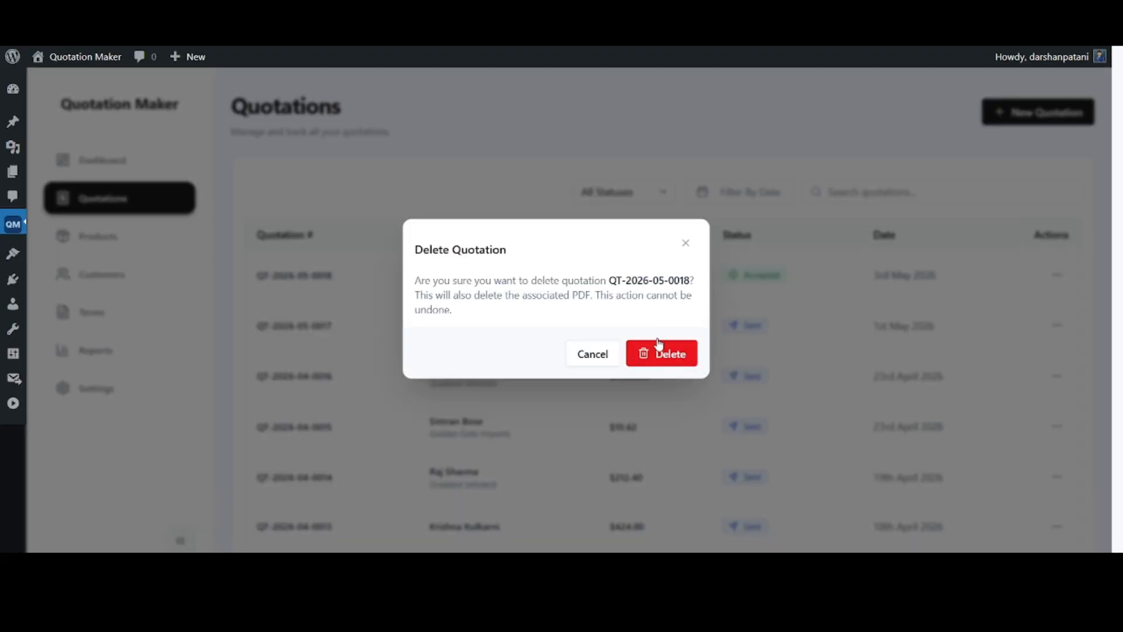
left_click(601, 354)
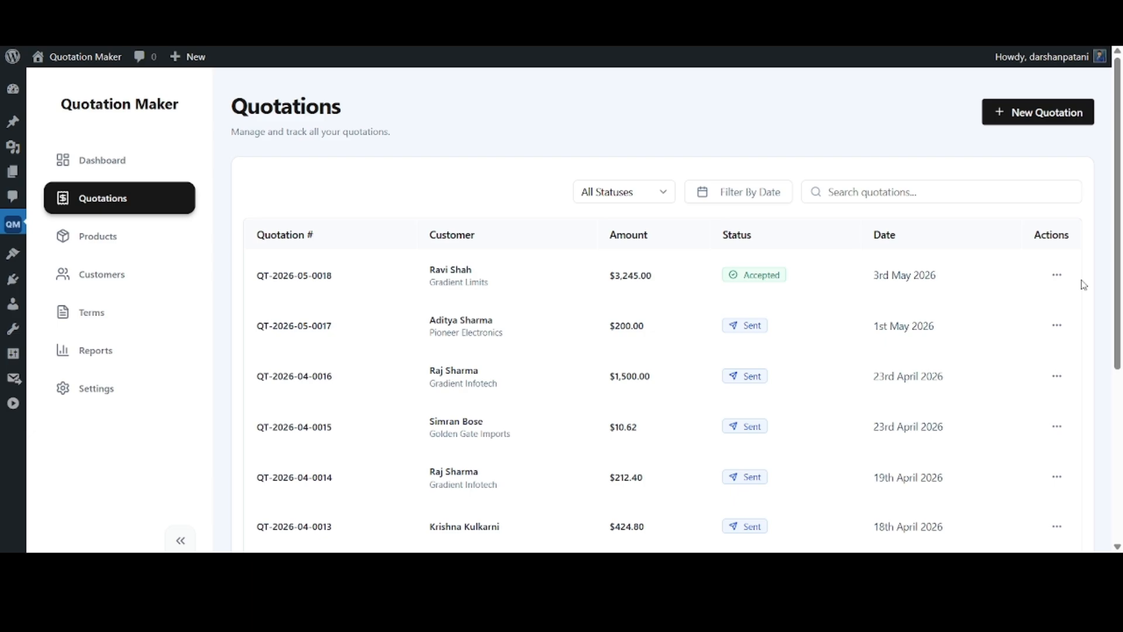
Open the dashboard and look over its summary cards and list of recent quotations
left_click(138, 164)
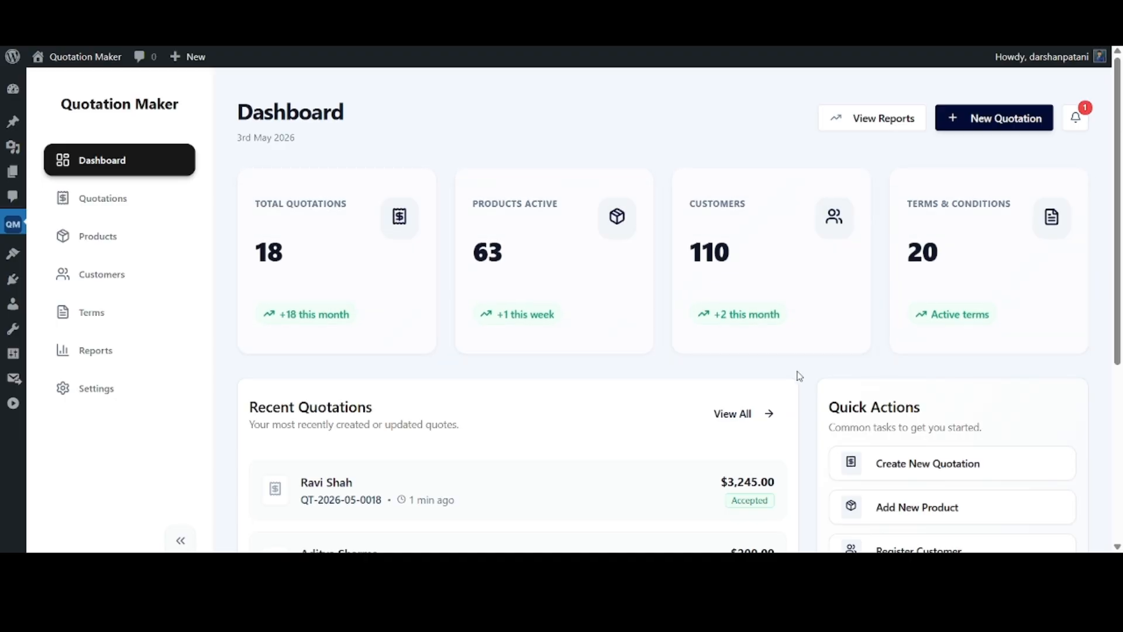
scroll(802, 372, "down", 3)
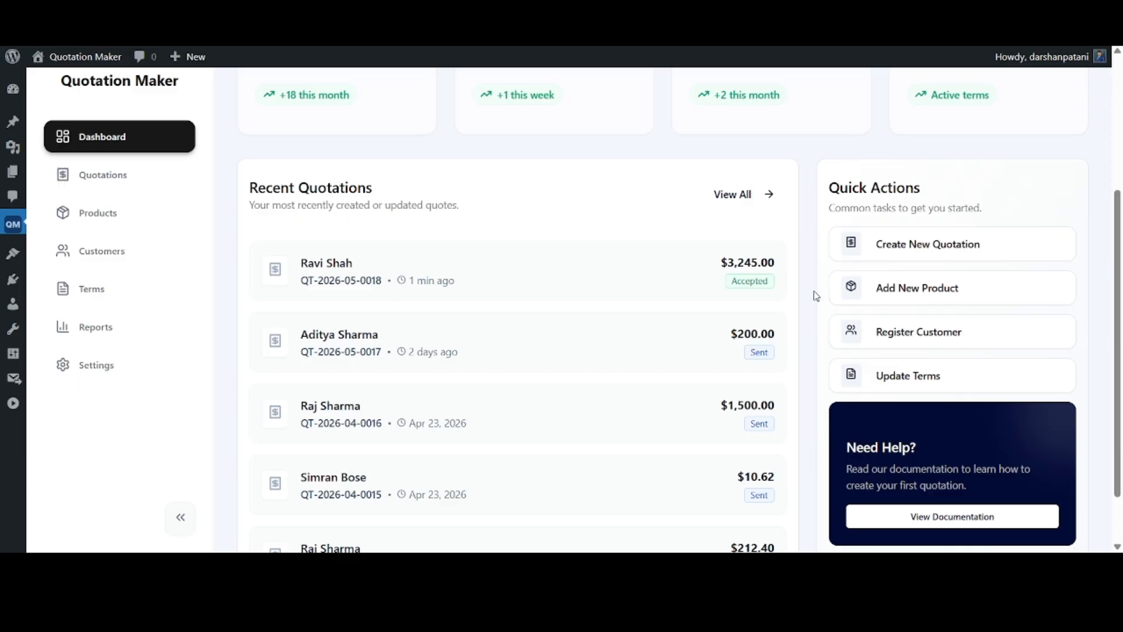
scroll(817, 296, "down", 1)
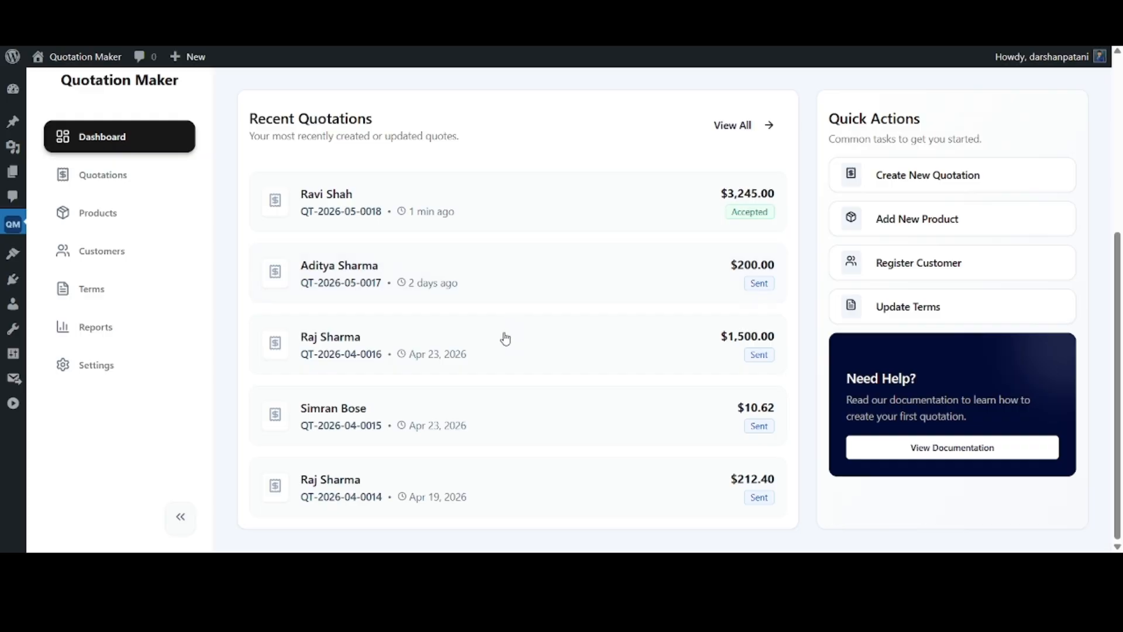
scroll(845, 288, "up", 5)
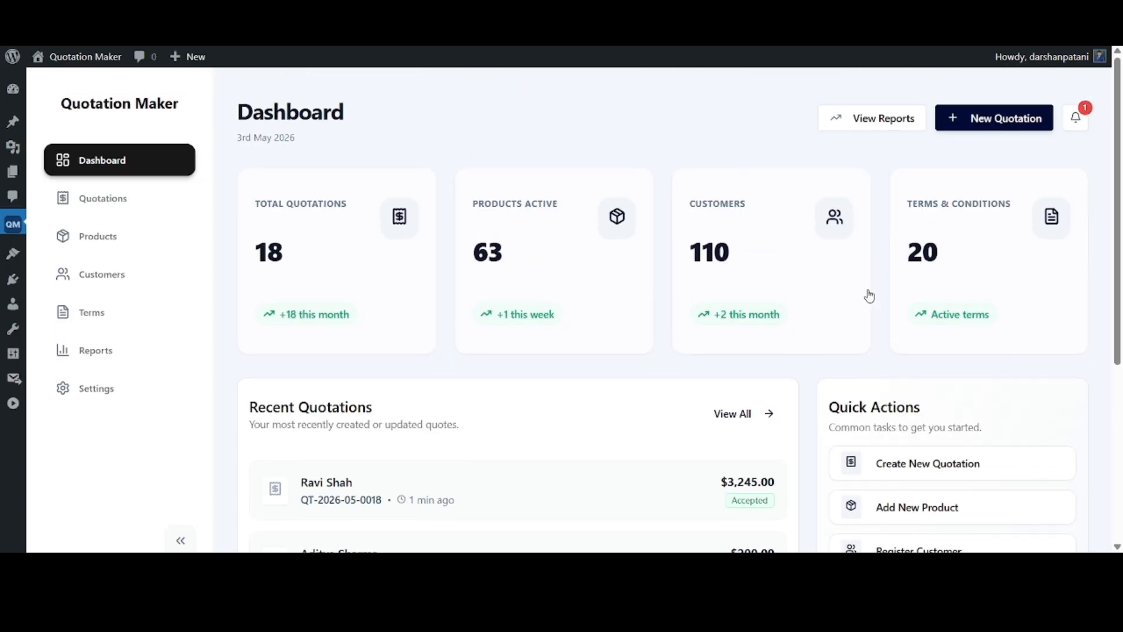
Check the notifications for expiring quotations and look over the dashboard's quick actions and help section
left_click(1077, 119)
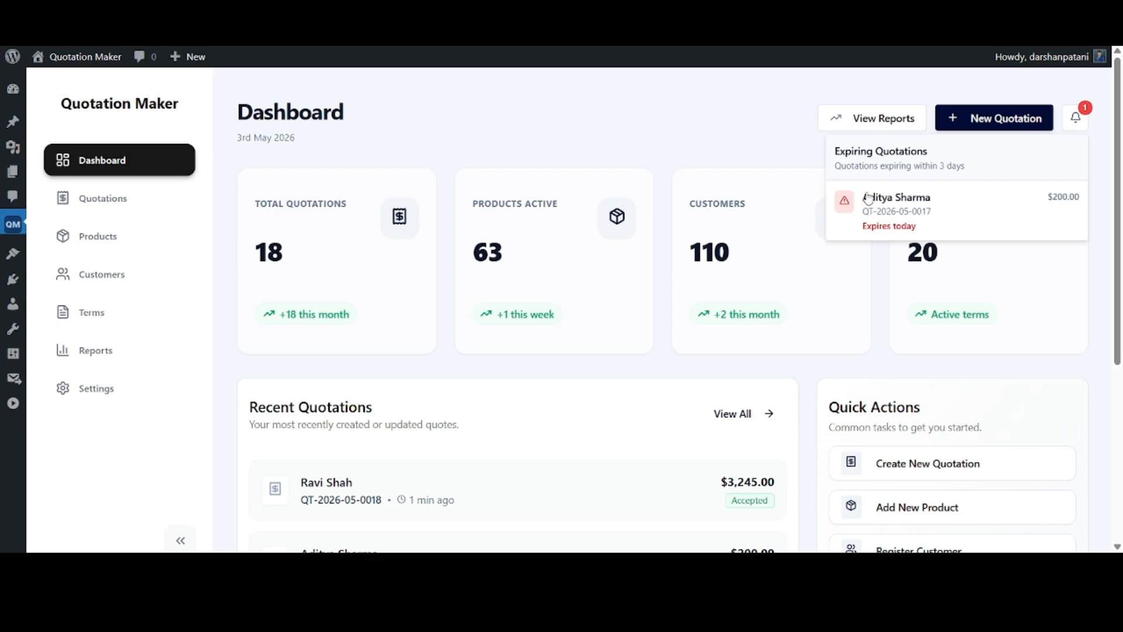
left_click(785, 144)
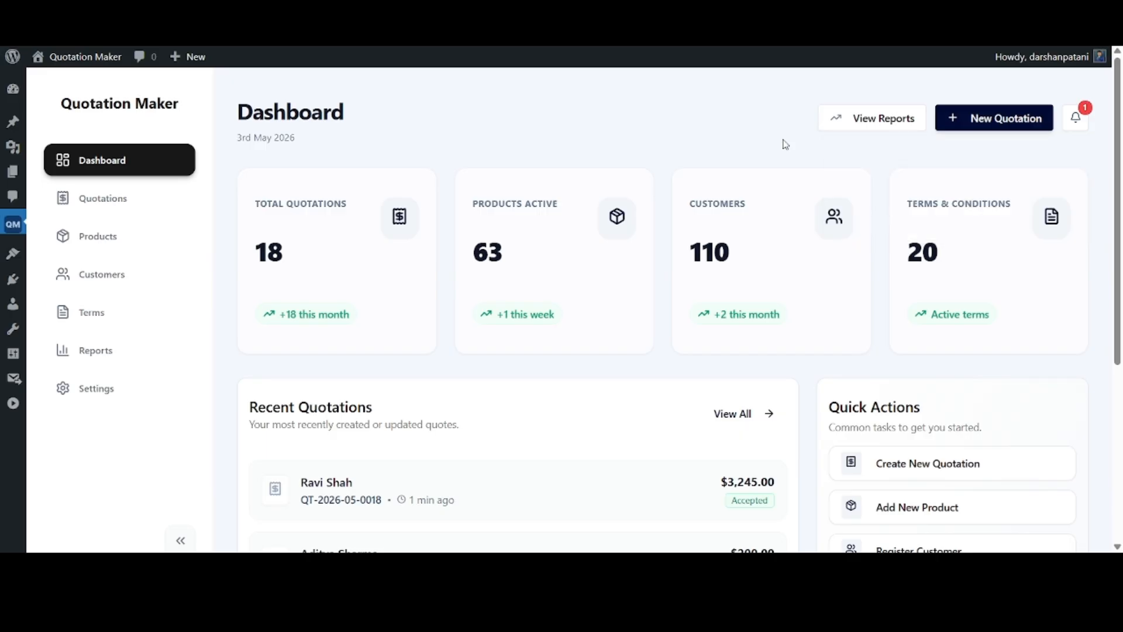
scroll(787, 152, "down", 3)
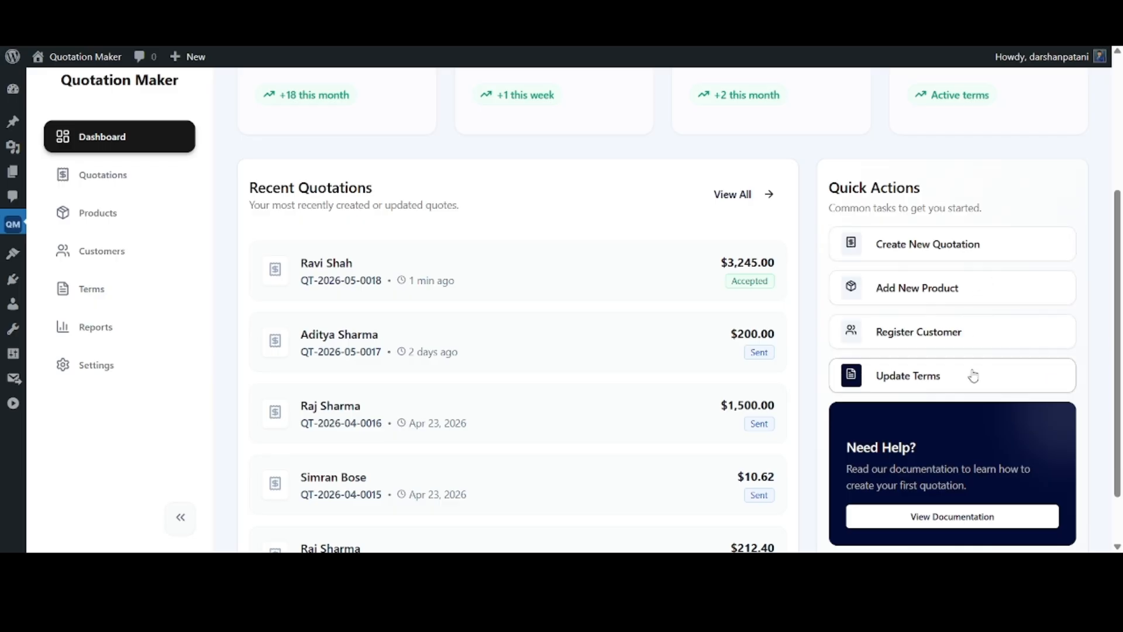
scroll(974, 374, "down", 2)
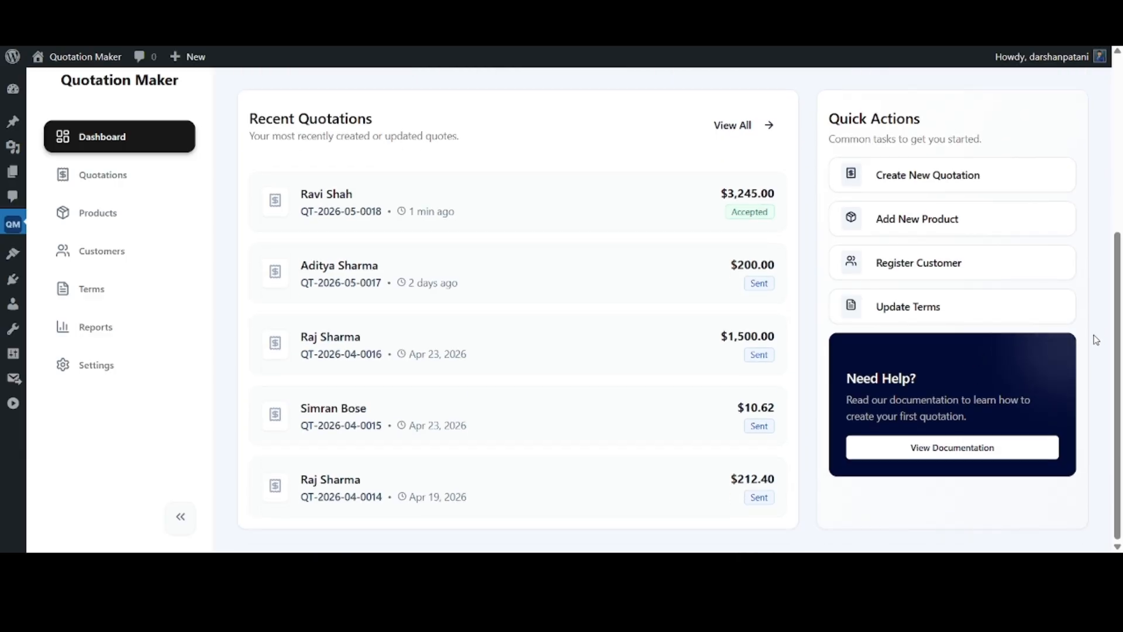
scroll(1096, 340, "up", 3)
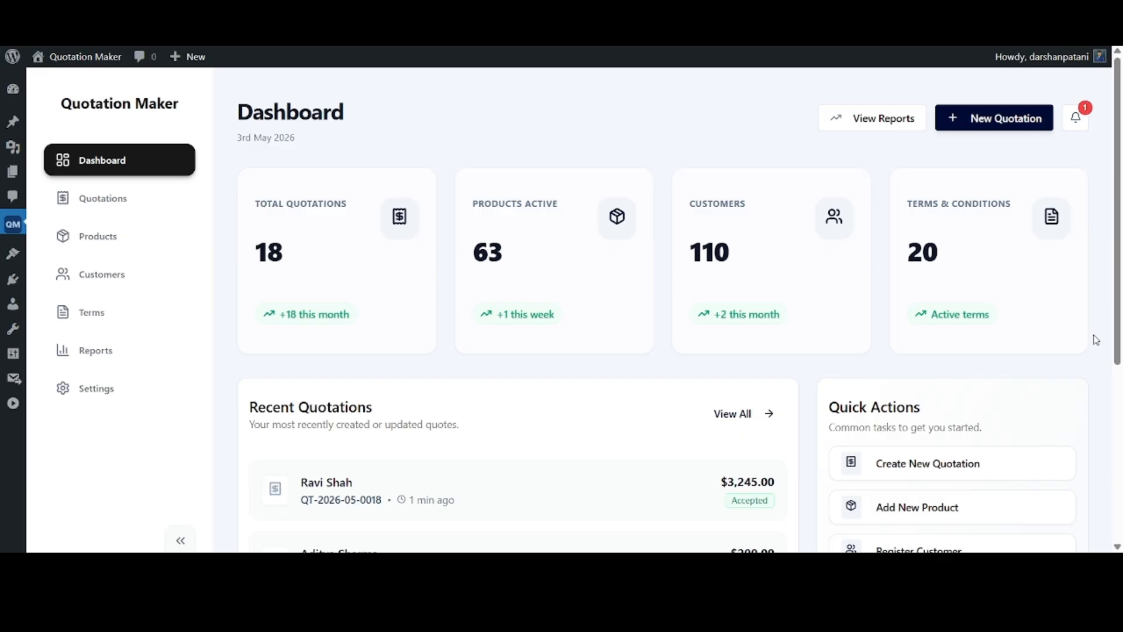
Open the reports, apply the date range Dec 1, 2025 to May 31, 2026, and examine the charts down to the most popular products
left_click(886, 126)
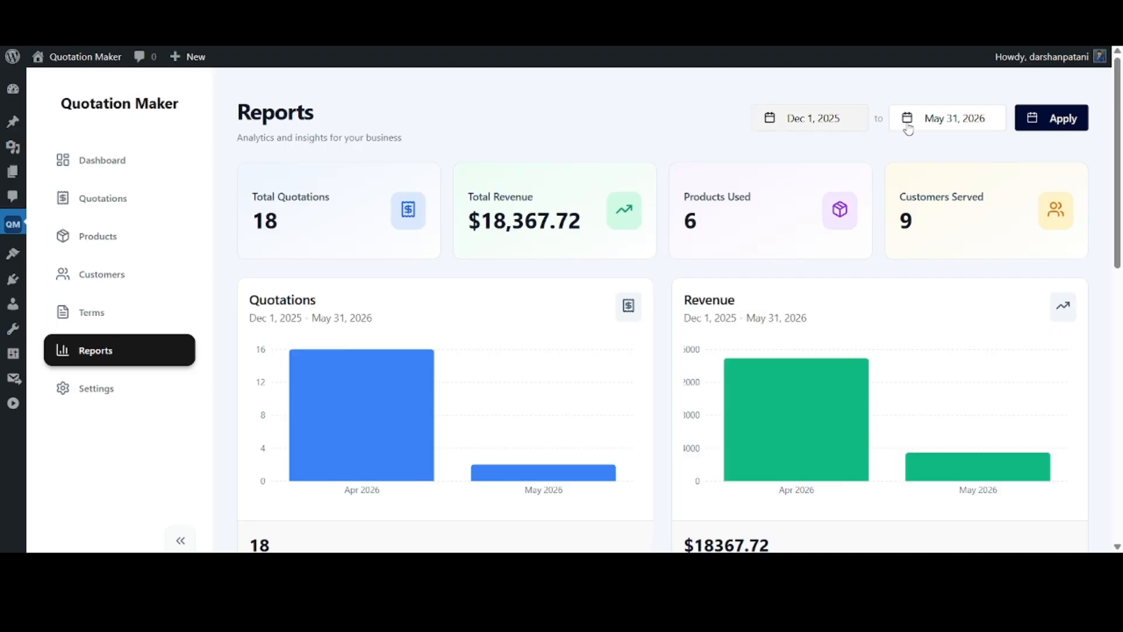
left_click(1066, 119)
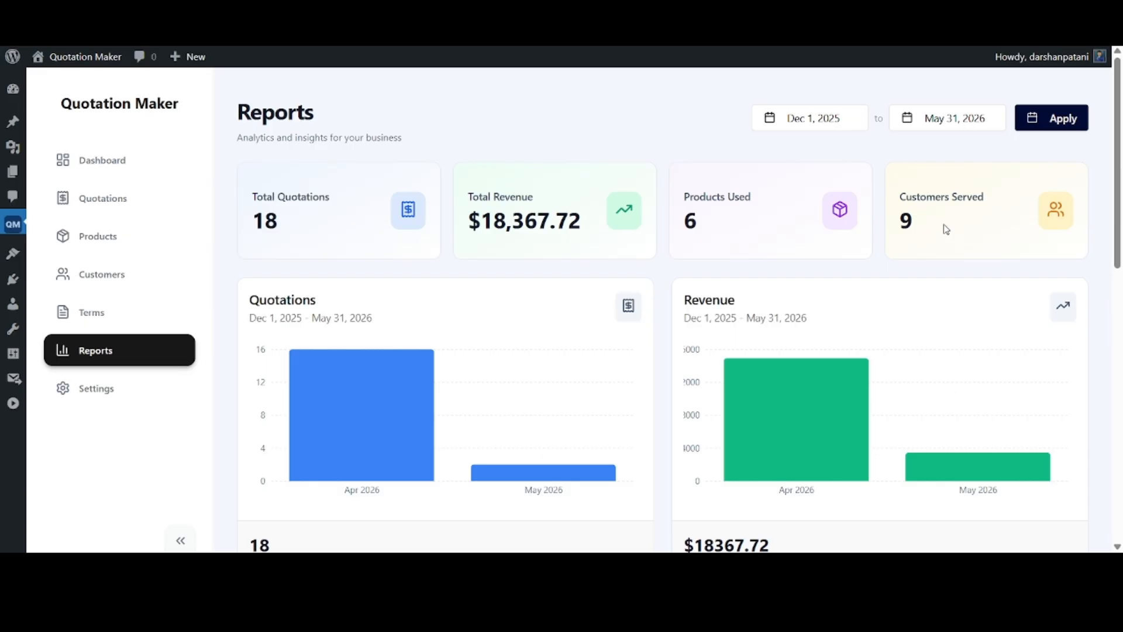
scroll(679, 146, "down", 2)
scroll(667, 229, "down", 8)
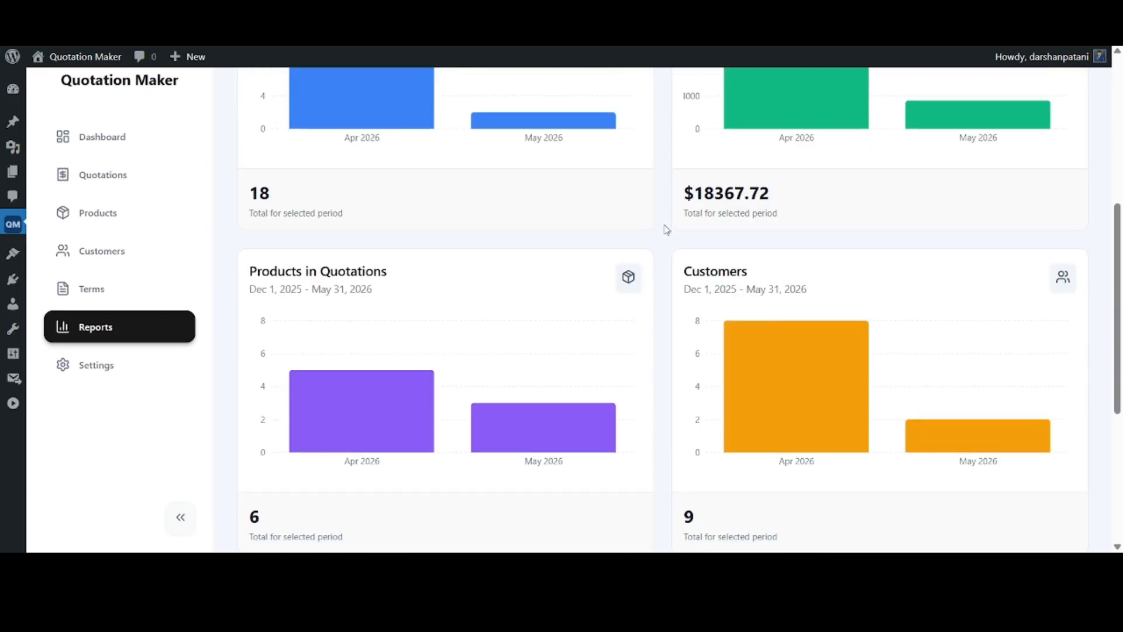
mouse_move(526, 389)
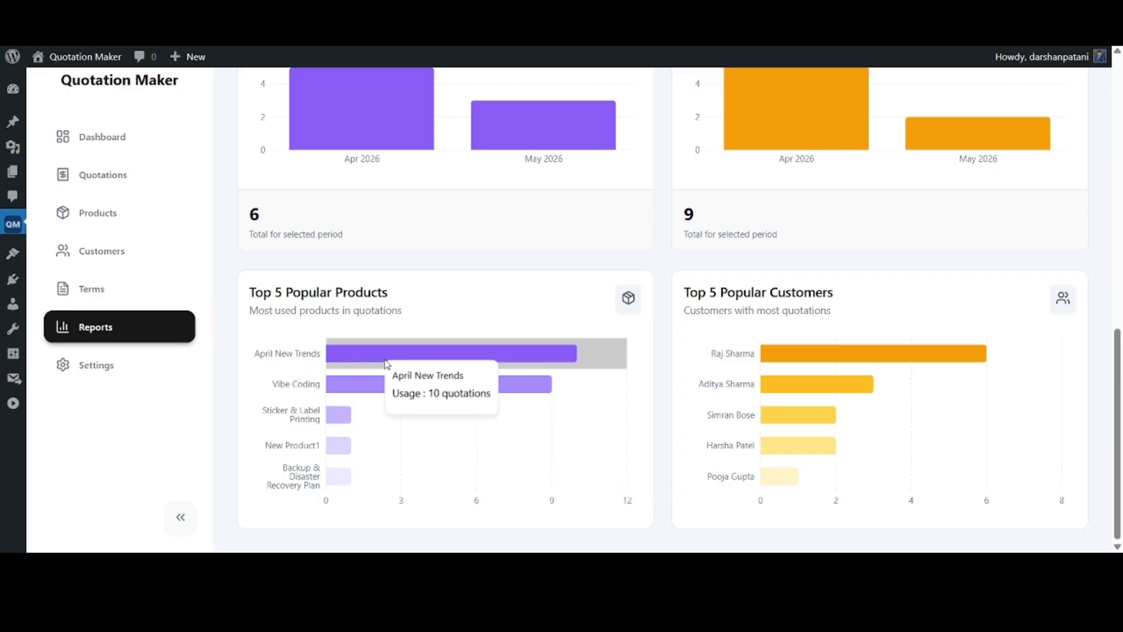
Look back over the report's charts and summary totals, and return to the dashboard
scroll(667, 263, "up", 1)
scroll(669, 261, "up", 8)
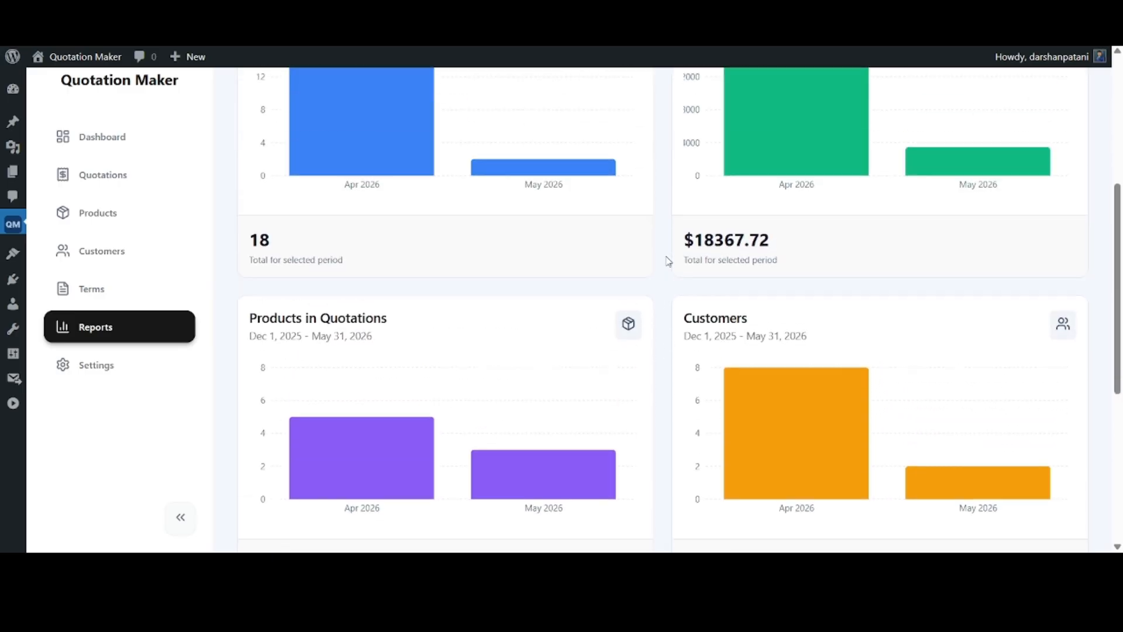
scroll(669, 261, "up", 2)
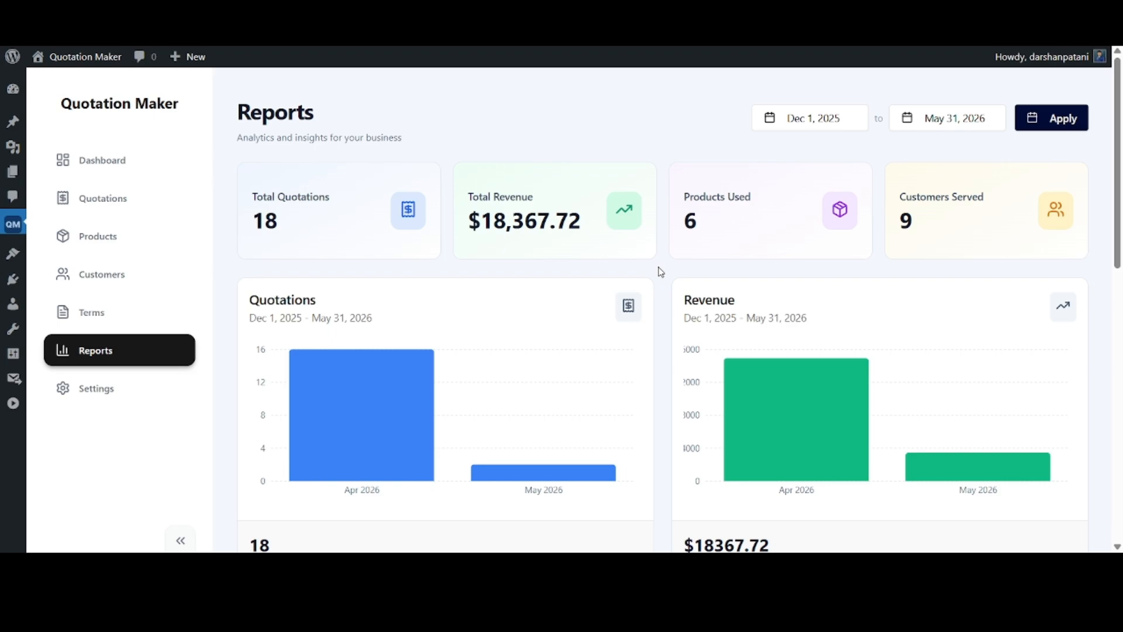
scroll(660, 271, "down", 9)
scroll(661, 271, "up", 9)
left_click(122, 164)
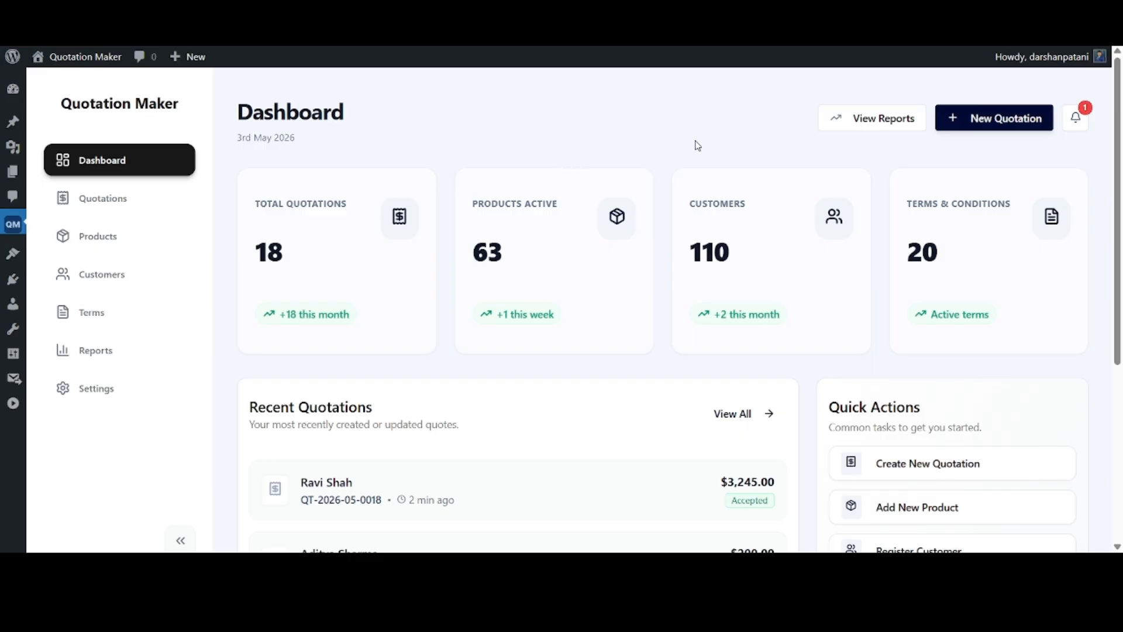